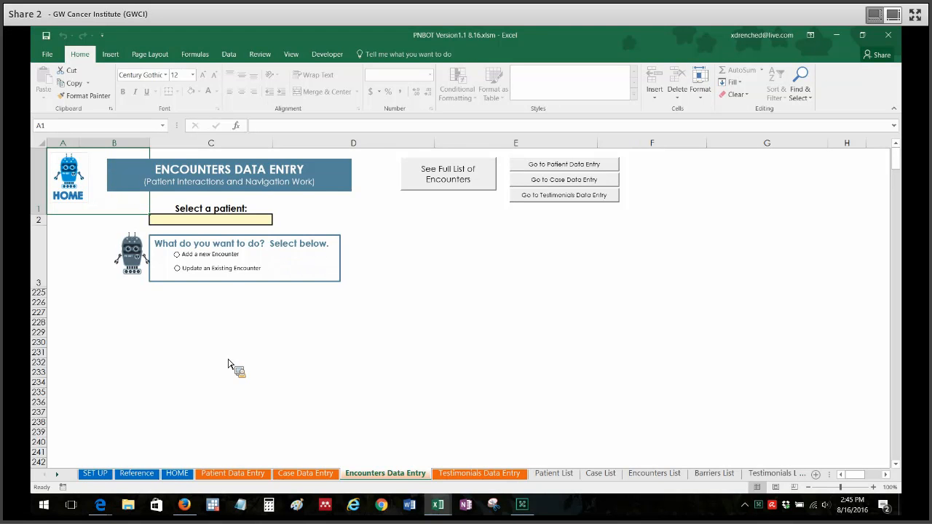
- Choose the first example patient on the Encounters Data Entry sheet and start adding a new encounter
{"action": "left_click", "coordinate": [262, 222]}
{"action": "left_click", "coordinate": [277, 221]}
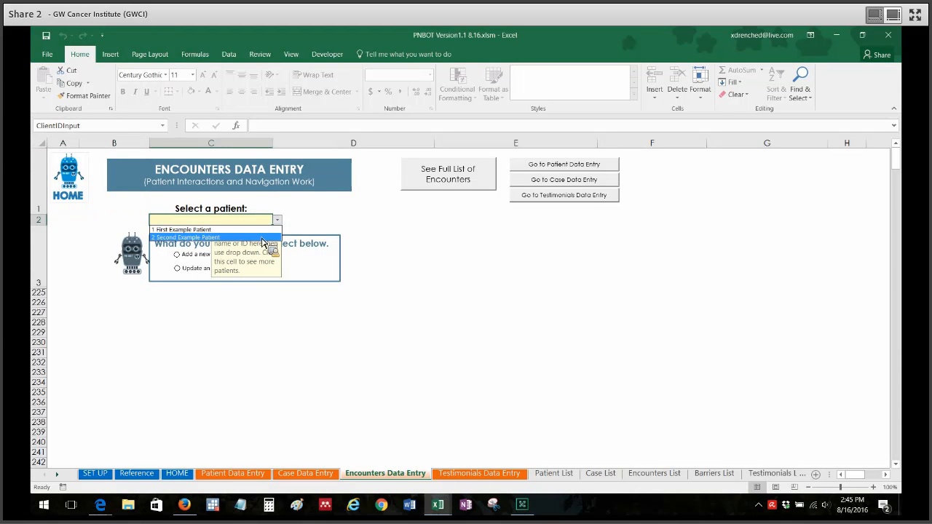
{"action": "left_click", "coordinate": [267, 231]}
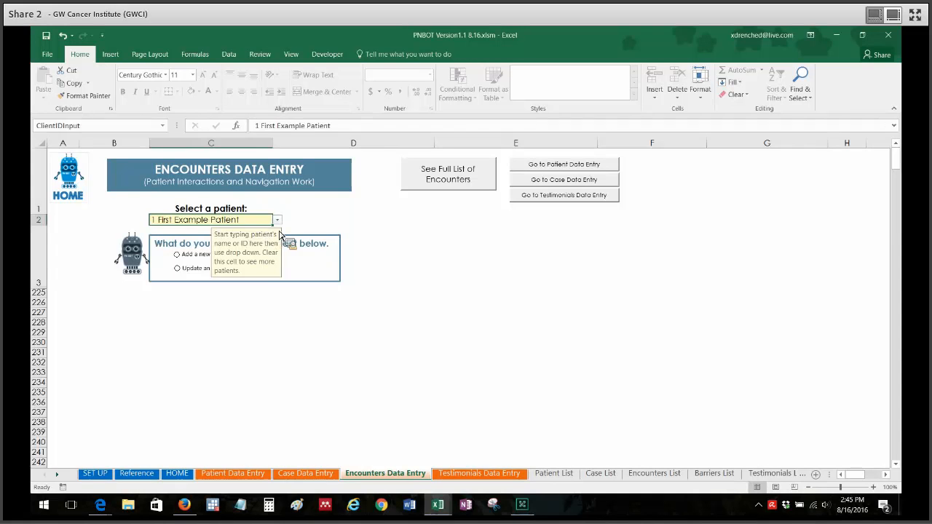
{"action": "left_click", "coordinate": [412, 239]}
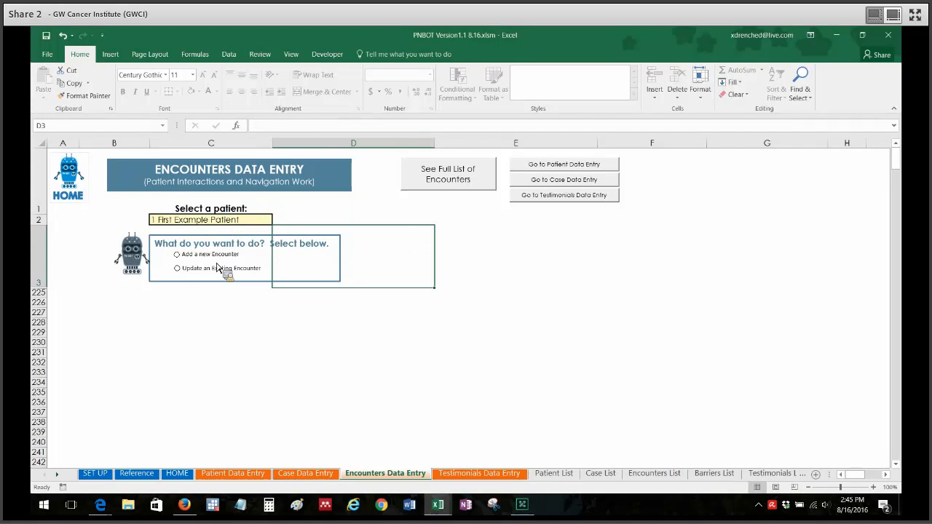
{"action": "left_click", "coordinate": [210, 256]}
{"action": "left_click", "coordinate": [846, 220]}
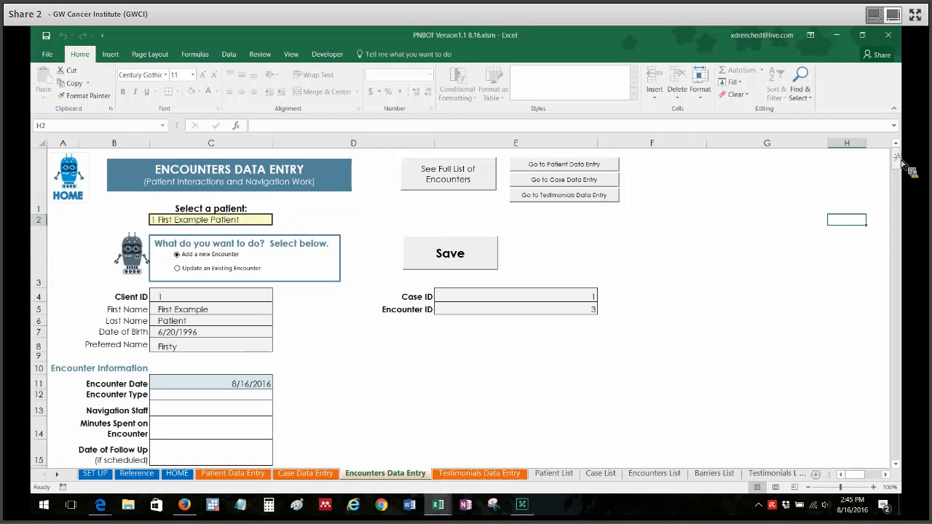
- Set the new encounter's Encounter Date to 8/8/2016
{"action": "scroll", "coordinate": [904, 165], "scroll_direction": "down", "scroll_amount": 1}
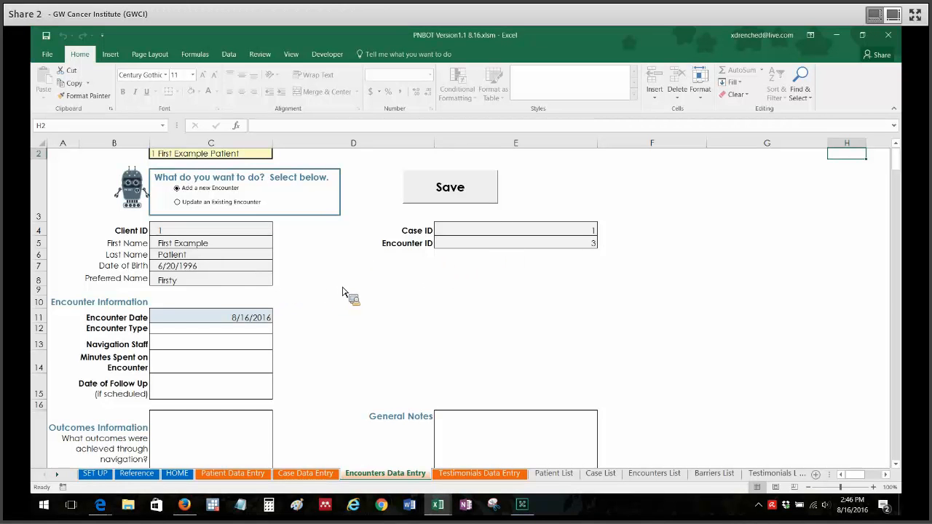
{"action": "left_click", "coordinate": [370, 291]}
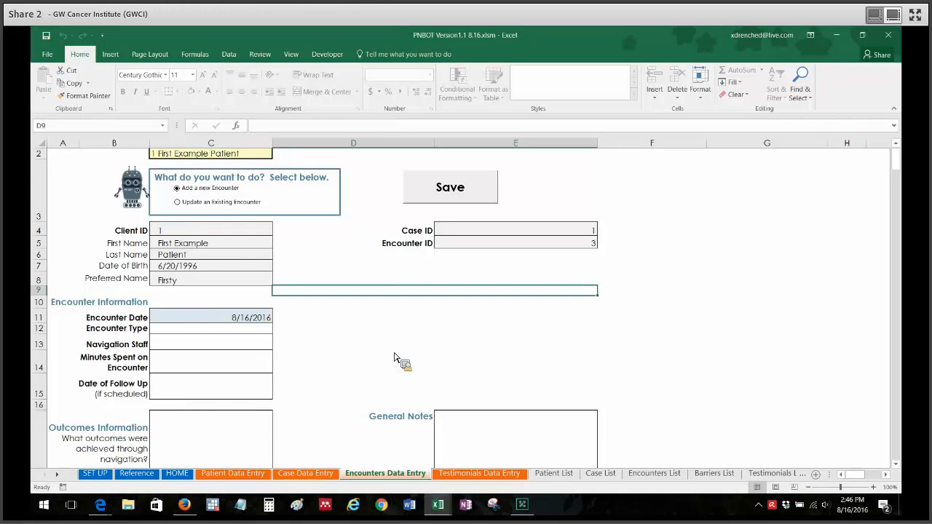
{"action": "scroll", "coordinate": [899, 162], "scroll_direction": "down", "scroll_amount": 1}
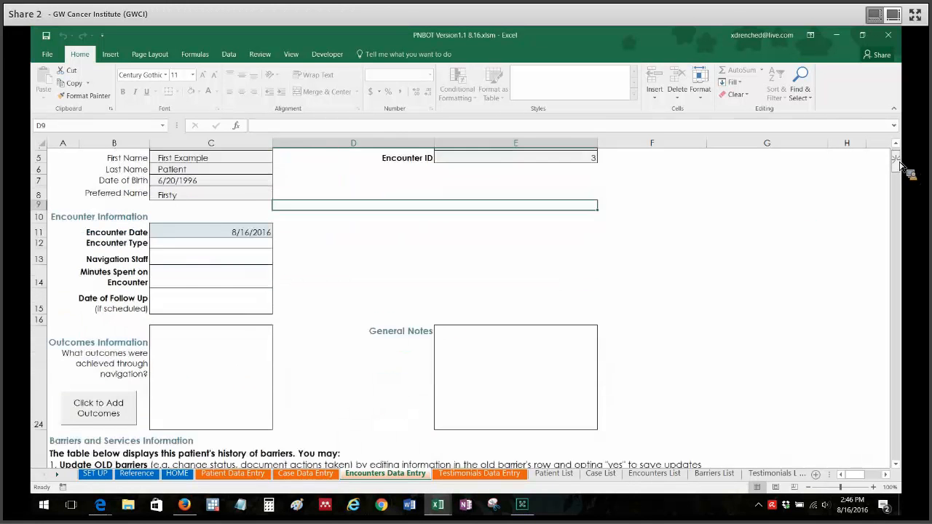
{"action": "scroll", "coordinate": [901, 165], "scroll_direction": "down", "scroll_amount": 1}
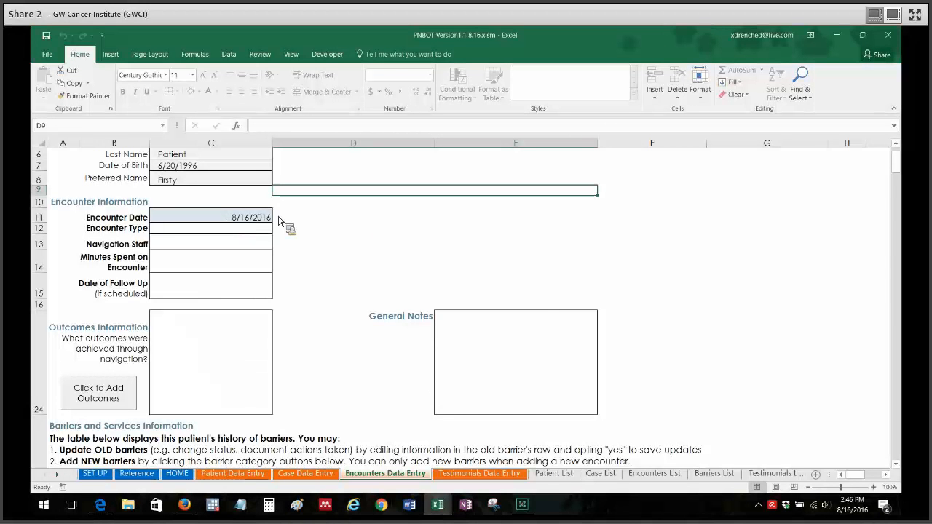
{"action": "left_click", "coordinate": [218, 217]}
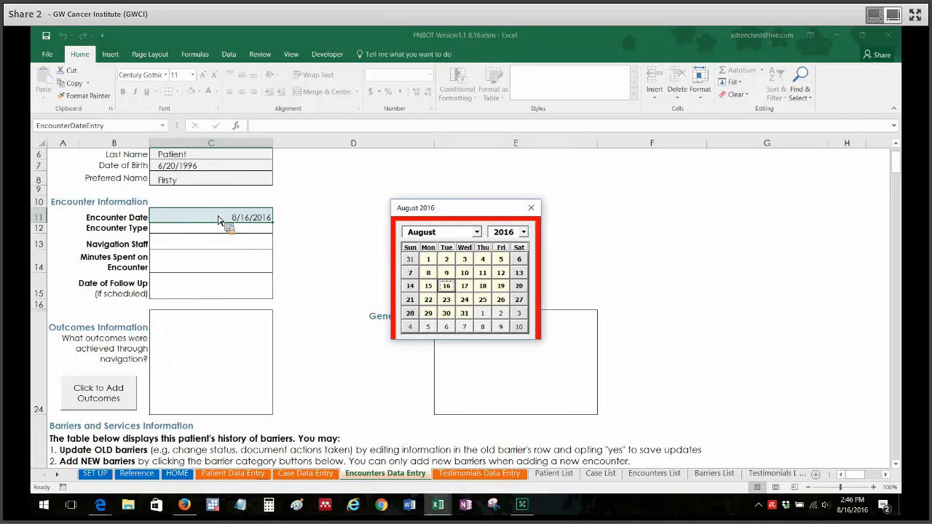
{"action": "left_click", "coordinate": [431, 274]}
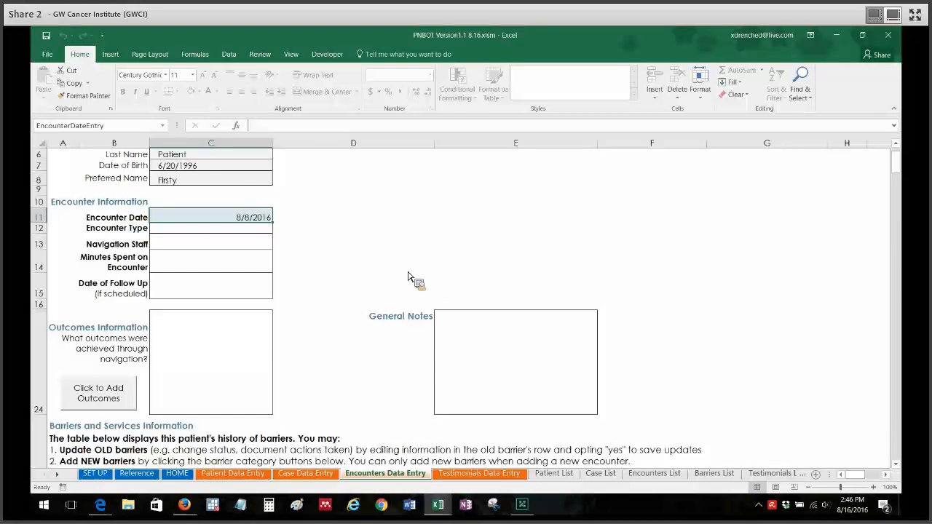
- Set the Encounter Type to "No encounter (other action on patient's behalf)"
{"action": "left_click", "coordinate": [182, 231]}
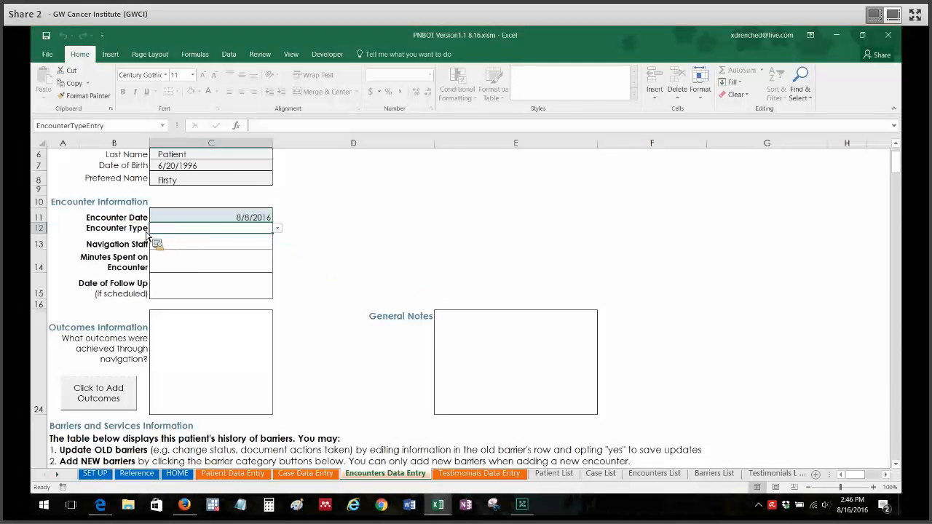
{"action": "left_click", "coordinate": [275, 228]}
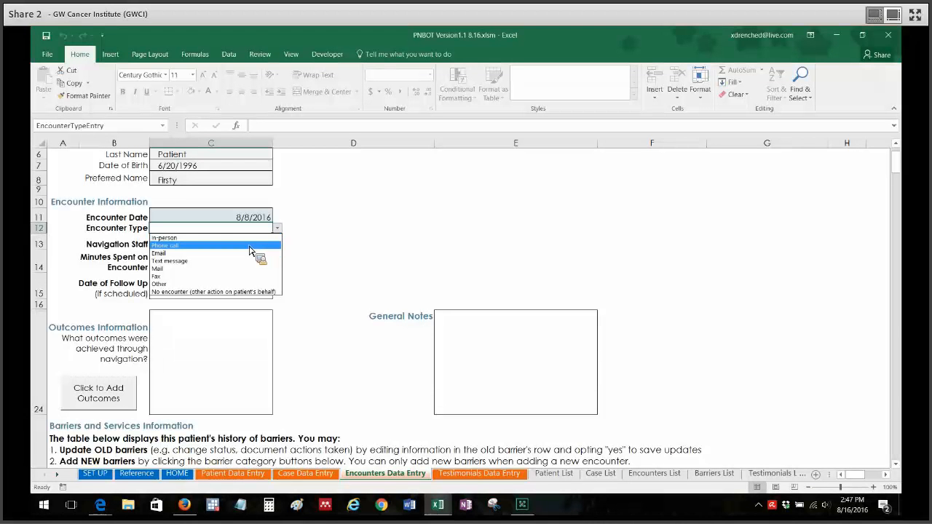
{"action": "left_click", "coordinate": [218, 292]}
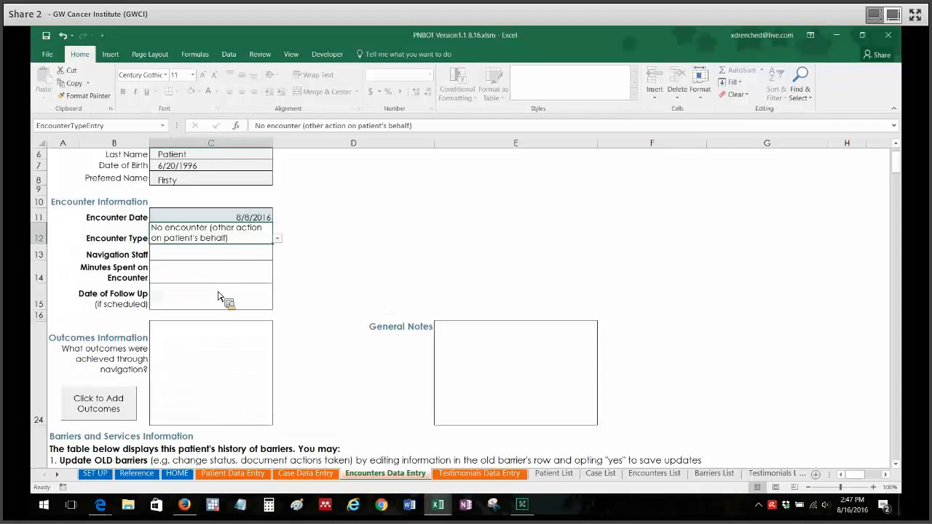
{"action": "left_click", "coordinate": [328, 238]}
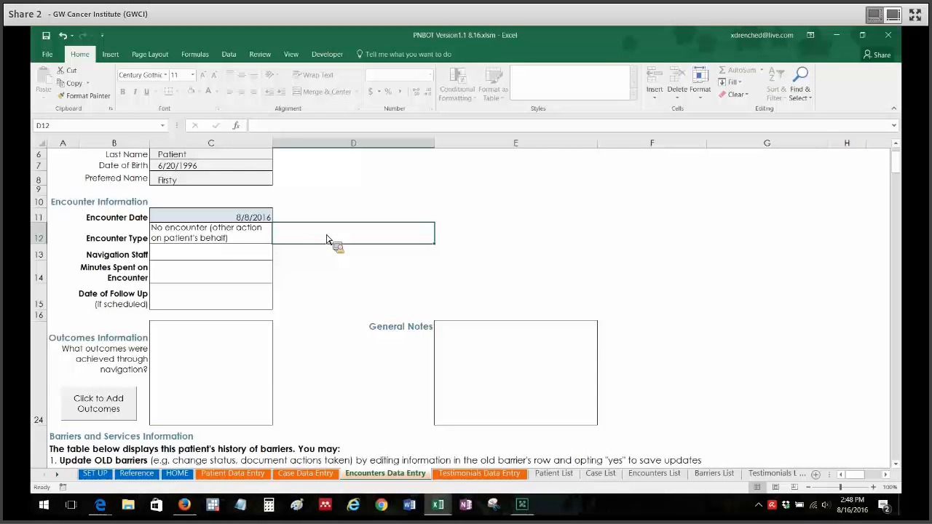
- Change the Encounter Type to In-person
{"action": "left_click", "coordinate": [248, 241]}
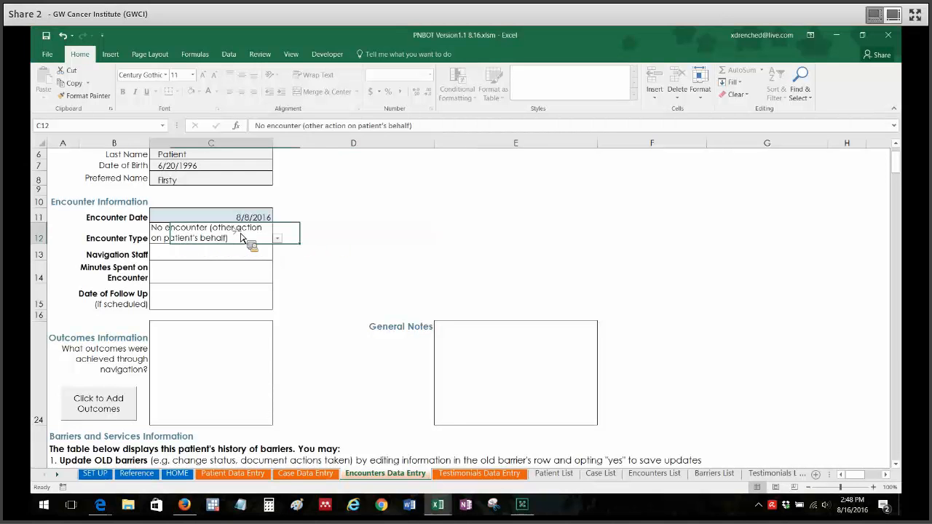
{"action": "left_click", "coordinate": [276, 239]}
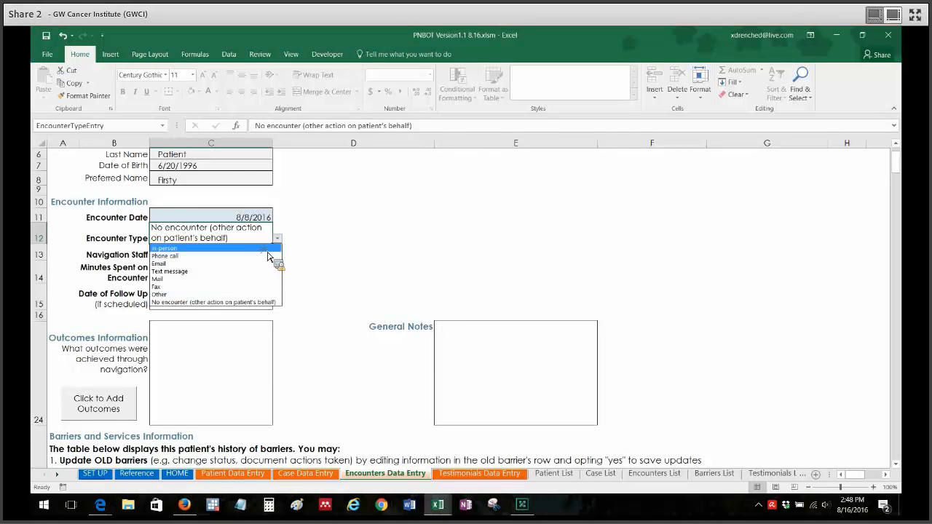
{"action": "left_click", "coordinate": [268, 252]}
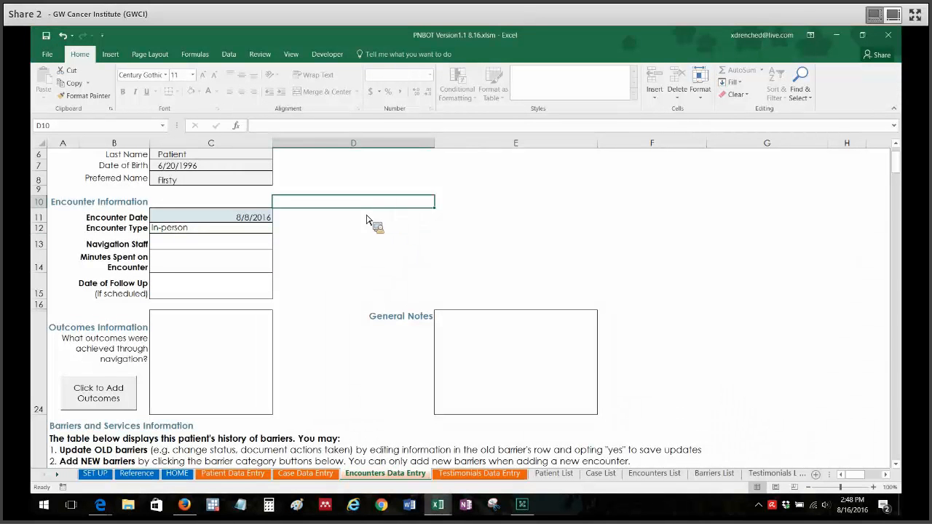
{"action": "left_click", "coordinate": [357, 242]}
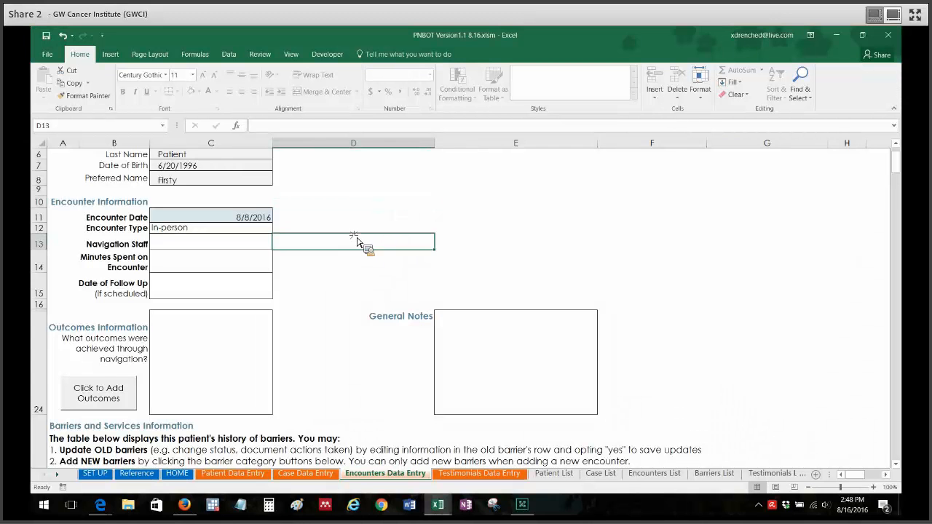
- Review which navigation encounter variables are enabled on the SET UP sheet, and return to the Encounters Data Entry sheet
{"action": "left_click", "coordinate": [95, 474]}
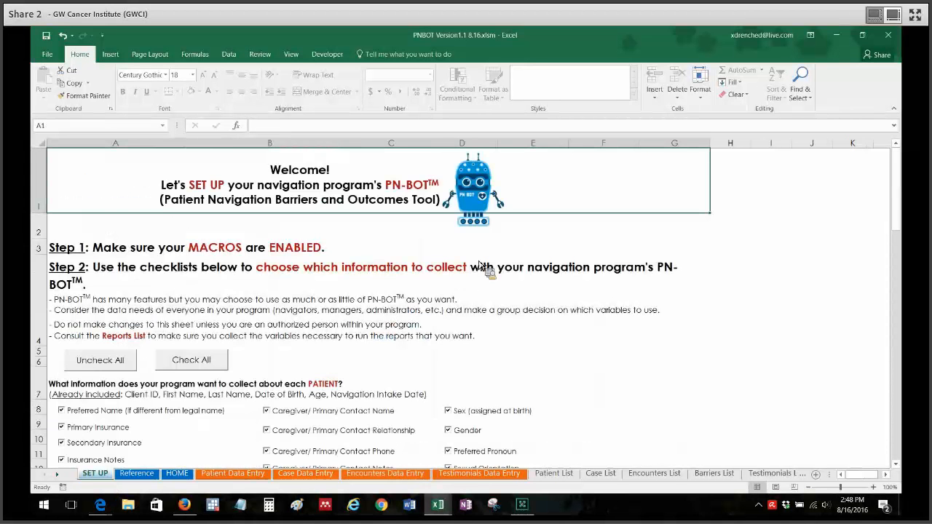
{"action": "scroll", "coordinate": [906, 188], "scroll_direction": "down", "scroll_amount": 8}
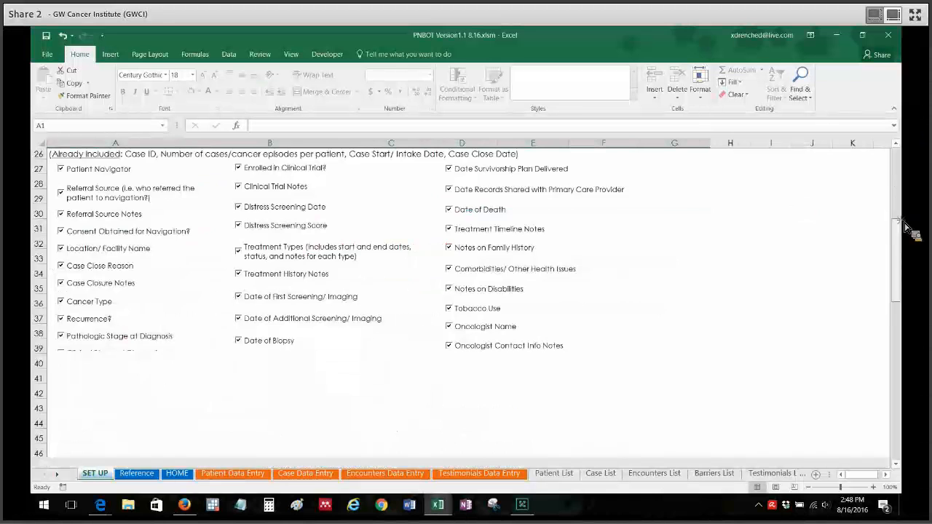
{"action": "scroll", "coordinate": [908, 229], "scroll_direction": "down", "scroll_amount": 7}
{"action": "scroll", "coordinate": [901, 328], "scroll_direction": "up", "scroll_amount": 1}
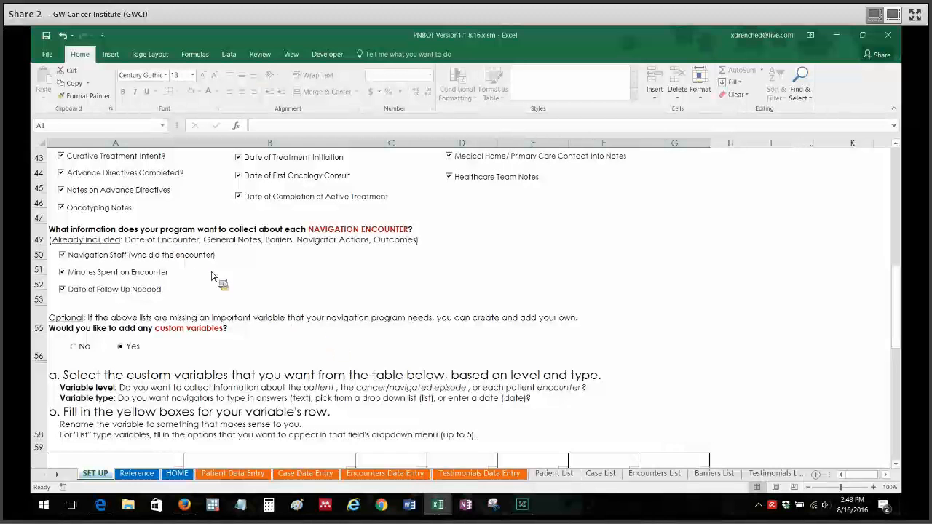
{"action": "left_click", "coordinate": [371, 475]}
- Enter the navigator's full name as the Navigation Staff for the encounter, correcting the surname's spelling
{"action": "scroll", "coordinate": [906, 166], "scroll_direction": "down", "scroll_amount": 3}
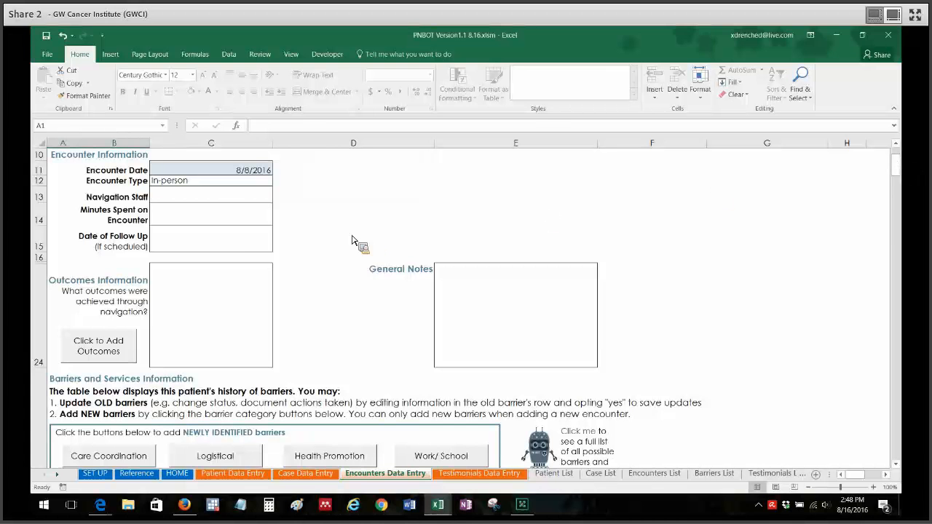
{"action": "left_click", "coordinate": [238, 202]}
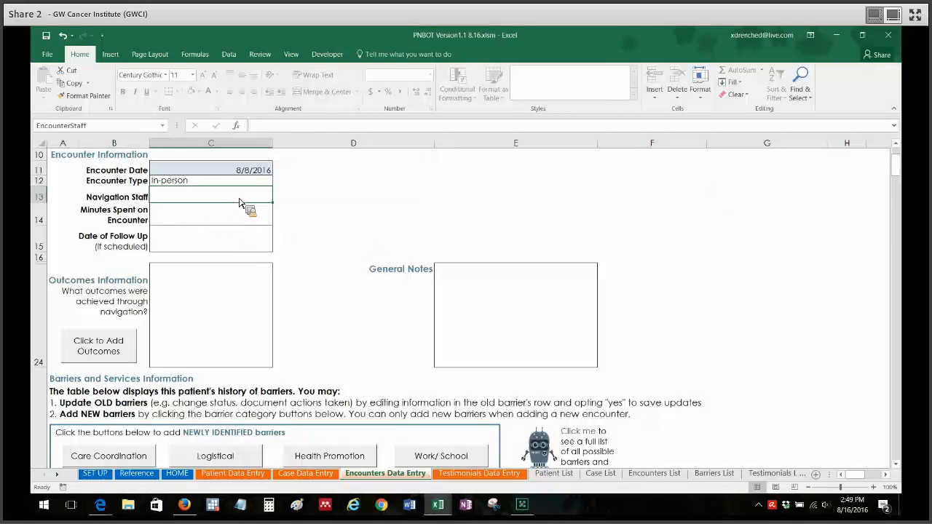
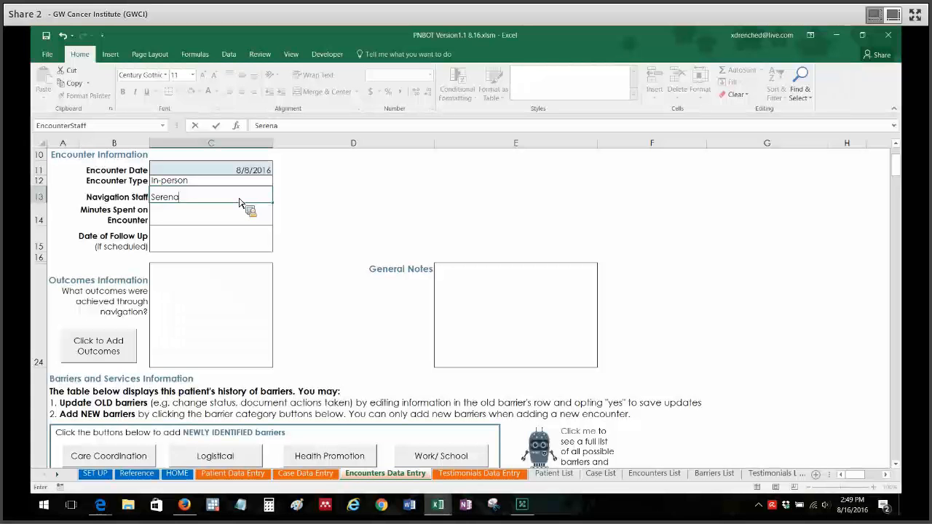
{"action": "left_click", "coordinate": [293, 198]}
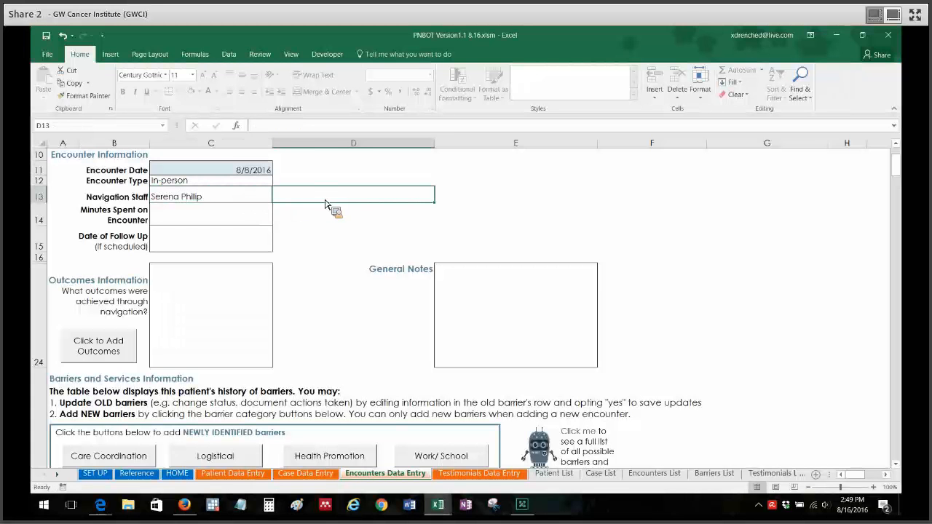
{"action": "double_click", "coordinate": [246, 208]}
{"action": "type", "text": "s"}
{"action": "left_click", "coordinate": [332, 211]}
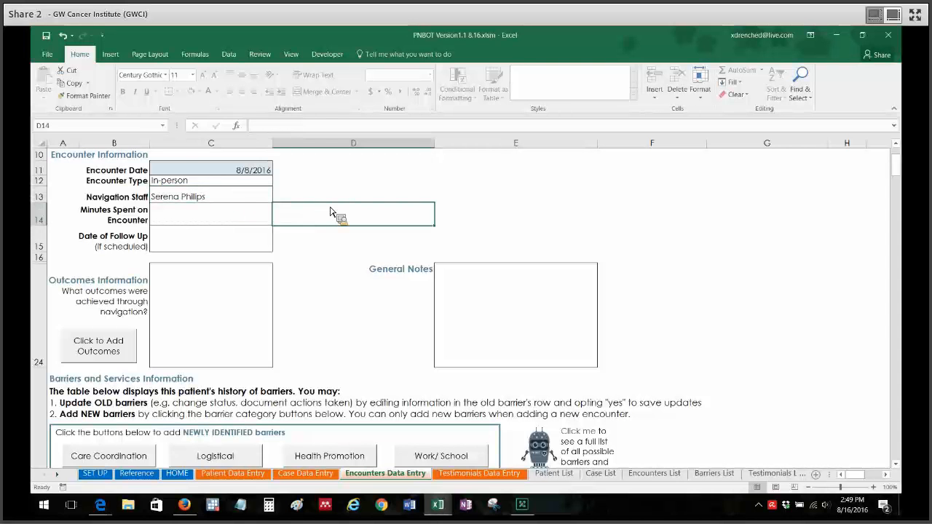
{"action": "left_click", "coordinate": [206, 198]}
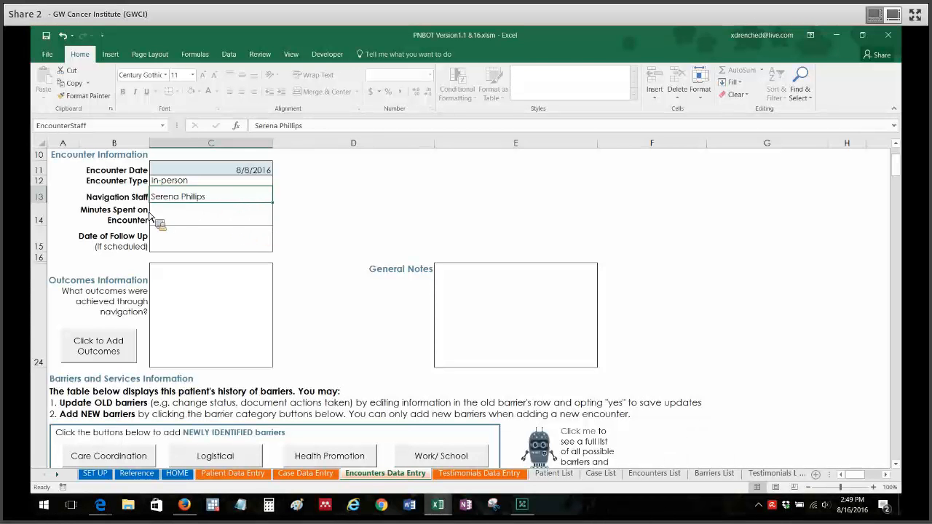
- Set the Minutes Spent on Encounter to 15 and the Date of Follow Up to 8/23/2016
{"action": "left_click", "coordinate": [208, 221]}
{"action": "left_click", "coordinate": [276, 221]}
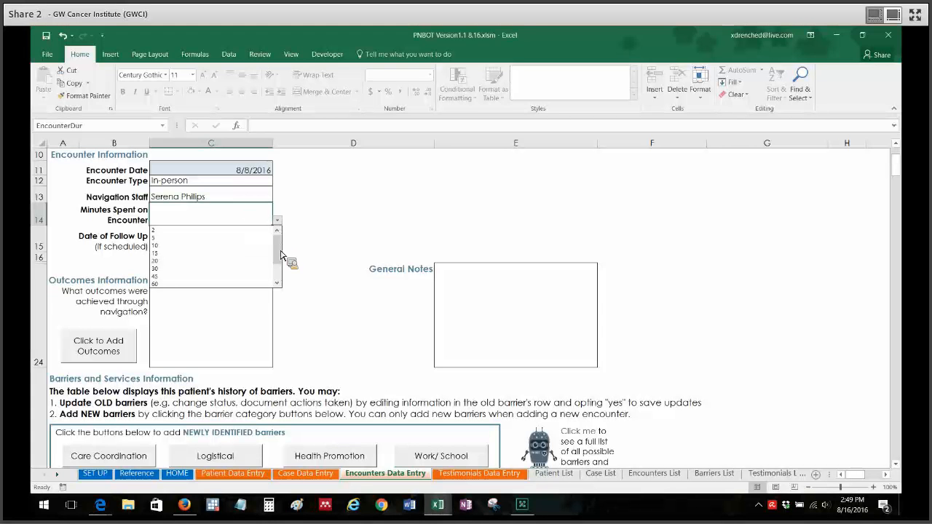
{"action": "mouse_move", "coordinate": [281, 257]}
{"action": "left_mouse_down"}
{"action": "mouse_move", "coordinate": [287, 291]}
{"action": "mouse_move", "coordinate": [284, 249]}
{"action": "left_mouse_up"}
{"action": "left_click", "coordinate": [350, 217]}
{"action": "left_click", "coordinate": [277, 220]}
{"action": "left_click", "coordinate": [258, 224]}
{"action": "left_click", "coordinate": [359, 220]}
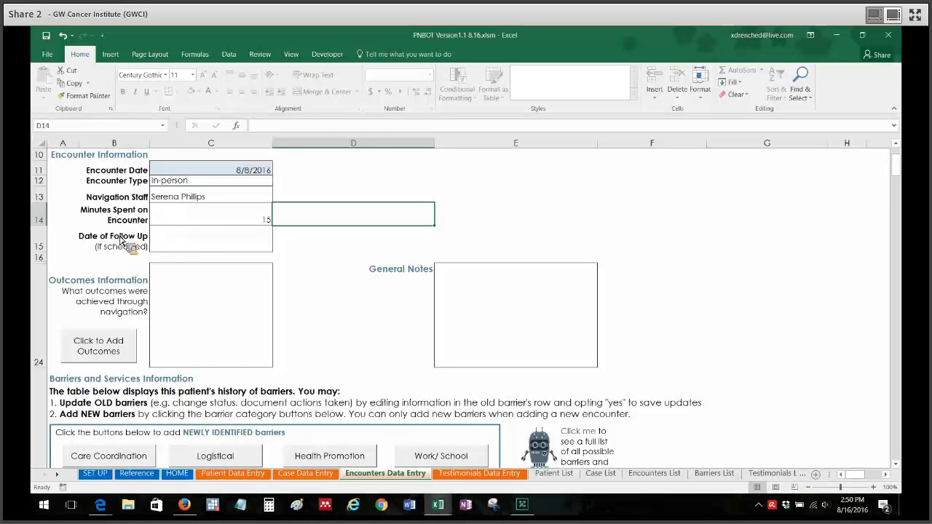
{"action": "left_click", "coordinate": [228, 247]}
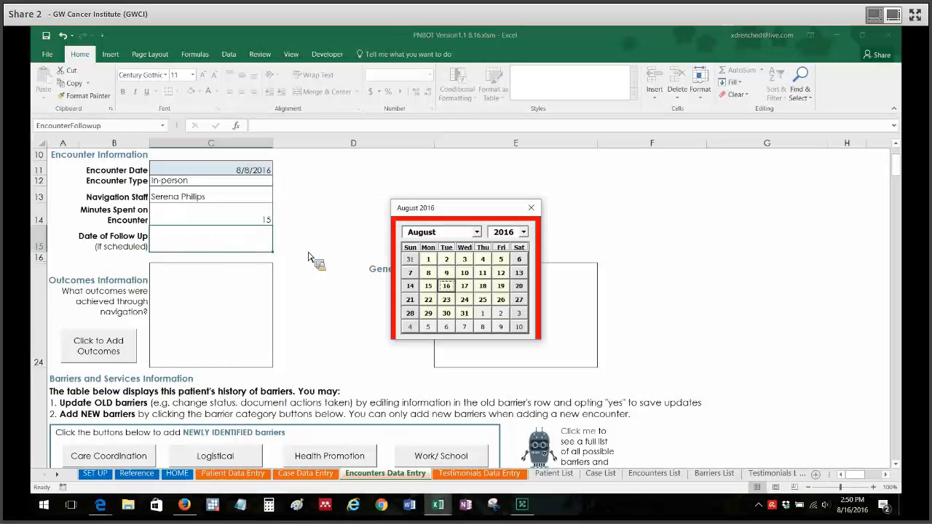
{"action": "left_click", "coordinate": [449, 302]}
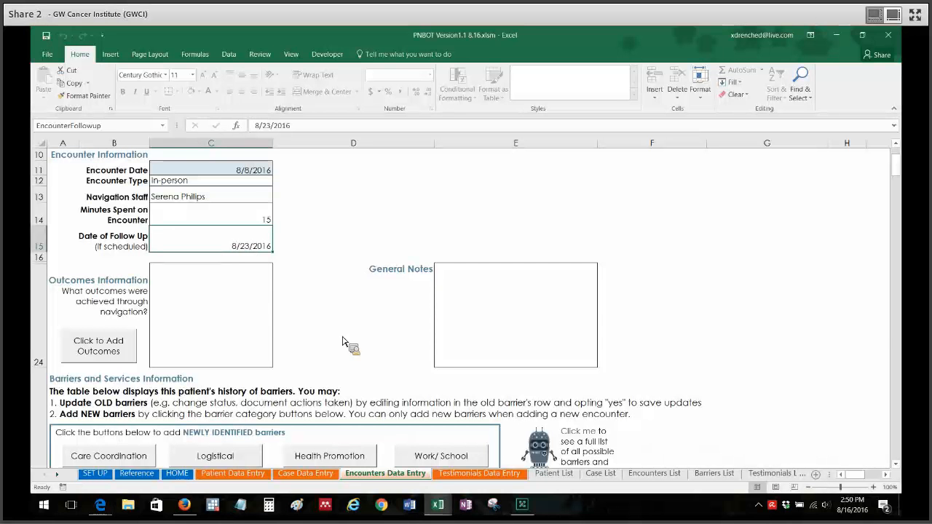
- View the follow-up options on the HOME sheet, and return to the encounter's details on the Encounters Data Entry sheet
{"action": "left_click", "coordinate": [184, 474]}
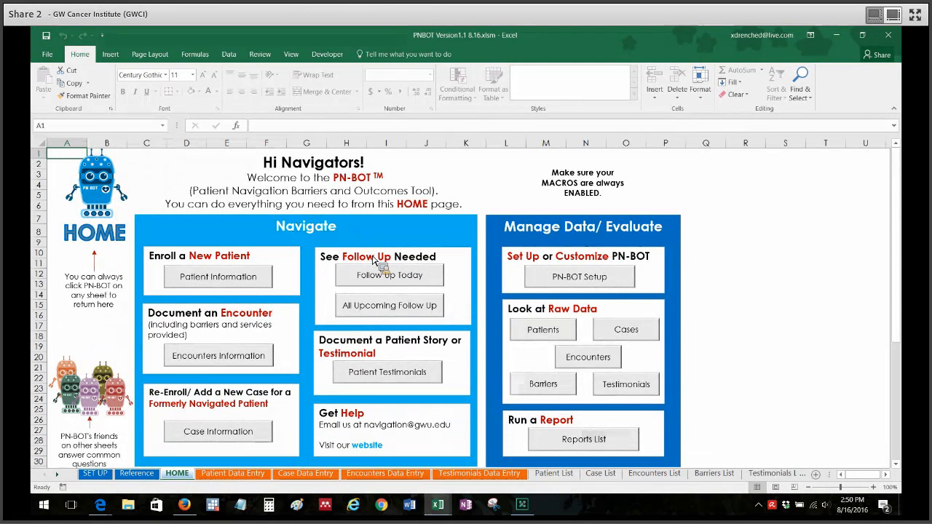
{"action": "left_click", "coordinate": [384, 473]}
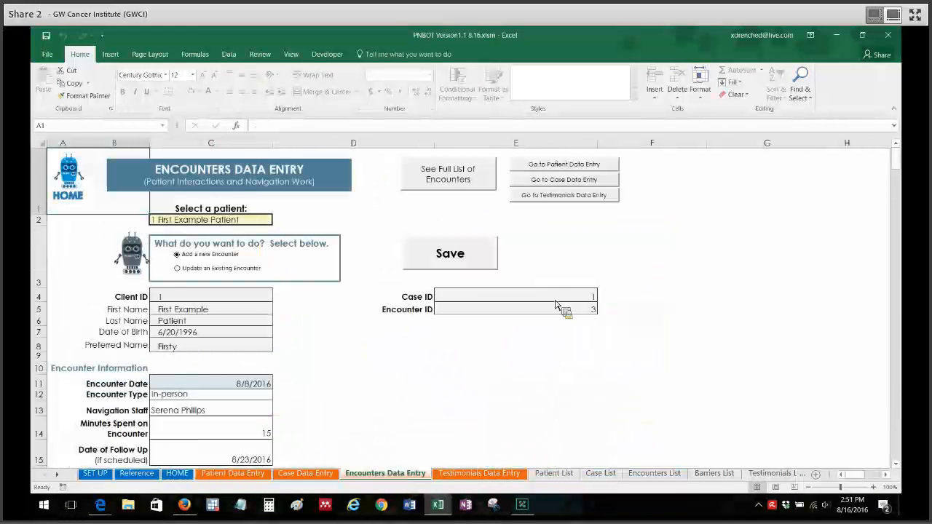
{"action": "scroll", "coordinate": [901, 167], "scroll_direction": "down", "scroll_amount": 2}
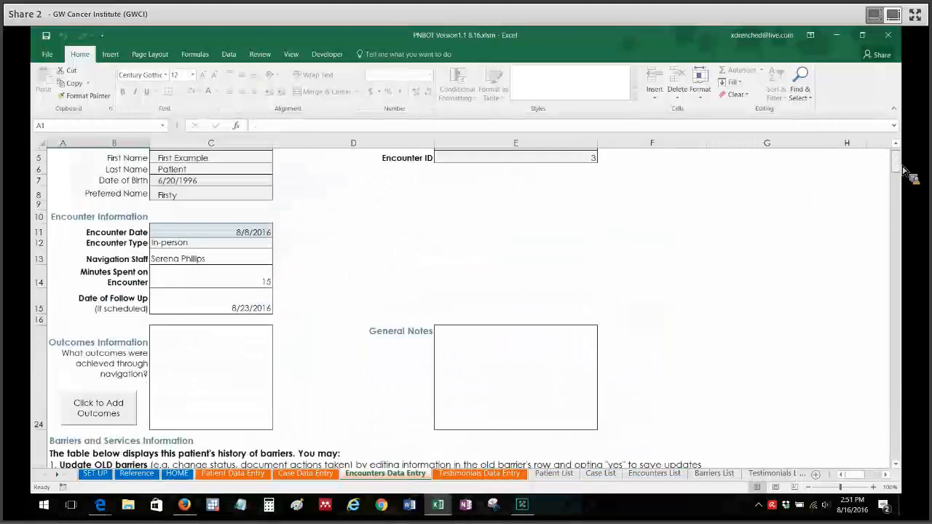
{"action": "scroll", "coordinate": [291, 266], "scroll_direction": "down", "scroll_amount": 1}
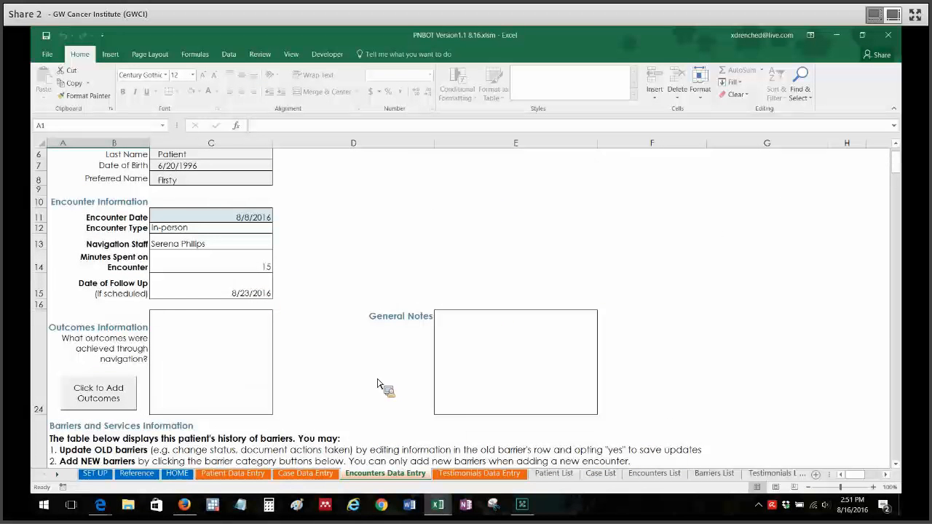
- Enter the General Notes text "Just write notes for myself. Including reminders of what my follow up is for and what to do."
{"action": "left_click", "coordinate": [537, 364]}
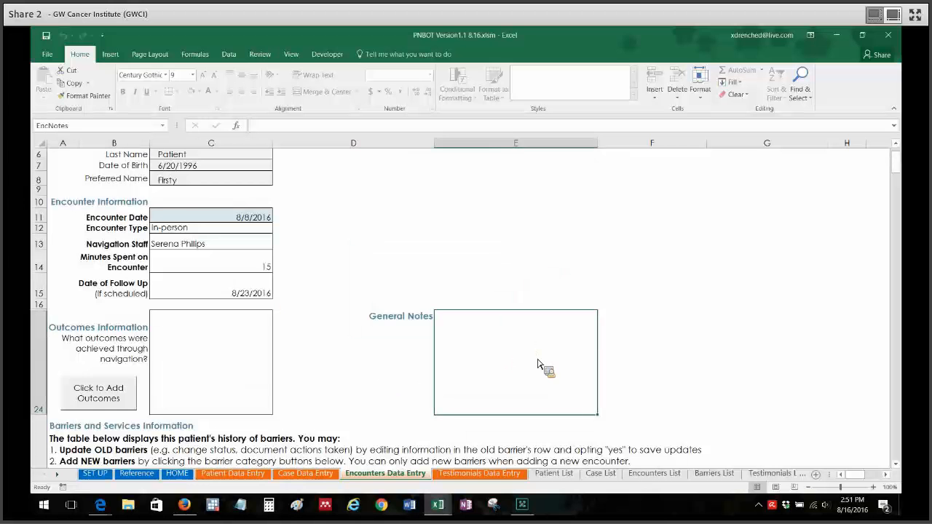
{"action": "type", "text": "Just write notes for myself"}
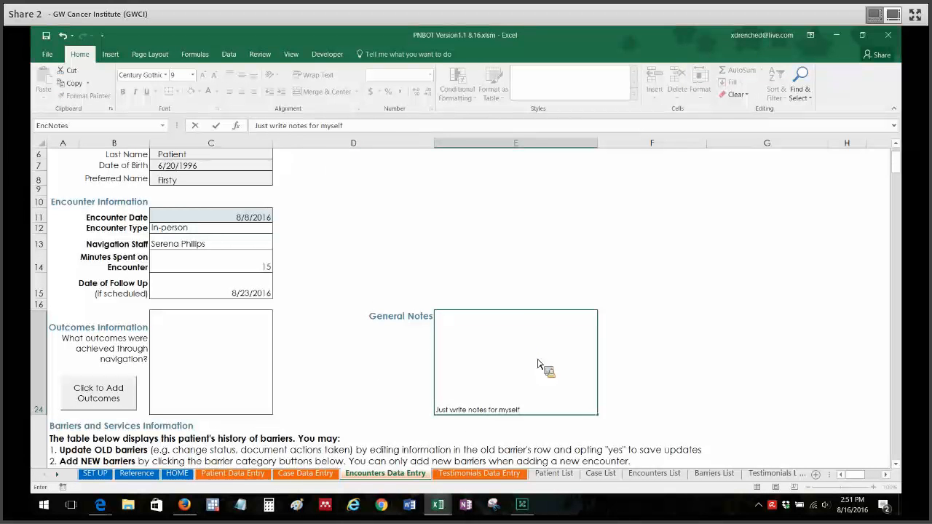
{"action": "type", "text": ". Including reminders of what my follow up"}
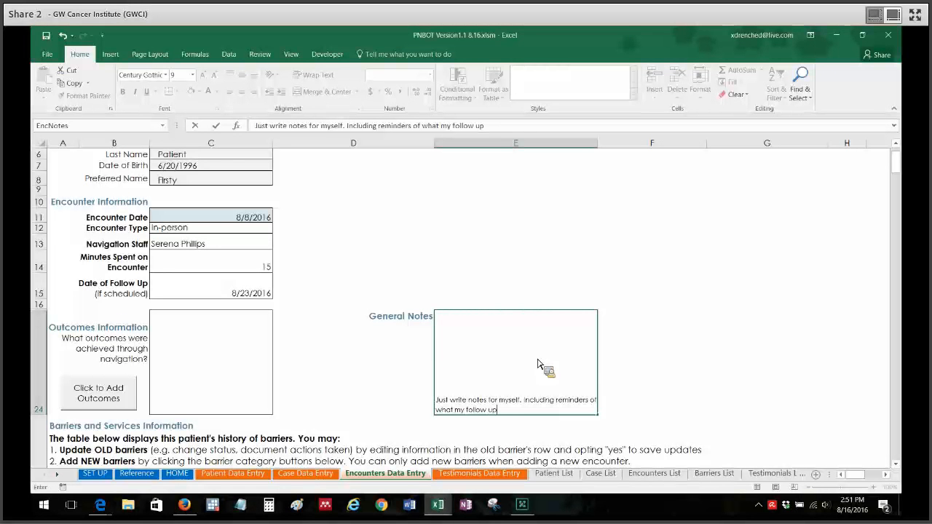
{"action": "type", "text": " is for and what to do."}
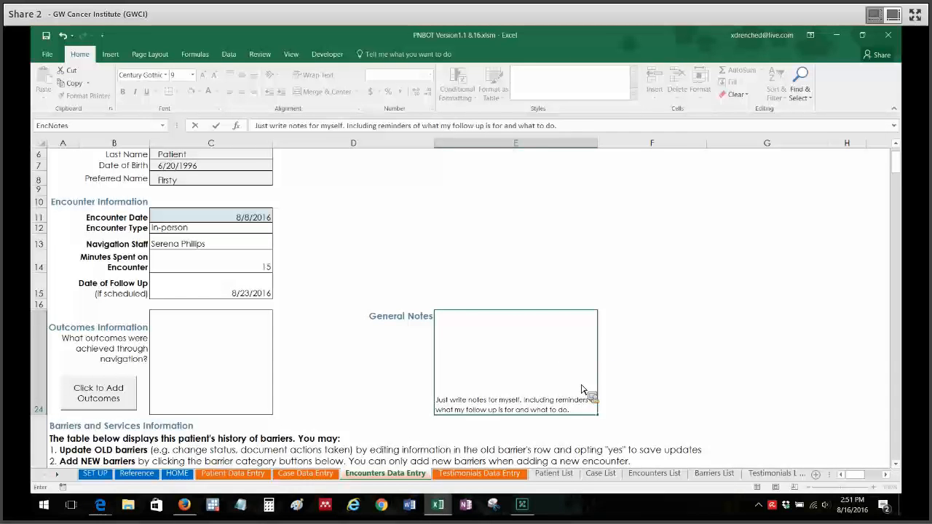
{"action": "left_click", "coordinate": [713, 377]}
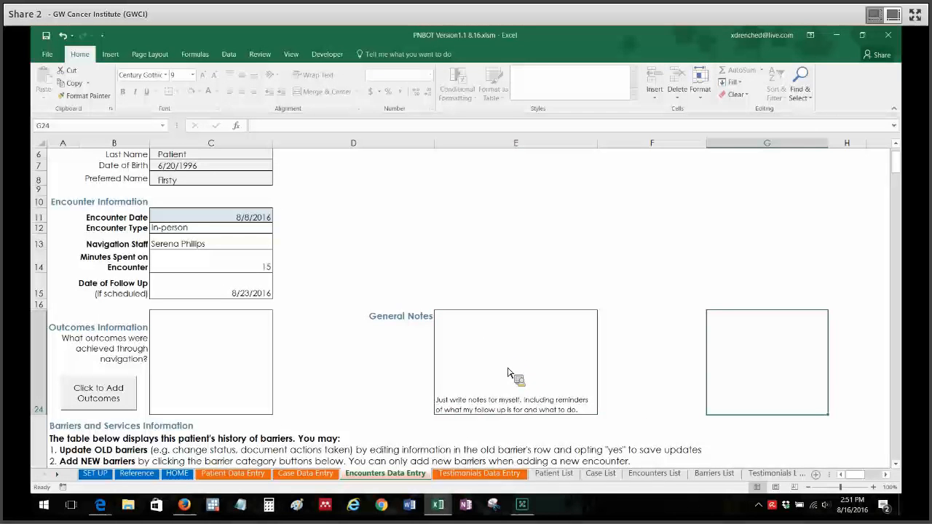
{"action": "left_click", "coordinate": [351, 388]}
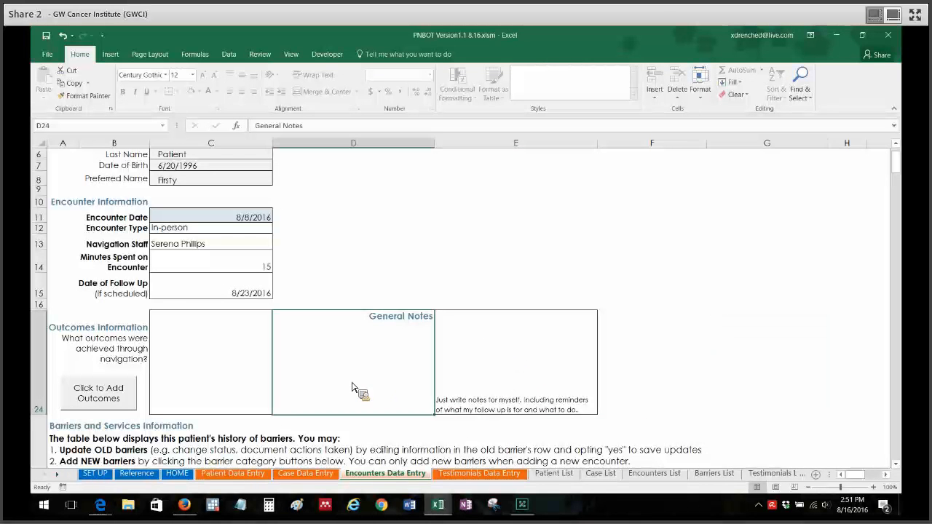
- Add Clinical trial enrollment and Medicaid/Marketplace enrollment as the outcomes achieved in the Outcomes Information section
{"action": "left_click", "coordinate": [251, 384]}
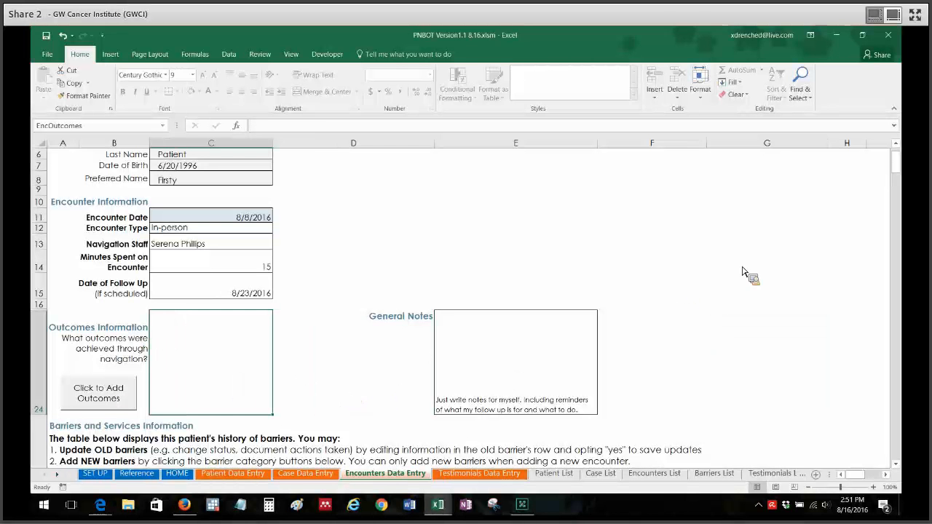
{"action": "left_click_drag", "start_coordinate": [897, 161], "coordinate": [903, 169]}
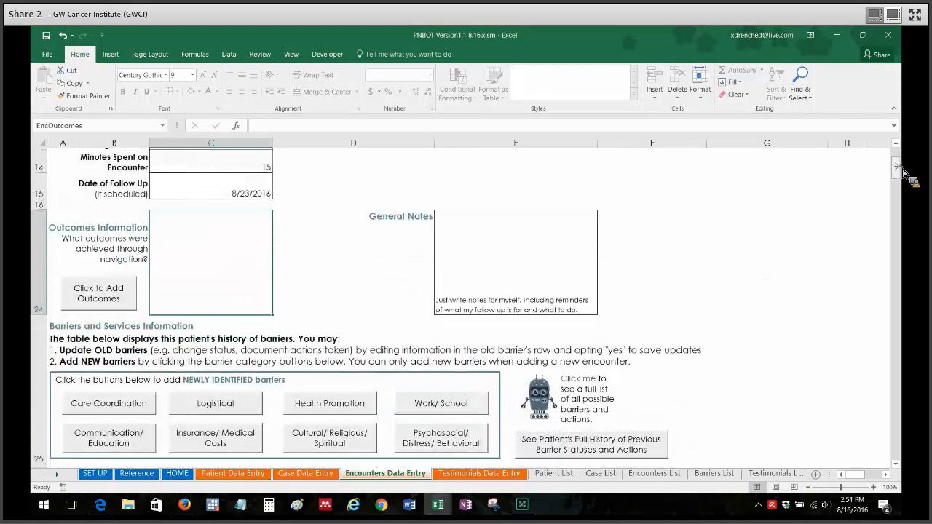
{"action": "scroll", "coordinate": [903, 169], "scroll_direction": "down", "scroll_amount": 1}
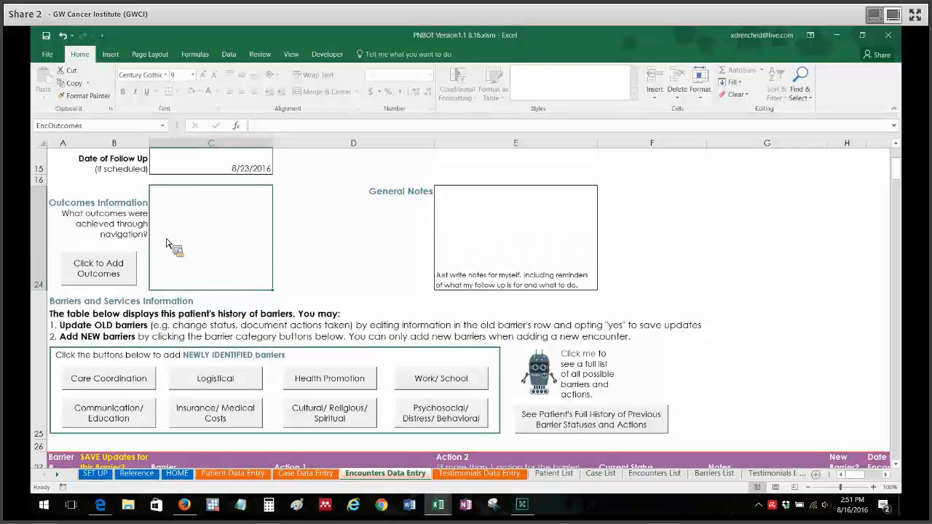
{"action": "left_click", "coordinate": [111, 275]}
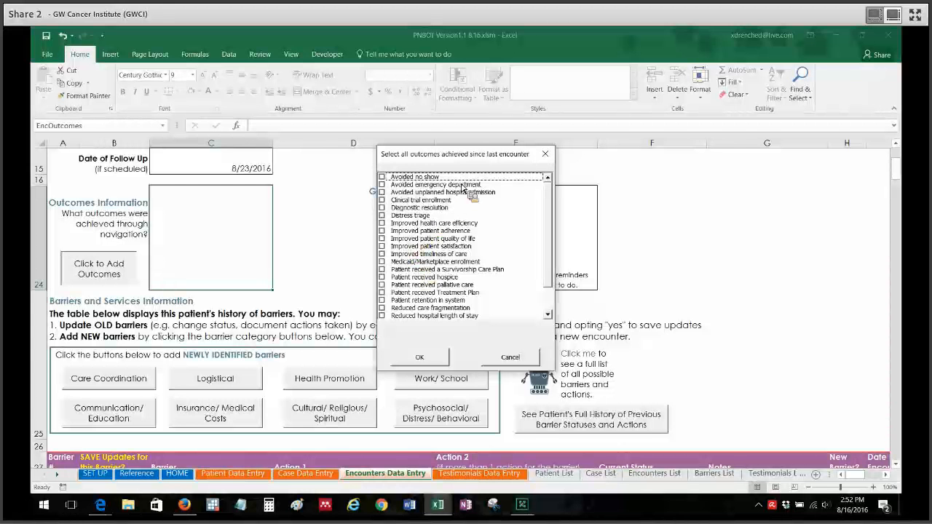
{"action": "left_click", "coordinate": [426, 199]}
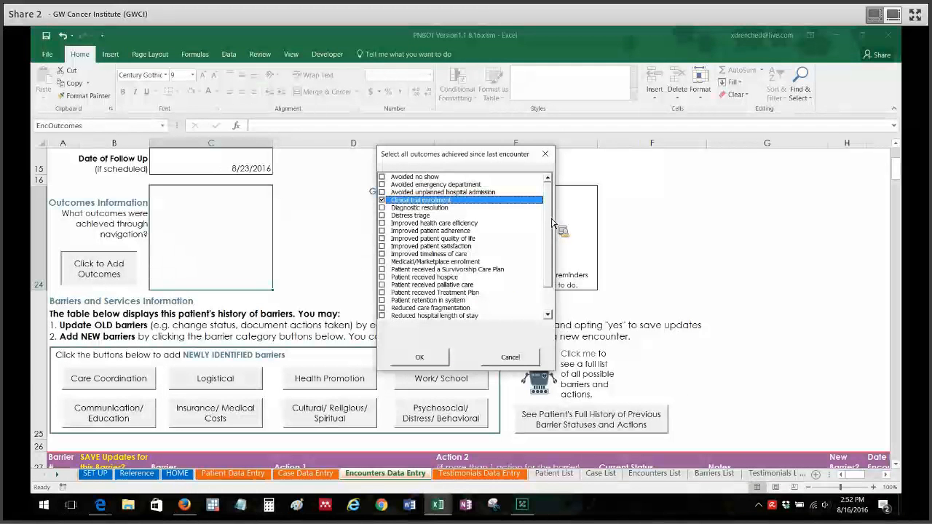
{"action": "scroll", "coordinate": [552, 222], "scroll_direction": "down", "scroll_amount": 1}
{"action": "left_click_drag", "start_coordinate": [552, 222], "coordinate": [549, 264]}
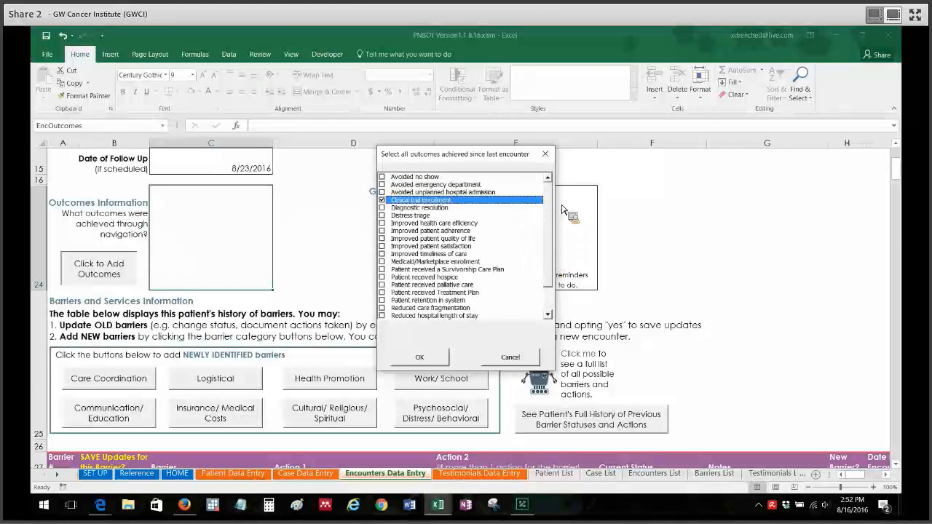
{"action": "left_click", "coordinate": [397, 263]}
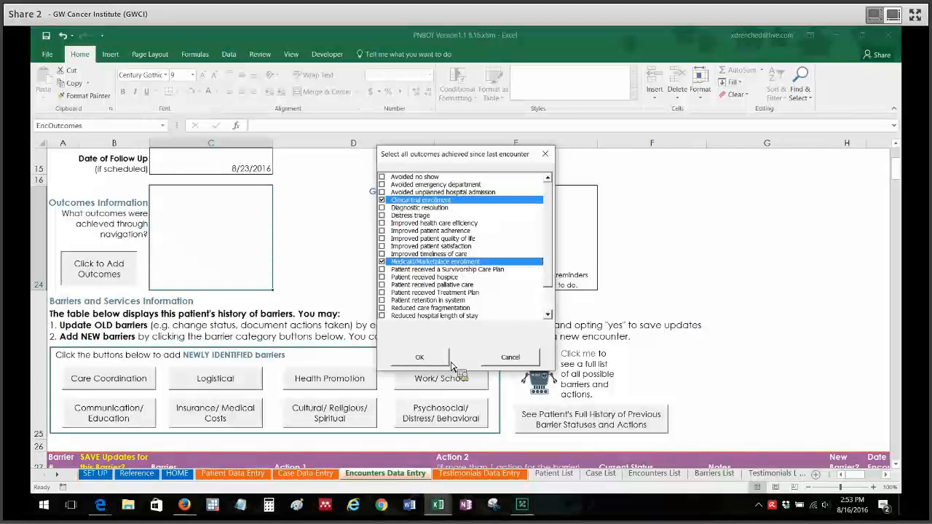
{"action": "left_click", "coordinate": [426, 357]}
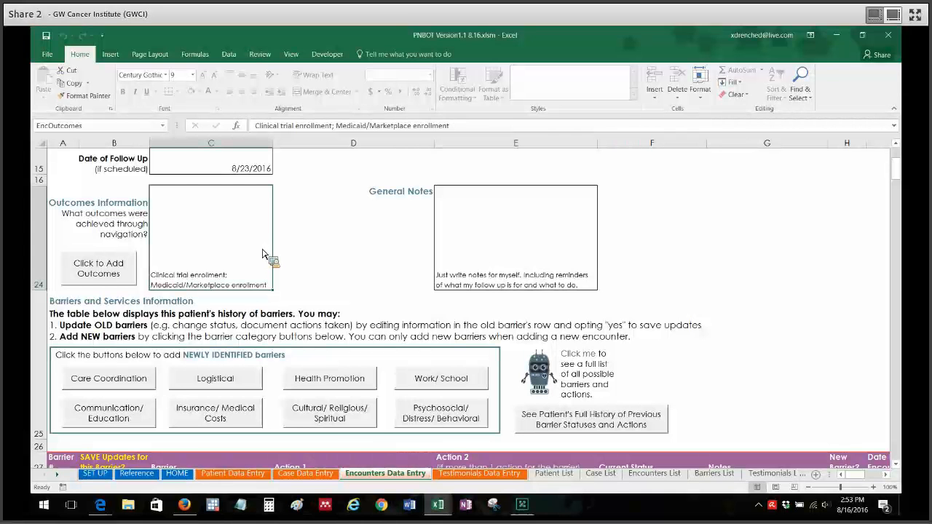
- Clear the Outcomes Information cell, and confirm the outcomes list with nothing selected
{"action": "key", "text": "Delete"}
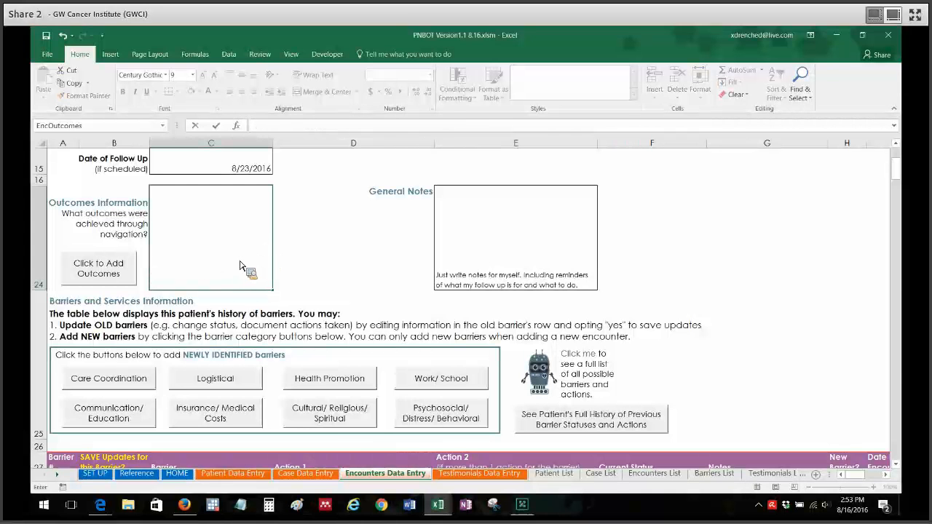
{"action": "left_click", "coordinate": [352, 260]}
{"action": "left_click", "coordinate": [221, 251]}
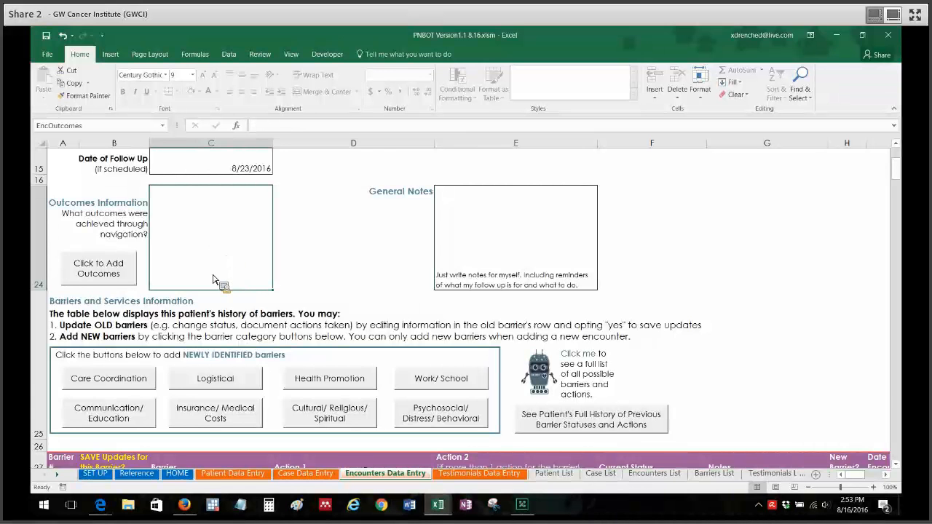
{"action": "left_click", "coordinate": [113, 282]}
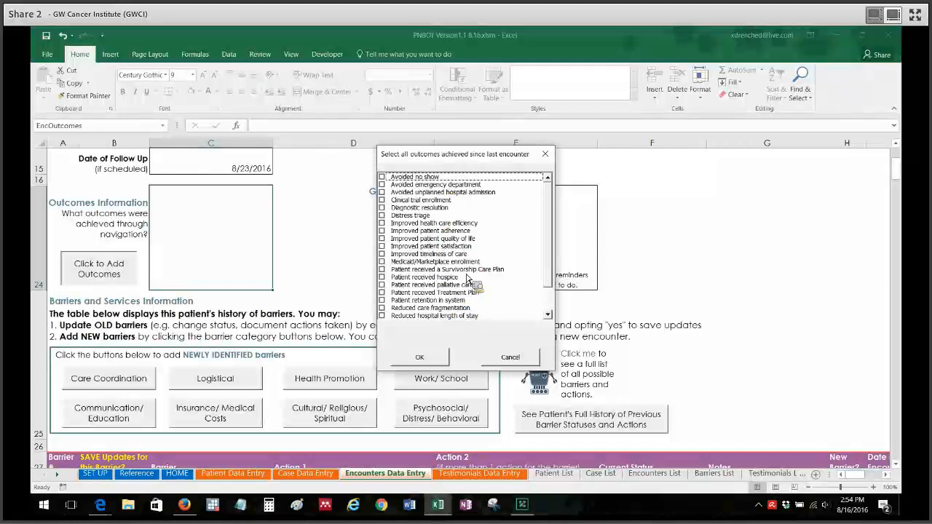
{"action": "left_click", "coordinate": [423, 359]}
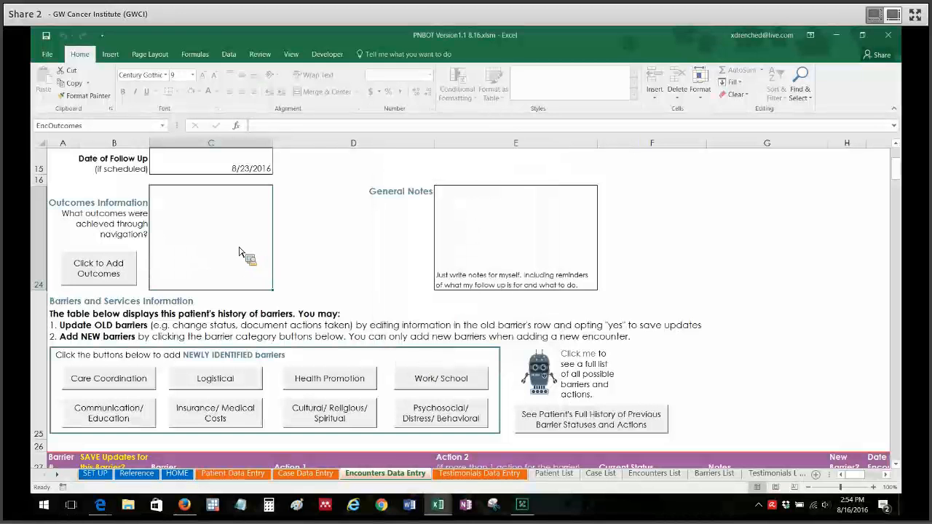
- Add Improved patient adherence and Patient received hospice as outcomes, and reopen the outcomes list and cancel it
{"action": "left_click", "coordinate": [101, 268]}
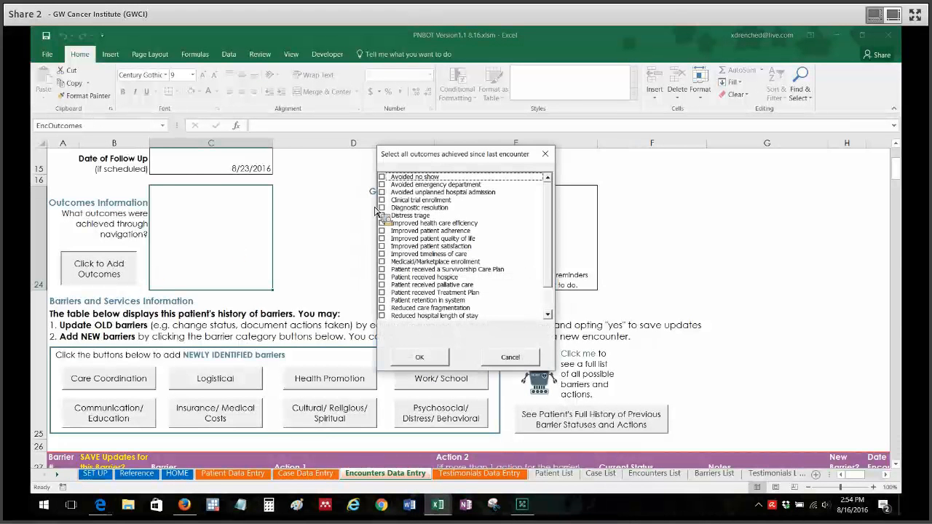
{"action": "left_click", "coordinate": [436, 231]}
{"action": "left_click", "coordinate": [423, 277]}
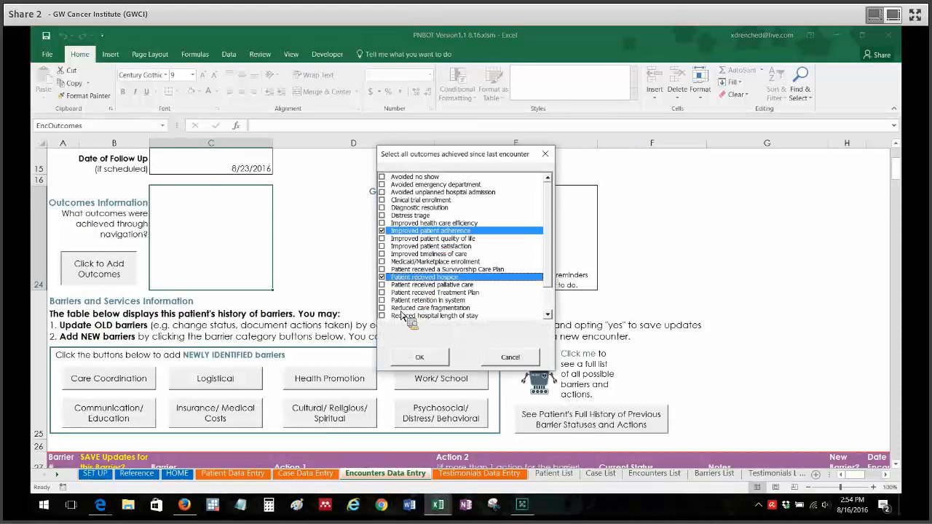
{"action": "left_click", "coordinate": [430, 359]}
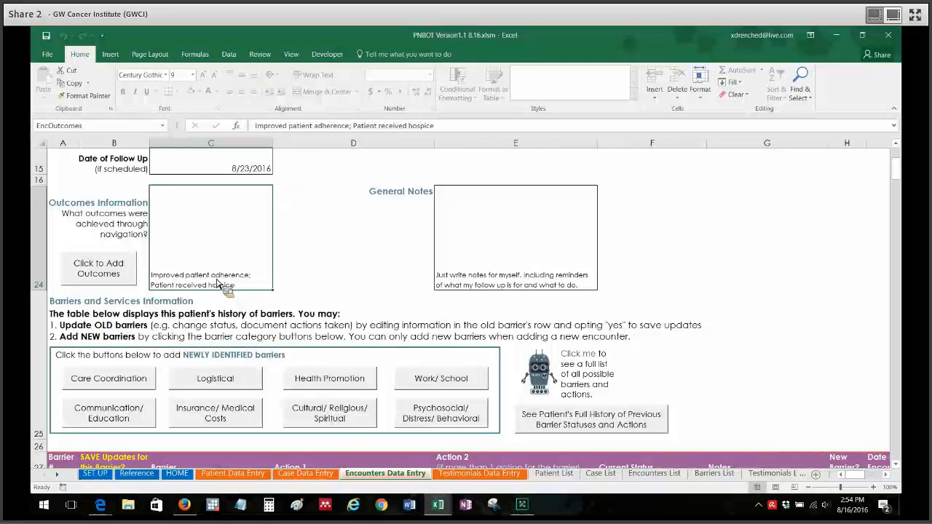
{"action": "left_click", "coordinate": [135, 273]}
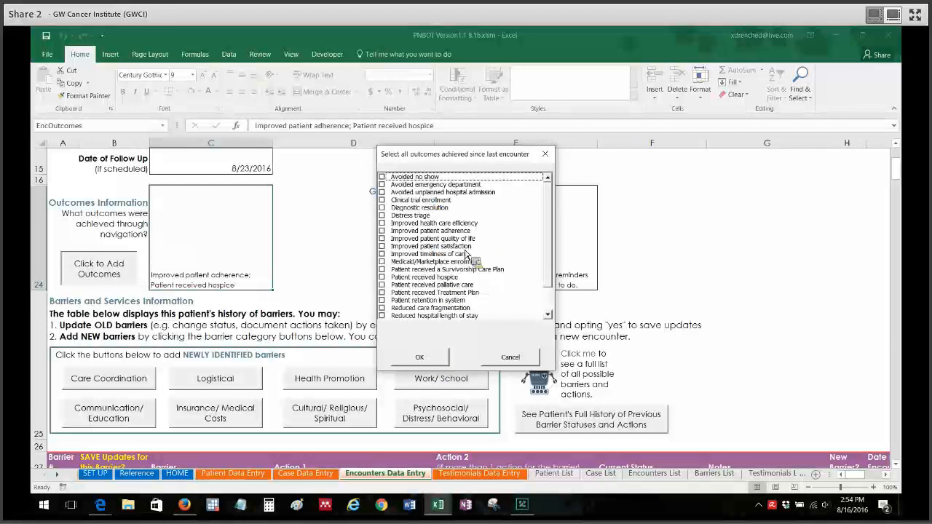
{"action": "left_click", "coordinate": [509, 357]}
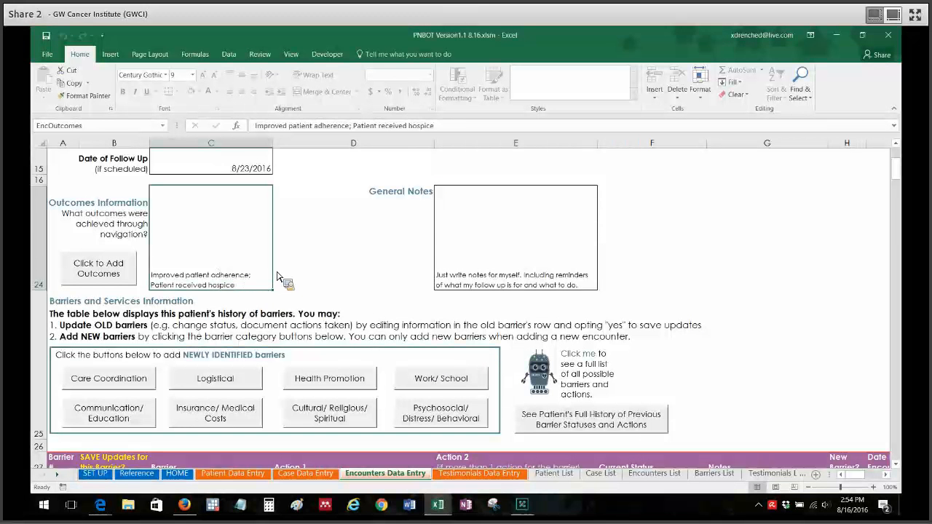
- Delete the patient adherence and hospice outcomes from the Outcomes Information cell
{"action": "key", "text": "Delete"}
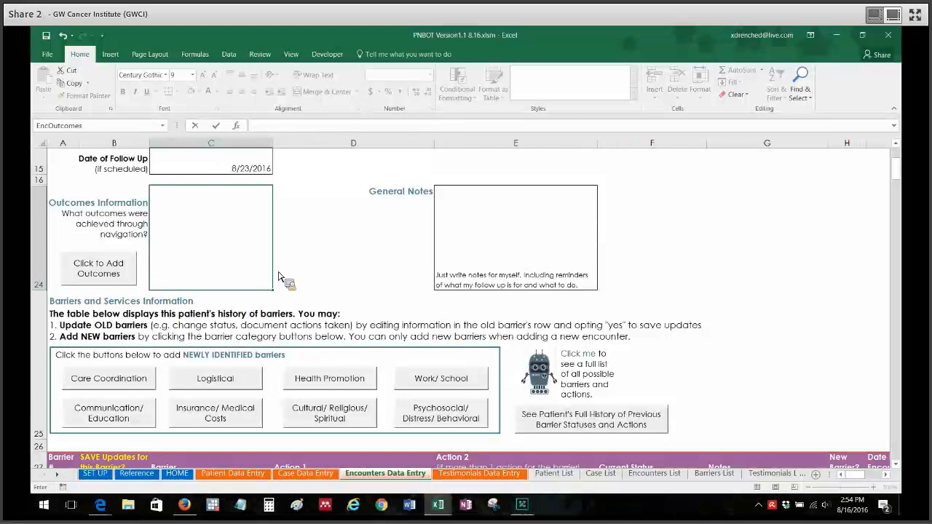
{"action": "left_click", "coordinate": [350, 271]}
{"action": "left_click", "coordinate": [224, 278]}
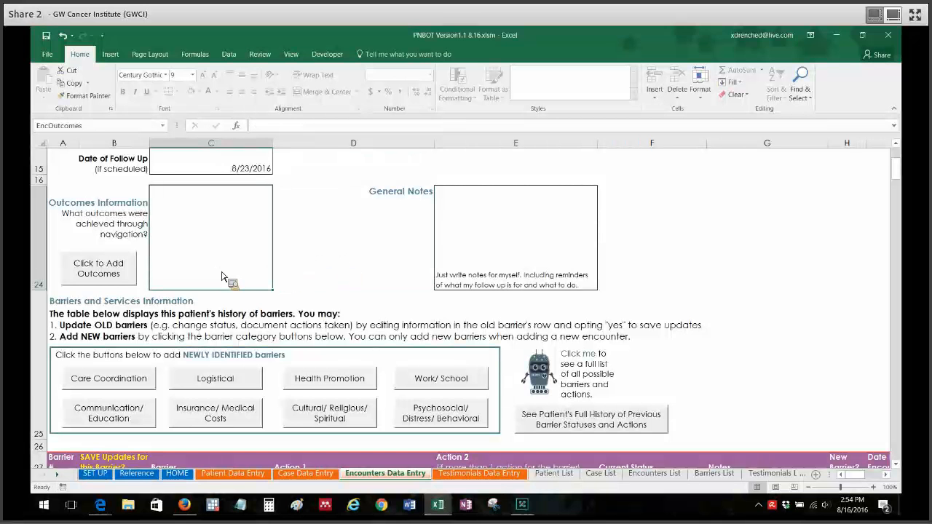
- Add Avoided emergency department, Avoided unplanned hospital admission, Improved patient adherence and Patient received hospice as the encounter's outcomes
{"action": "left_click", "coordinate": [131, 272]}
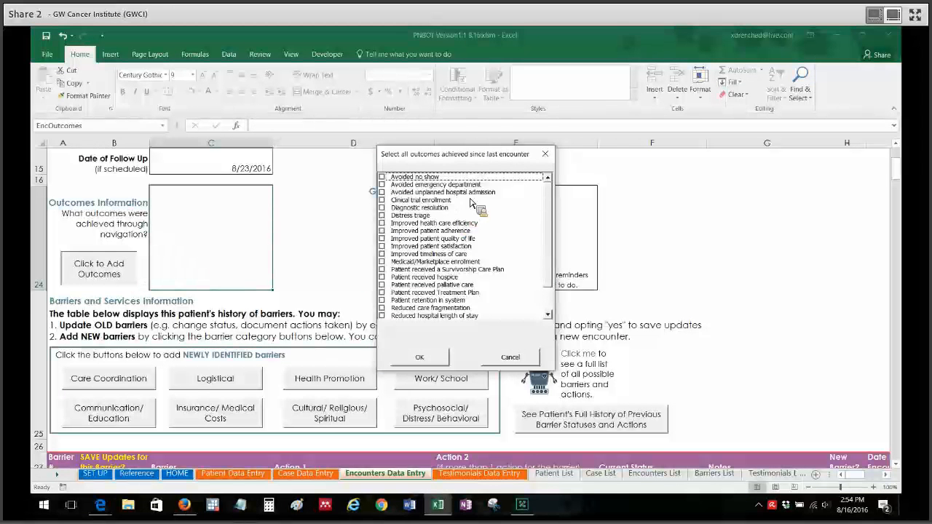
{"action": "left_click", "coordinate": [386, 232]}
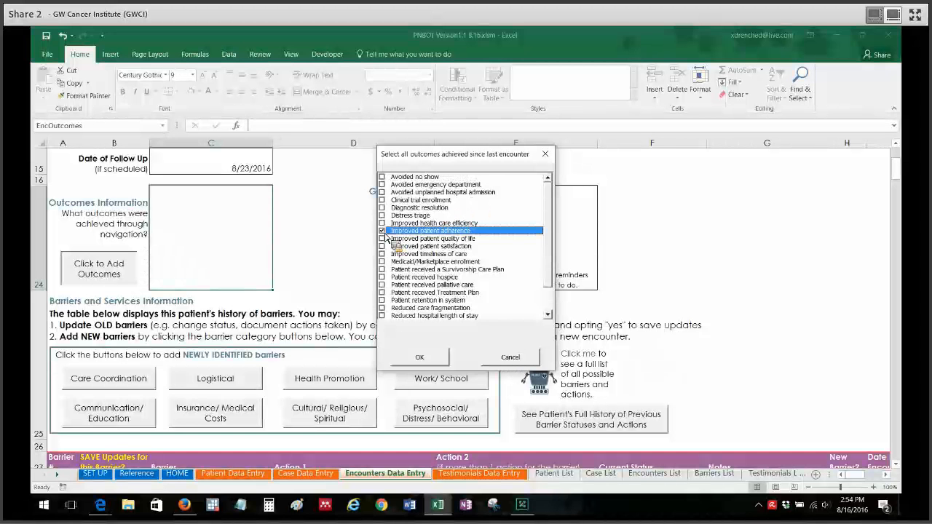
{"action": "left_click", "coordinate": [394, 279]}
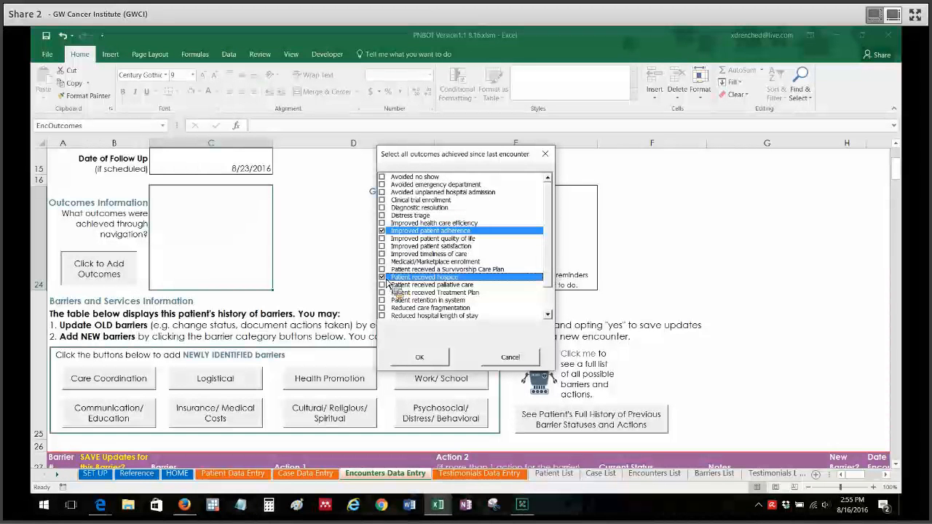
{"action": "left_click", "coordinate": [385, 185]}
{"action": "left_click", "coordinate": [385, 192]}
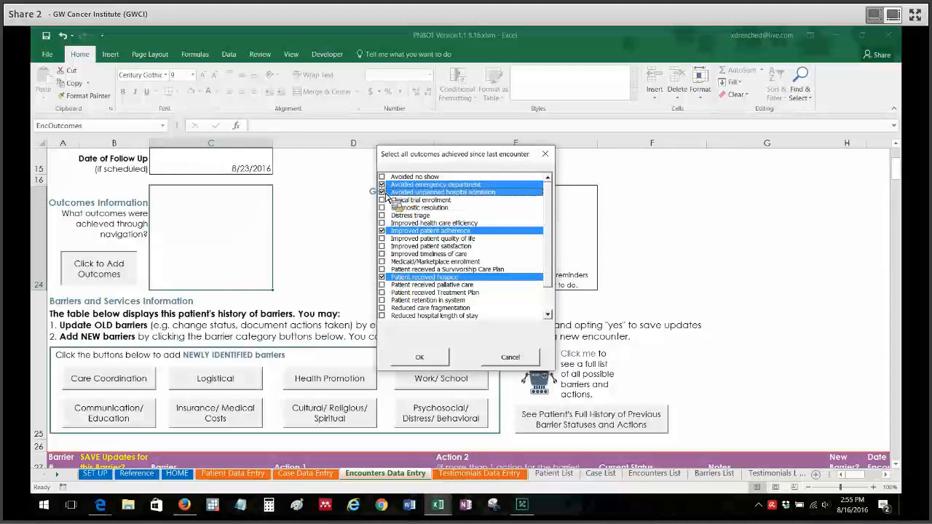
{"action": "left_click", "coordinate": [425, 362]}
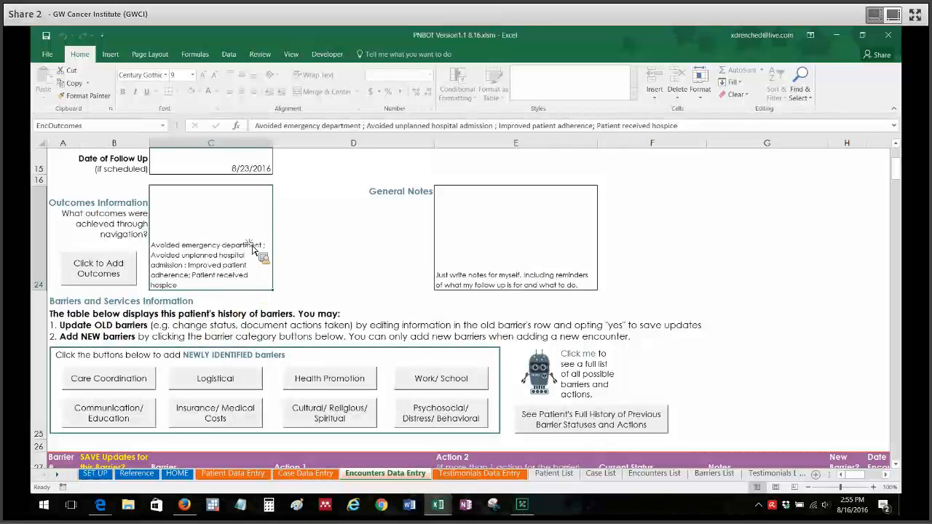
- Delete all four recorded outcomes from the Outcomes Information cell
{"action": "key", "text": "BackSpace"}
{"action": "left_click", "coordinate": [332, 247]}
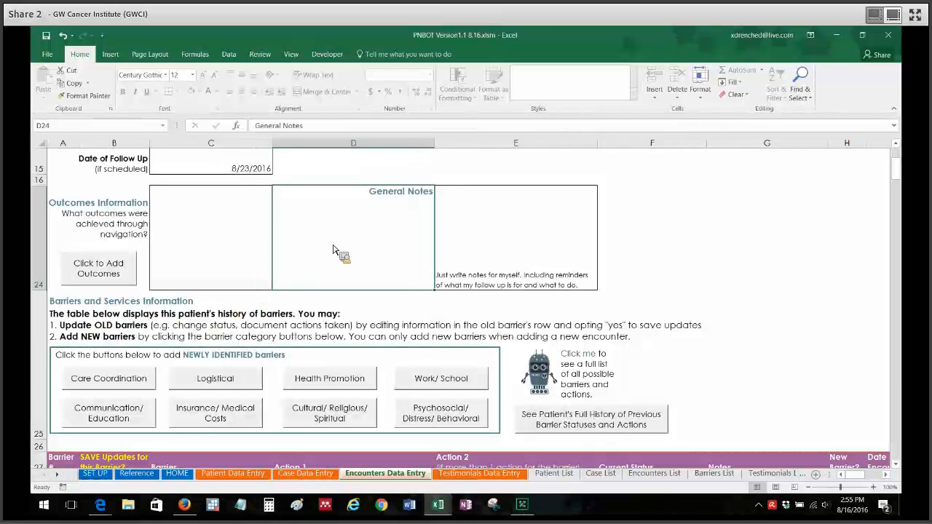
{"action": "left_click", "coordinate": [238, 230]}
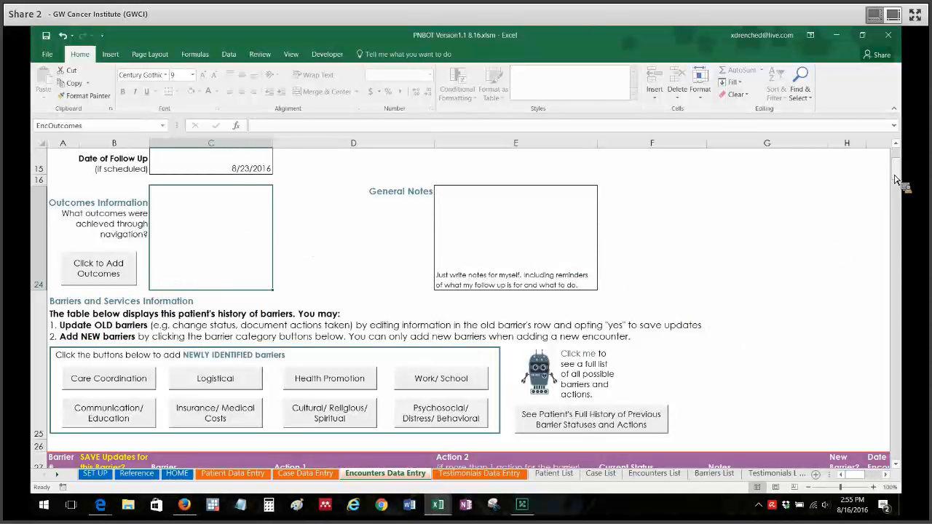
- Examine the Barriers and Services Information section and the patient's barrier history table
{"action": "scroll", "coordinate": [900, 182], "scroll_direction": "down", "scroll_amount": 3}
{"action": "scroll", "coordinate": [904, 183], "scroll_direction": "up", "scroll_amount": 3}
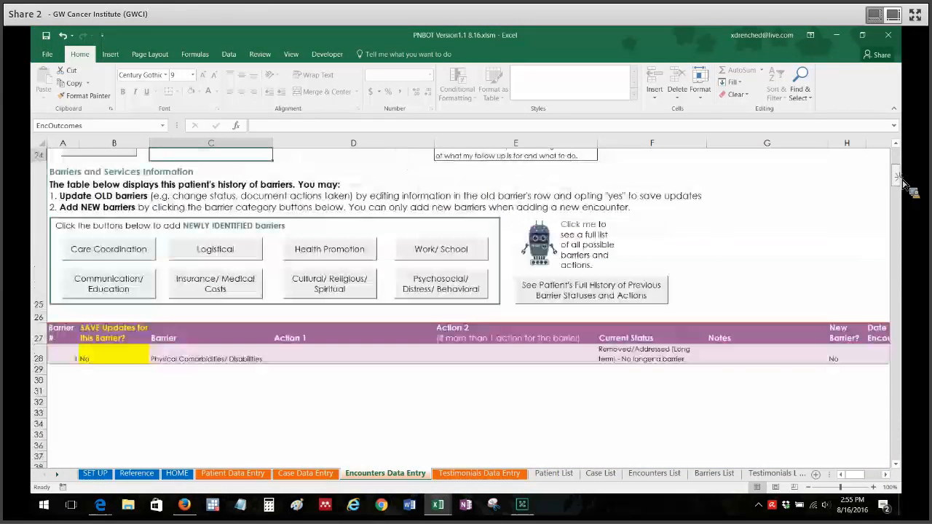
{"action": "scroll", "coordinate": [903, 182], "scroll_direction": "up", "scroll_amount": 2}
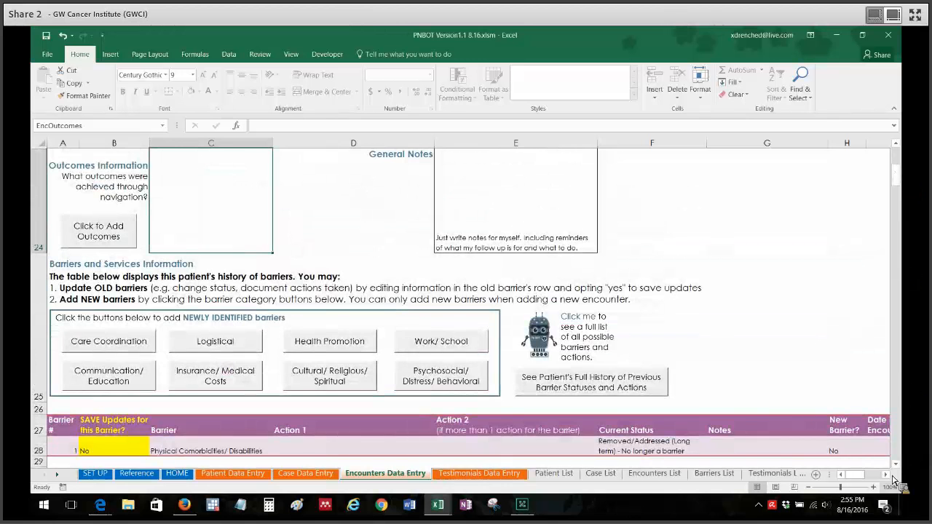
{"action": "scroll", "coordinate": [902, 472], "scroll_direction": "down", "scroll_amount": 2}
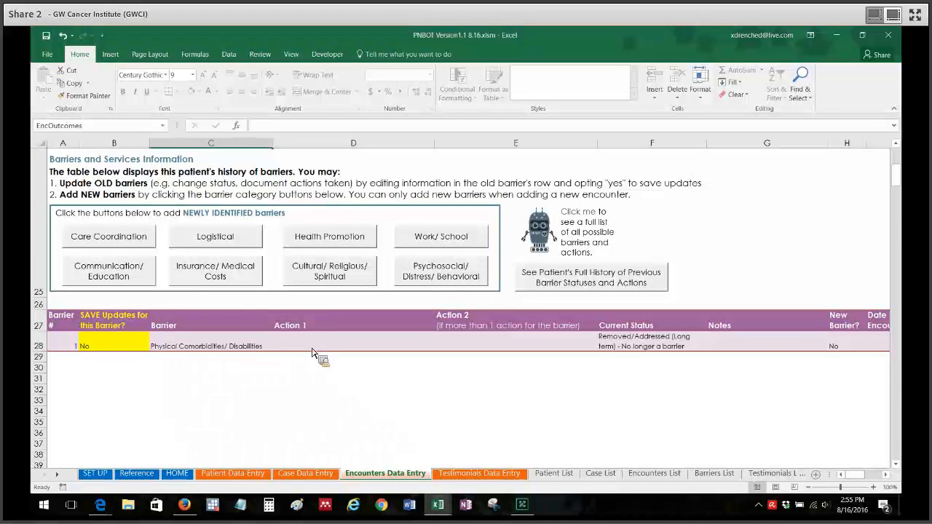
- Examine the encounter form from its header down to the existing row in the barrier history table
{"action": "left_click", "coordinate": [251, 390]}
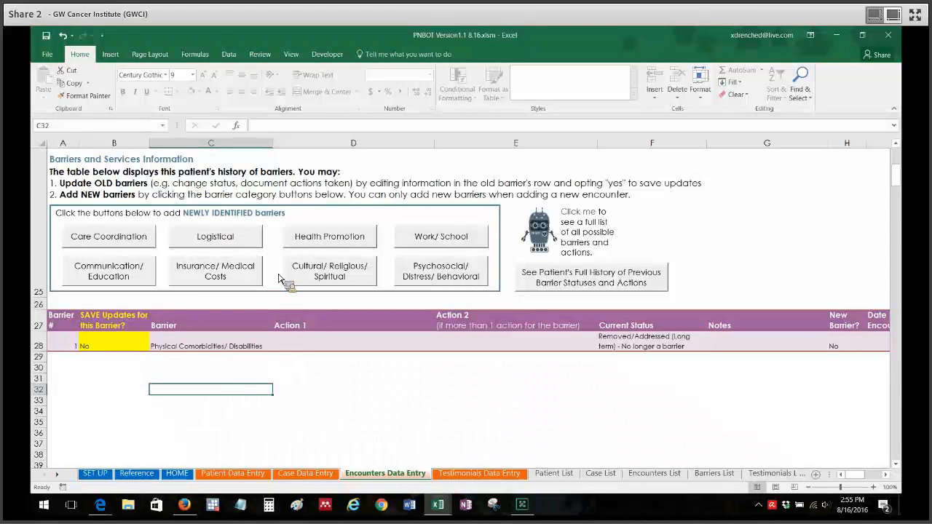
{"action": "mouse_move", "coordinate": [897, 181]}
{"action": "left_mouse_down"}
{"action": "mouse_move", "coordinate": [903, 158]}
{"action": "mouse_move", "coordinate": [905, 182]}
{"action": "left_mouse_up"}
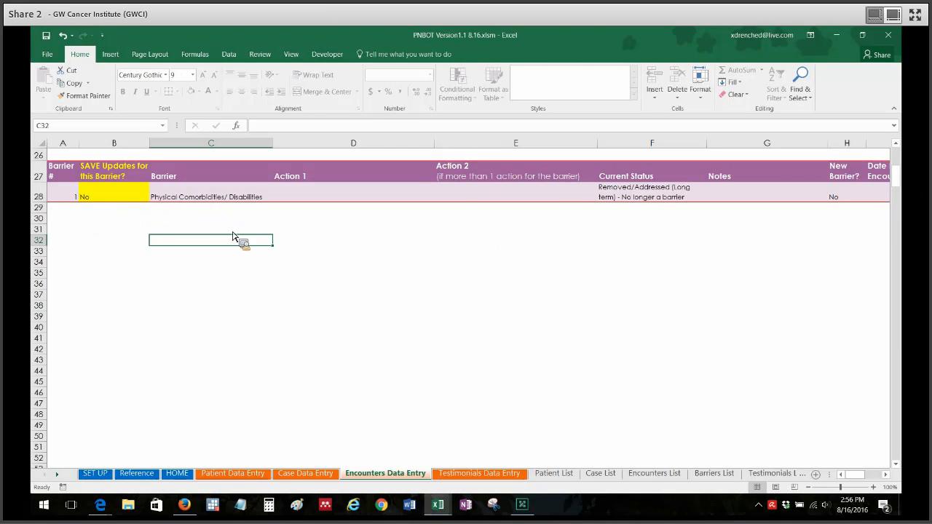
{"action": "scroll", "coordinate": [874, 171], "scroll_direction": "up", "scroll_amount": 4}
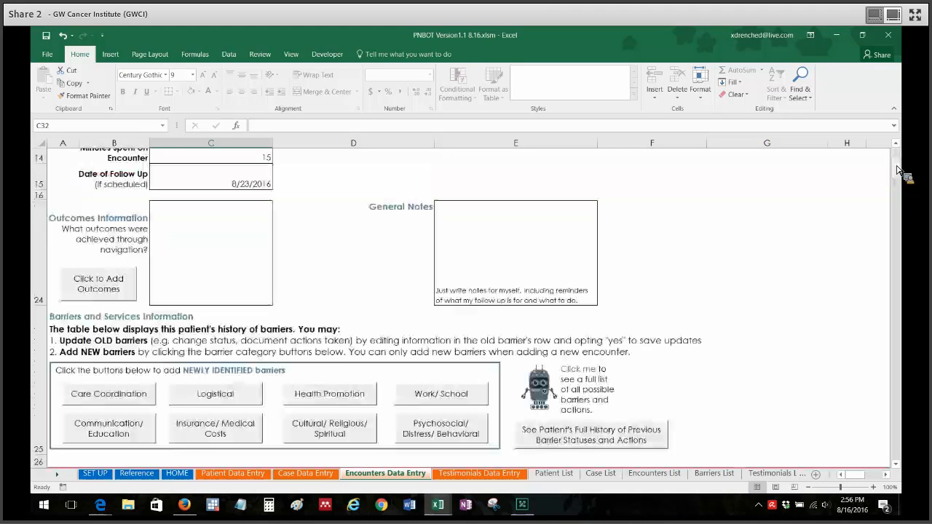
{"action": "scroll", "coordinate": [904, 161], "scroll_direction": "up", "scroll_amount": 5}
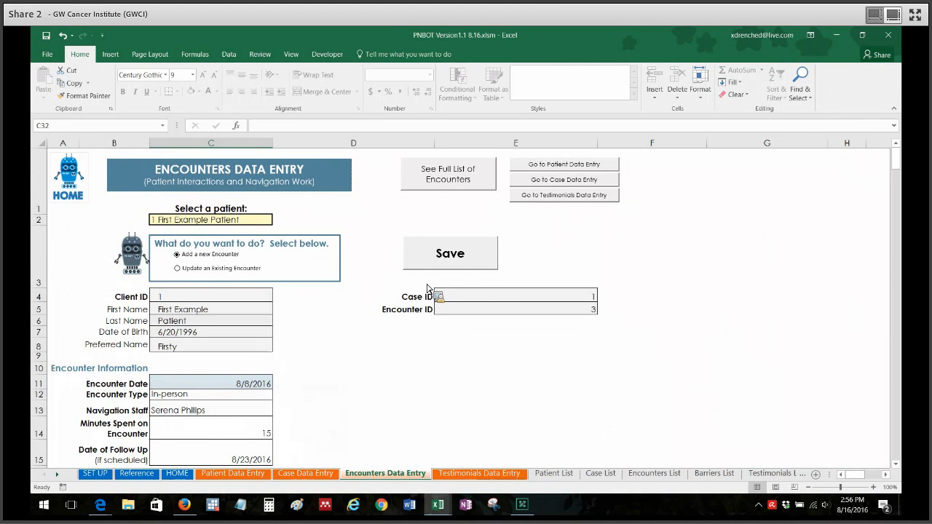
{"action": "scroll", "coordinate": [903, 169], "scroll_direction": "down", "scroll_amount": 4}
{"action": "left_click_drag", "start_coordinate": [903, 168], "coordinate": [901, 180]}
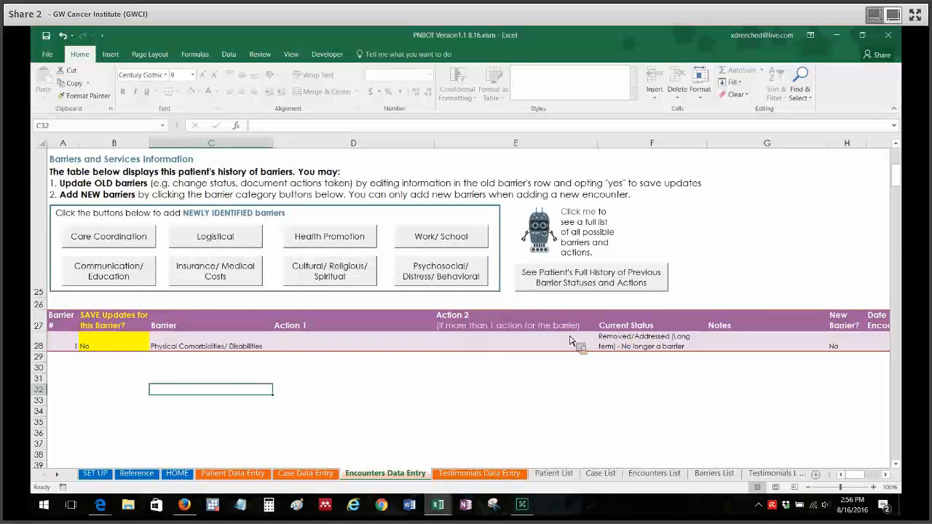
{"action": "left_click", "coordinate": [135, 359]}
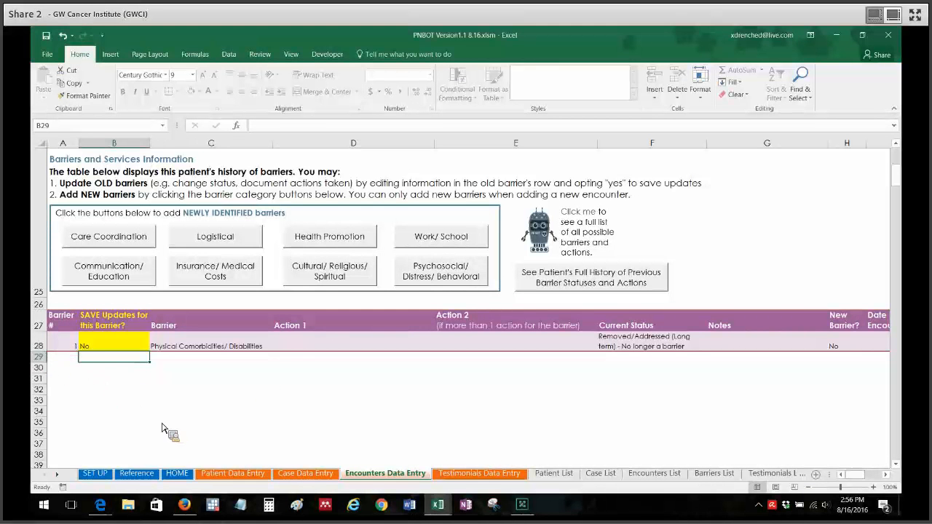
{"action": "left_click", "coordinate": [64, 359]}
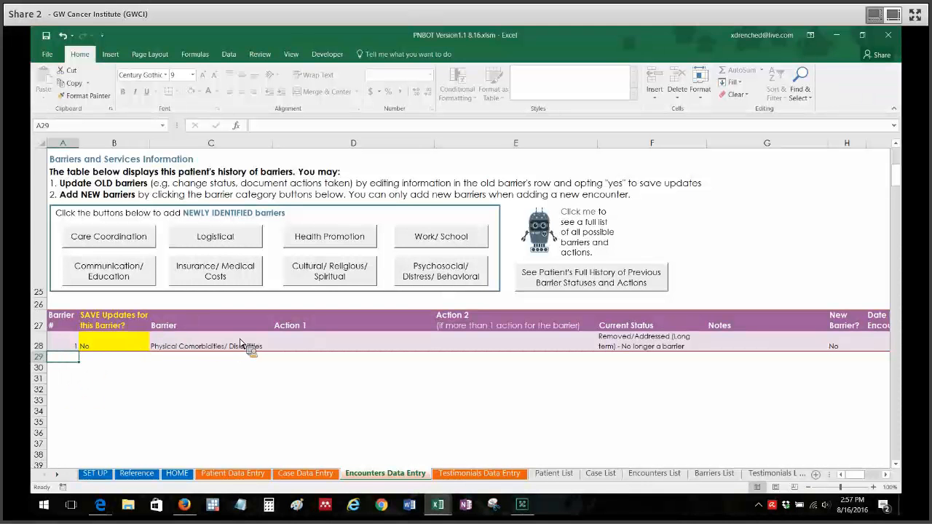
- Set Action 1 of the Physical Comorbidities/ Disabilities barrier to Connect Patient with Occupational or Physical Therapy Professionals
{"action": "left_click", "coordinate": [384, 344]}
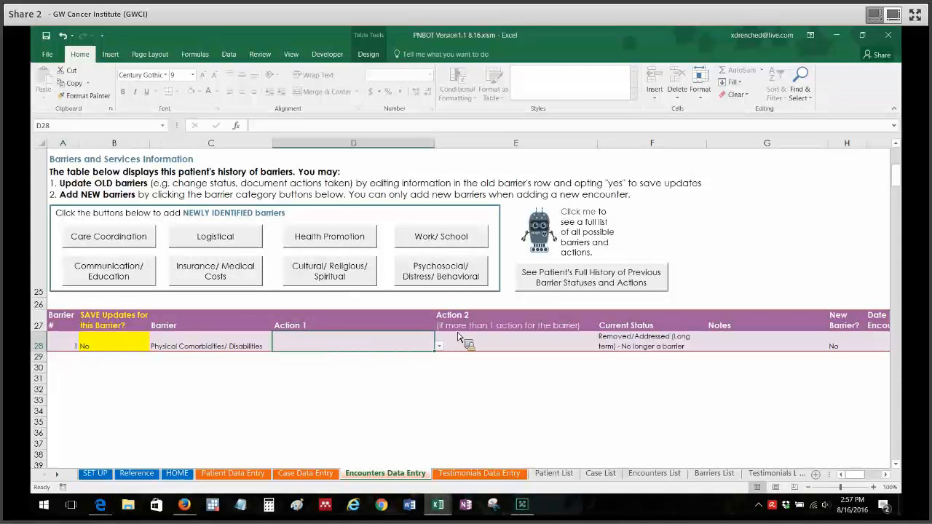
{"action": "left_click", "coordinate": [496, 336]}
{"action": "left_click", "coordinate": [400, 352]}
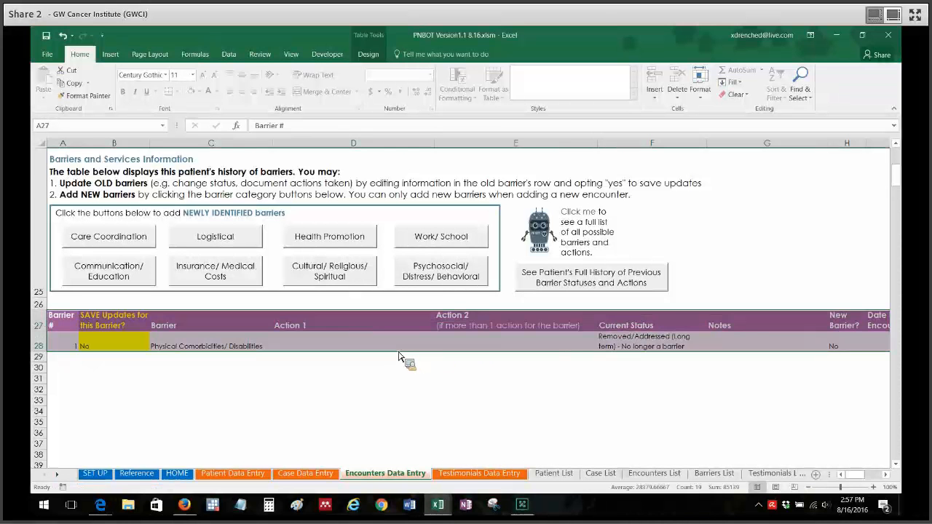
{"action": "left_click", "coordinate": [398, 351]}
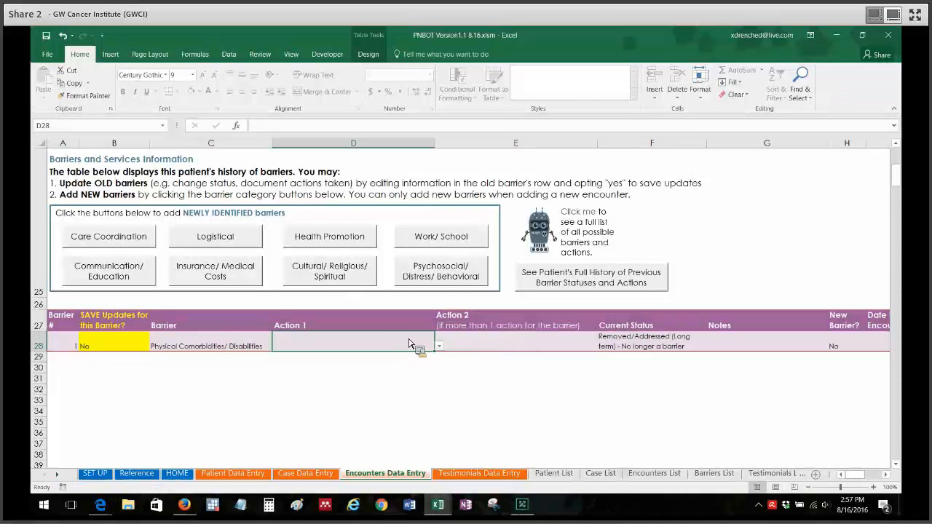
{"action": "left_click", "coordinate": [409, 341]}
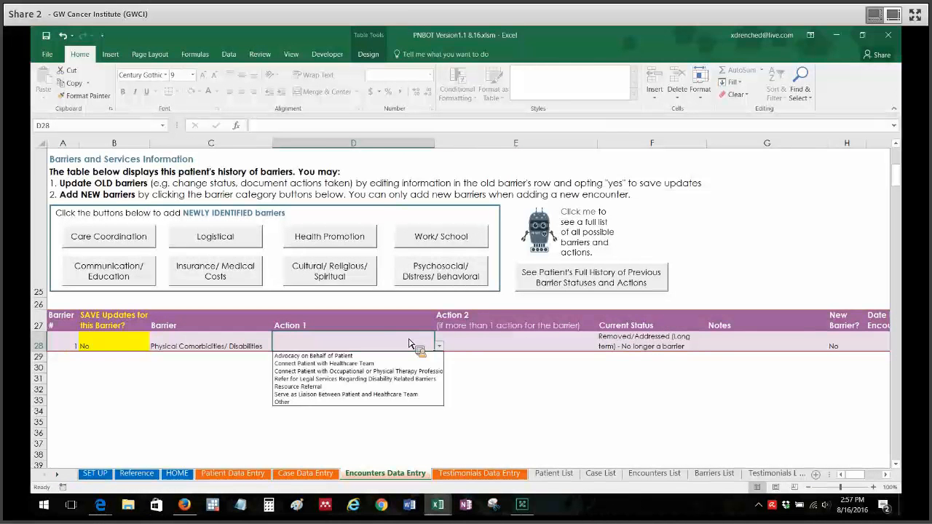
{"action": "left_click", "coordinate": [409, 343]}
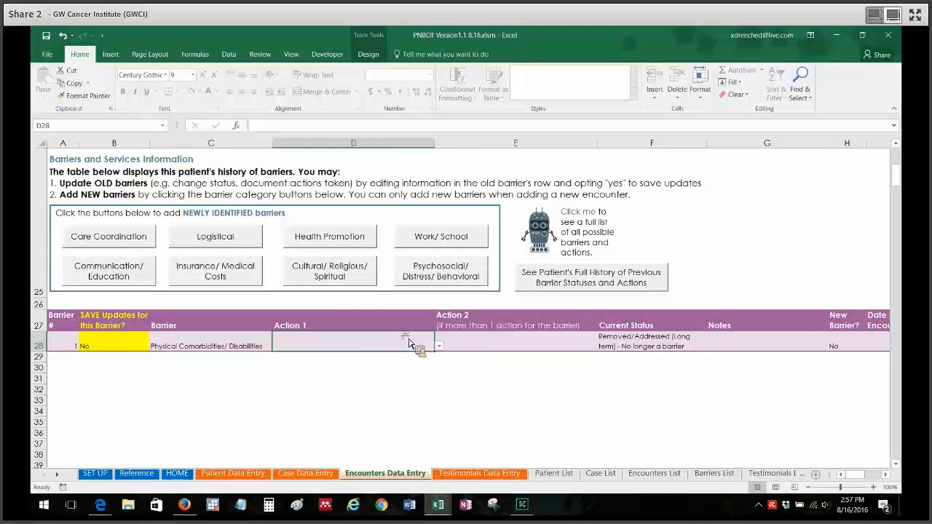
{"action": "left_click", "coordinate": [498, 345]}
{"action": "left_click", "coordinate": [500, 350]}
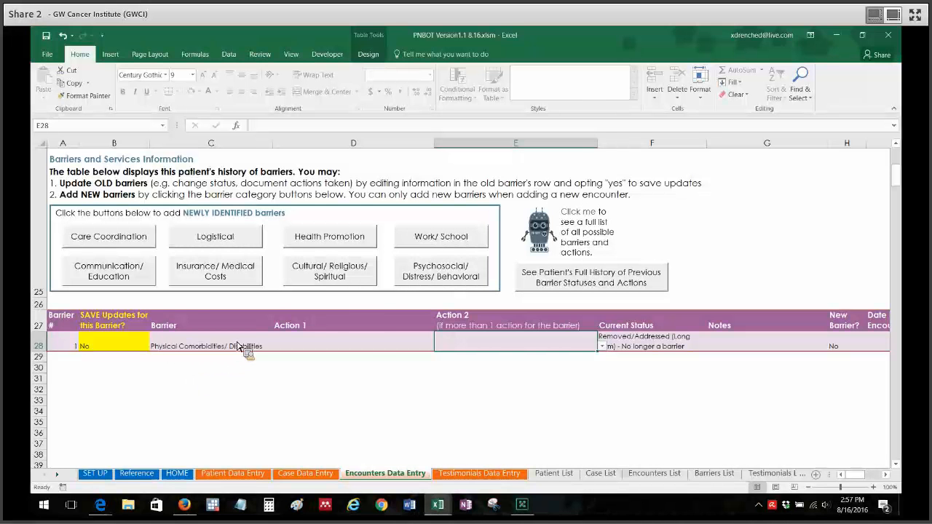
{"action": "left_click", "coordinate": [371, 344]}
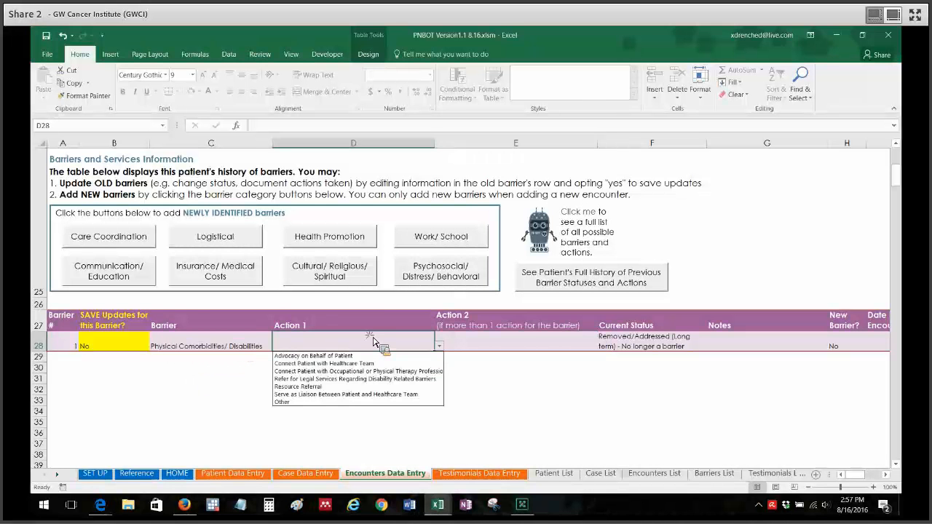
{"action": "left_click", "coordinate": [425, 371]}
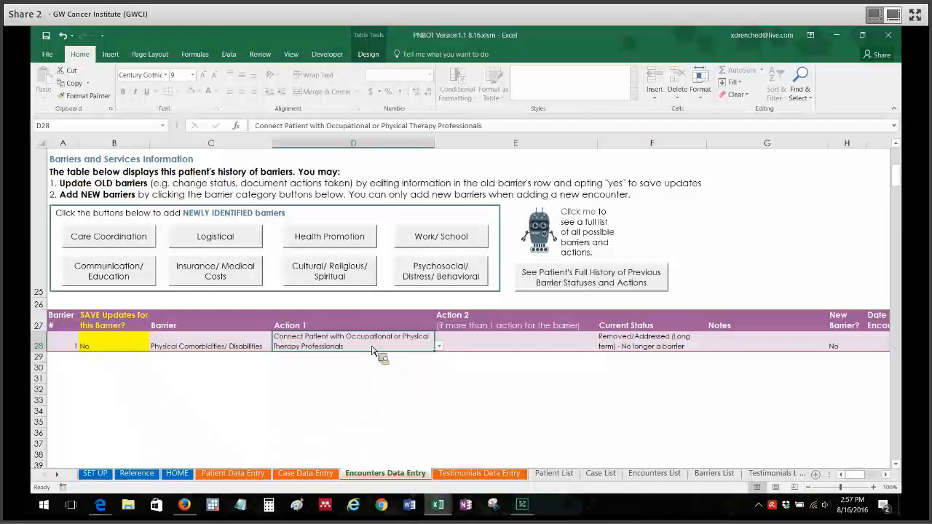
- Set Action 2 of the Physical Comorbidities/ Disabilities barrier to Resource Referral
{"action": "left_click", "coordinate": [501, 348]}
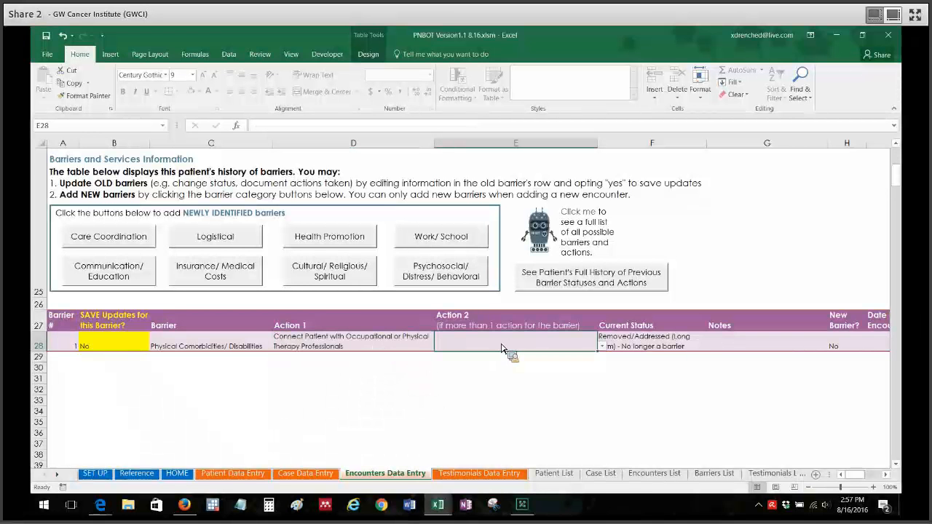
{"action": "left_click", "coordinate": [500, 386]}
{"action": "left_click", "coordinate": [353, 378]}
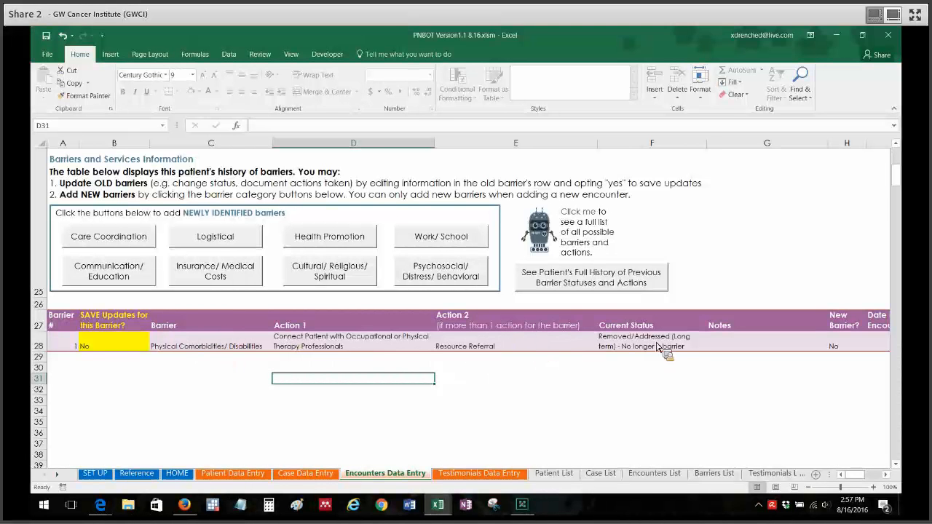
- Switch the barrier's Current Status through Not Improved, Improved and Removed/Addressed (Short term), ending on Removed/Addressed (Long term) - No longer a barrier
{"action": "left_click", "coordinate": [688, 348]}
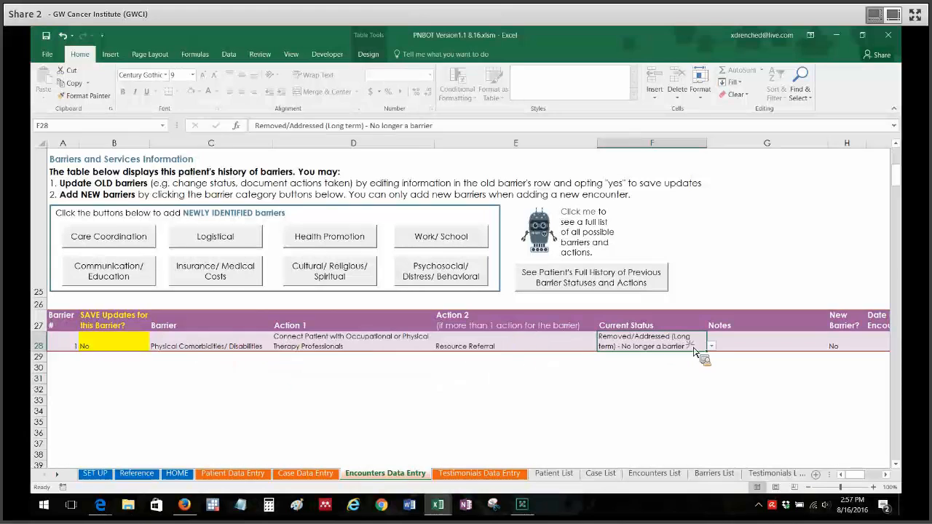
{"action": "key", "text": "alt+Down"}
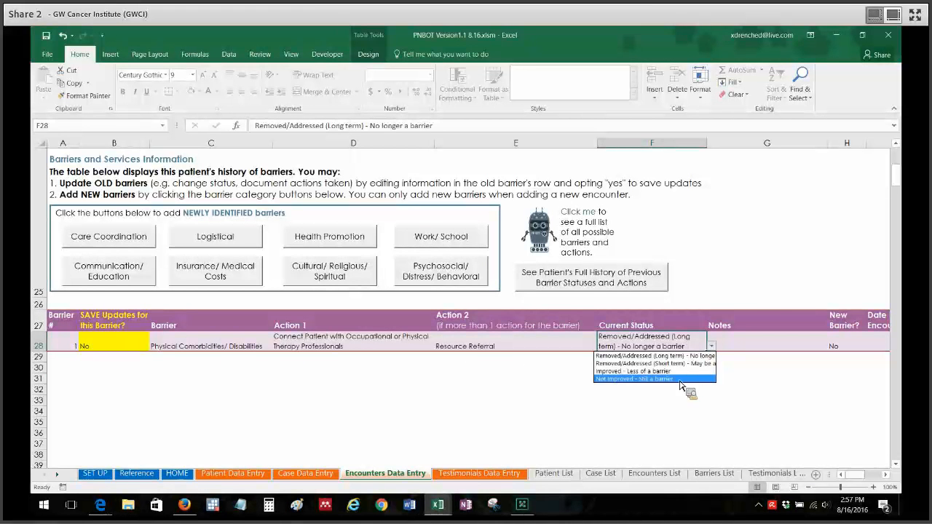
{"action": "left_click", "coordinate": [680, 379]}
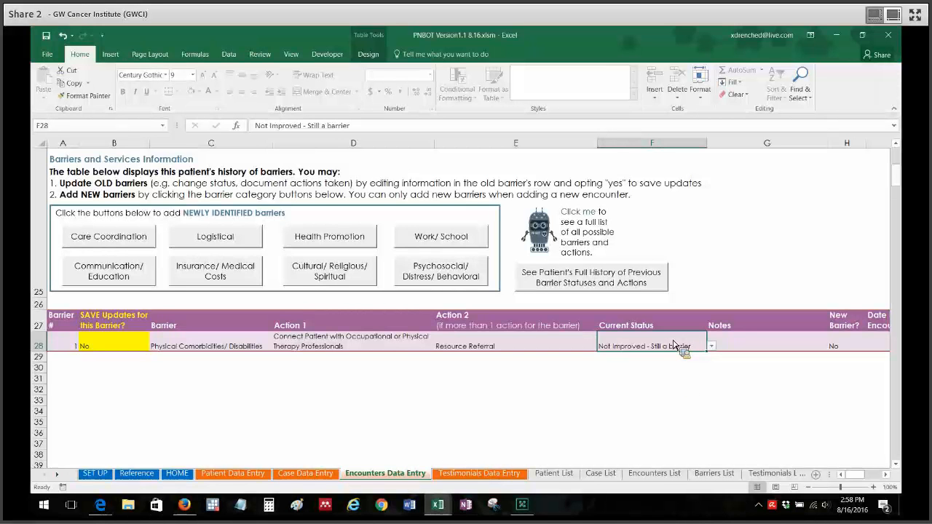
{"action": "key", "text": "alt+Down"}
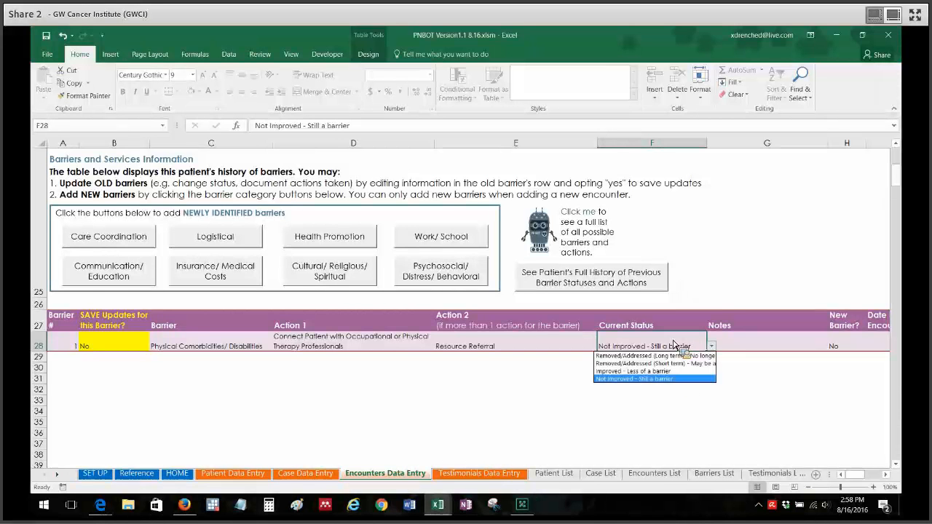
{"action": "left_click", "coordinate": [668, 372]}
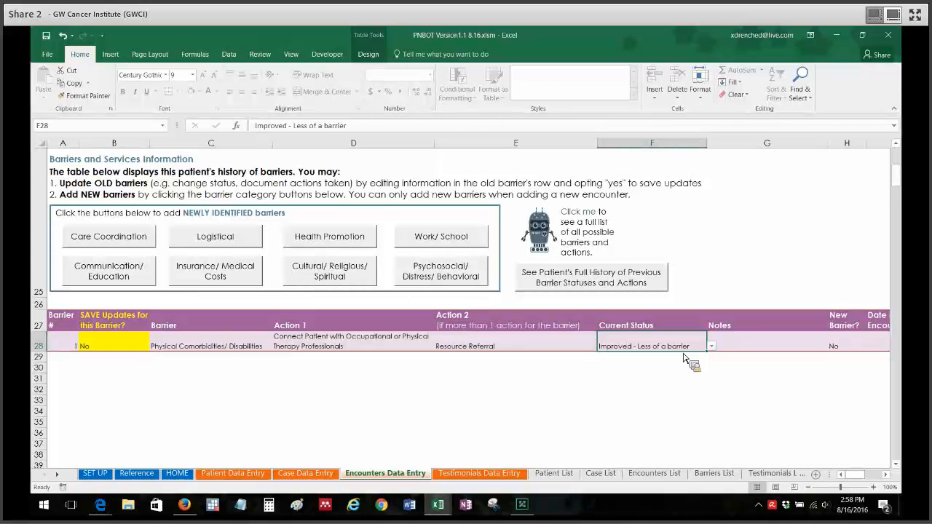
{"action": "left_click", "coordinate": [712, 347]}
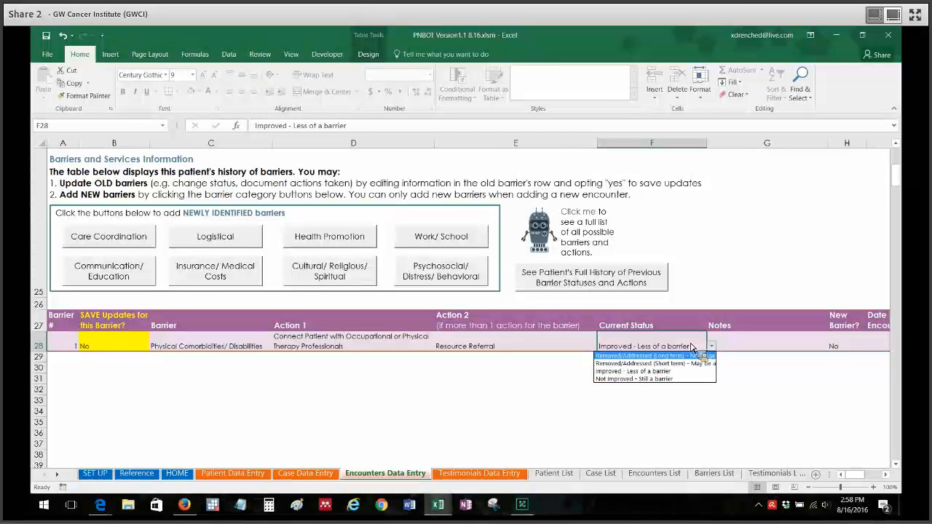
{"action": "left_click", "coordinate": [691, 364]}
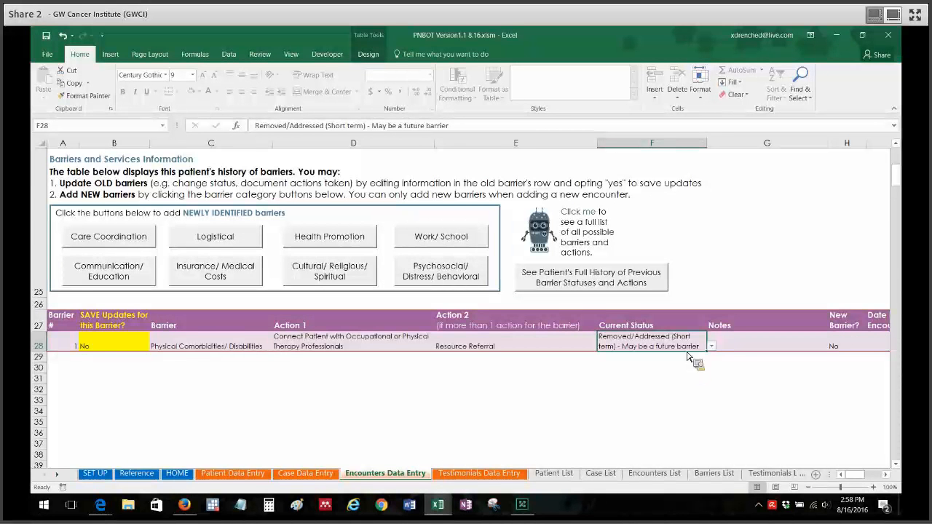
{"action": "left_click", "coordinate": [711, 346]}
{"action": "left_click", "coordinate": [669, 356]}
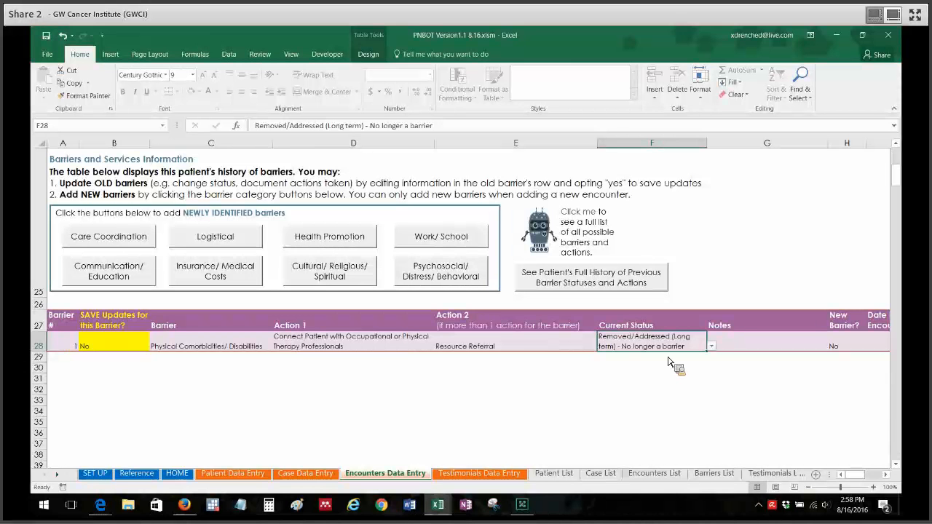
- Enter "Notes specific to this barrier" in the Notes cell of the Physical Comorbidities/ Disabilities row
{"action": "left_click", "coordinate": [755, 348]}
{"action": "type", "text": "Notes specific to"}
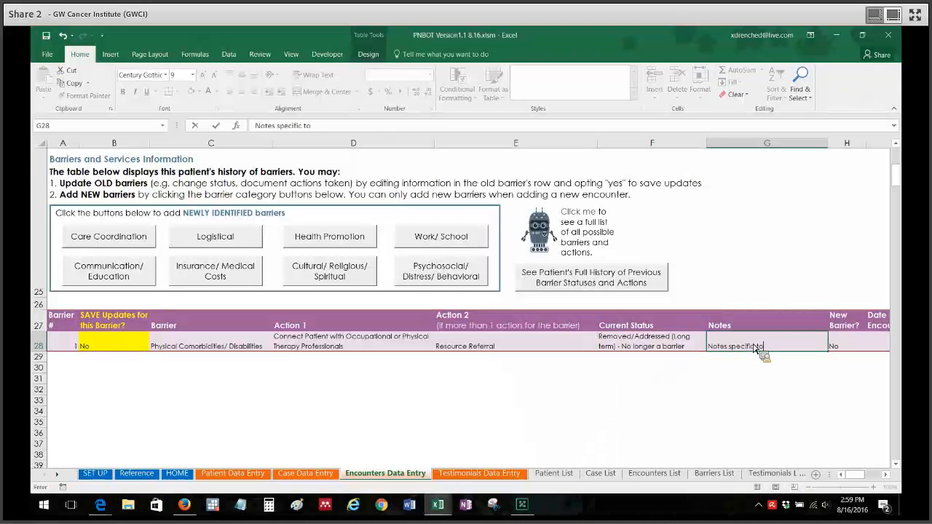
{"action": "type", "text": " this barrier"}
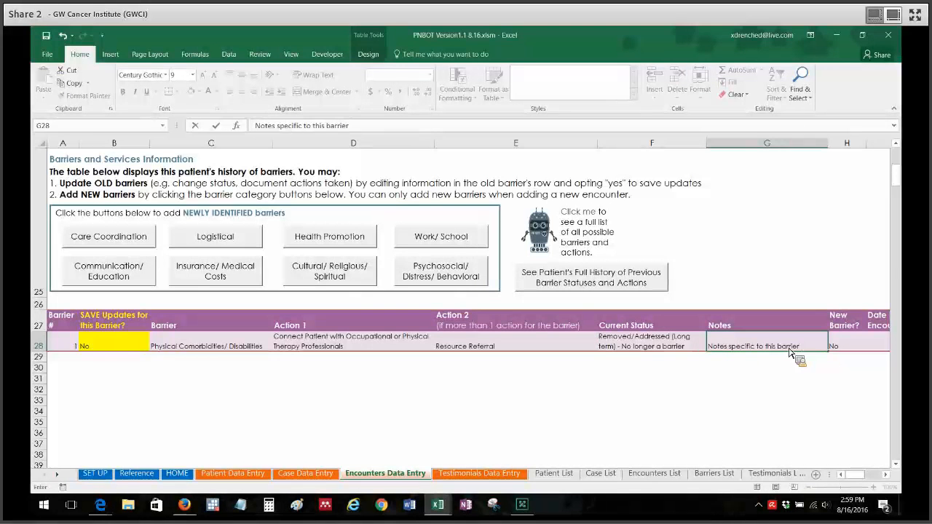
{"action": "left_click", "coordinate": [849, 349]}
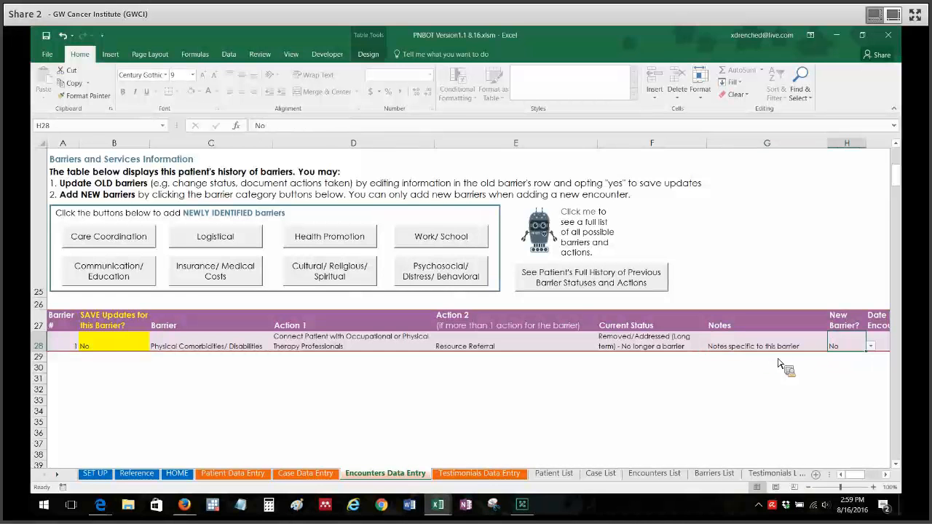
- Review the barrier row's New Barrier?, Date First Encountered, Date Last Updated and Category of Barrier columns, along with its edited entries
{"action": "left_click", "coordinate": [886, 475]}
{"action": "left_click", "coordinate": [887, 474]}
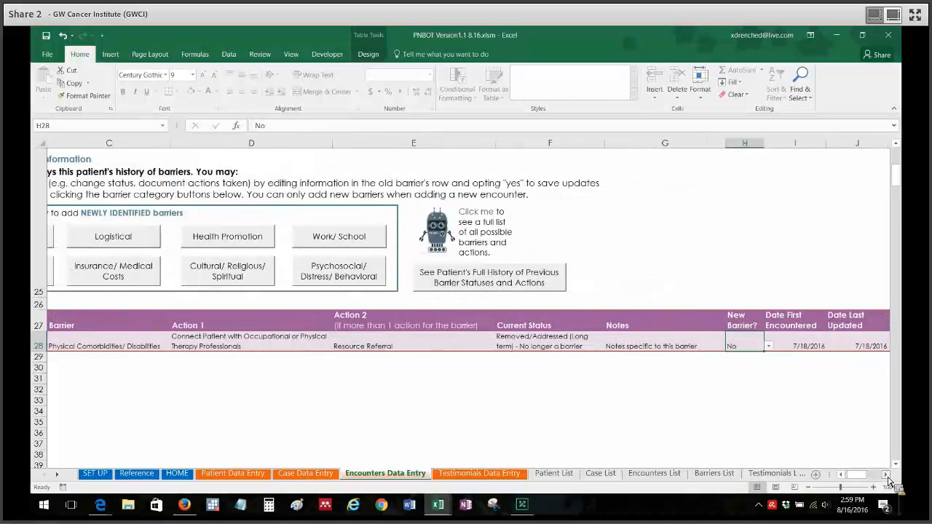
{"action": "left_click", "coordinate": [887, 475]}
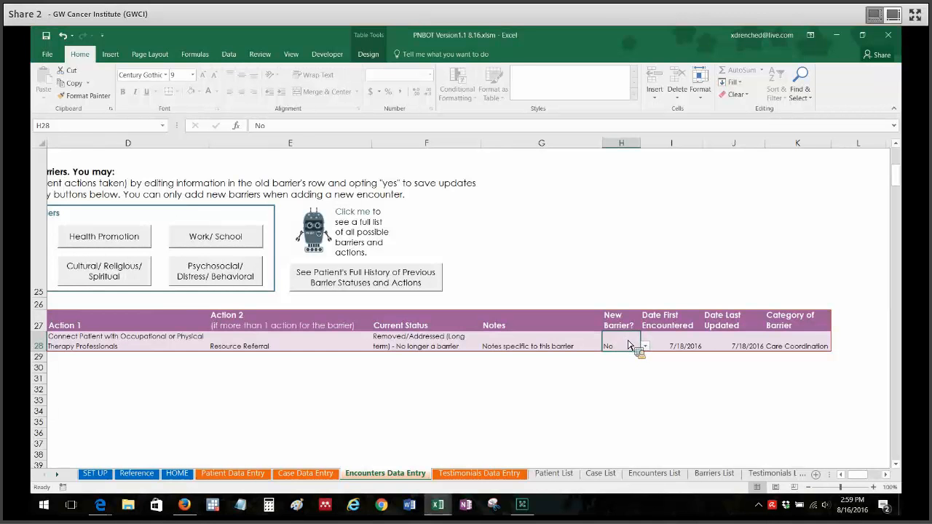
{"action": "left_click", "coordinate": [579, 346]}
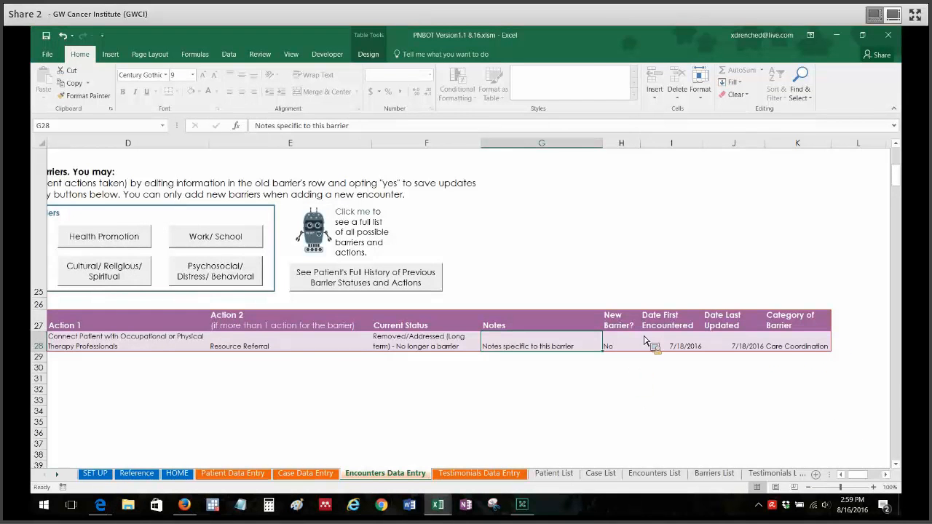
{"action": "left_click_drag", "start_coordinate": [862, 475], "coordinate": [835, 482]}
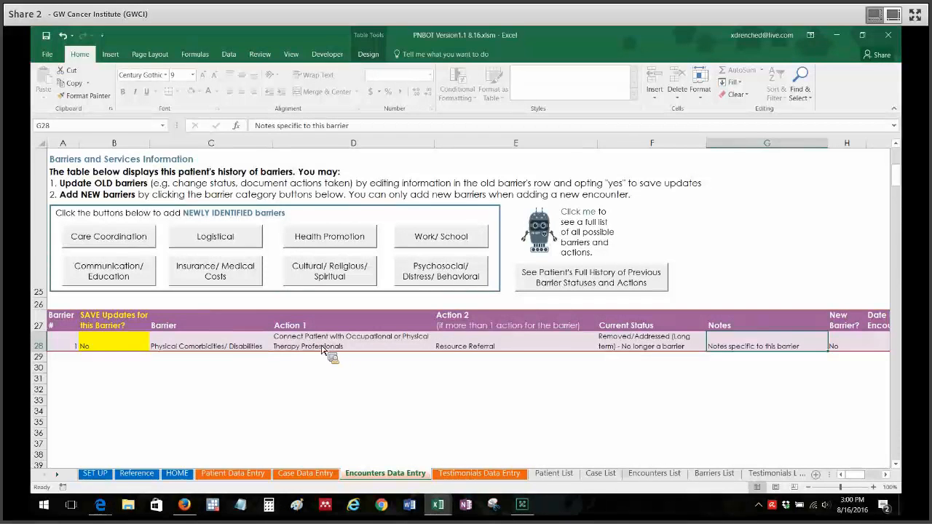
{"action": "left_click", "coordinate": [639, 348]}
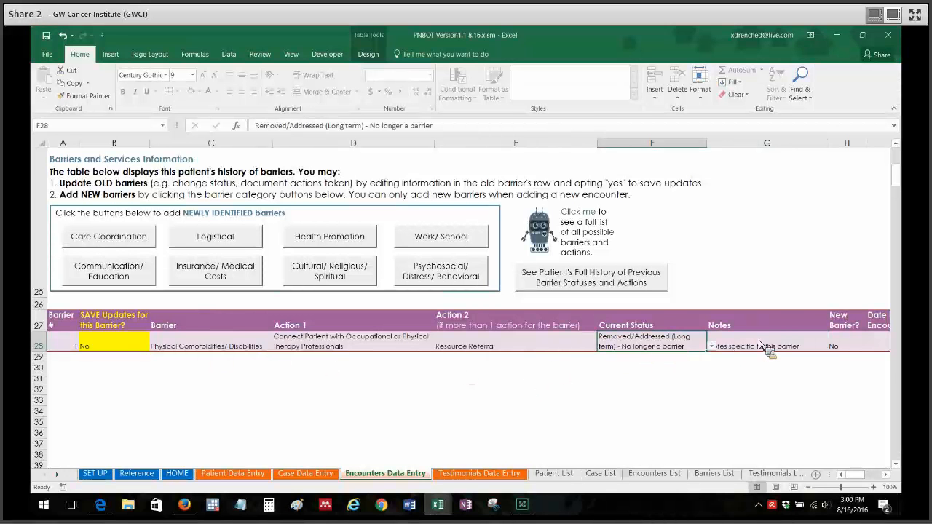
{"action": "left_click", "coordinate": [516, 378]}
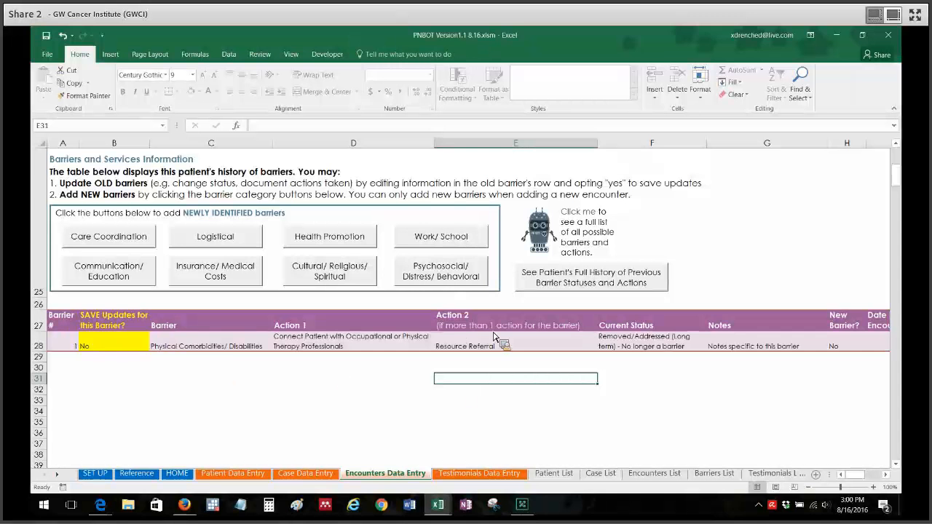
- Try the Yes and No choices for saving updates to the Physical Comorbidities/ Disabilities barrier, ending on No
{"action": "left_click", "coordinate": [120, 347]}
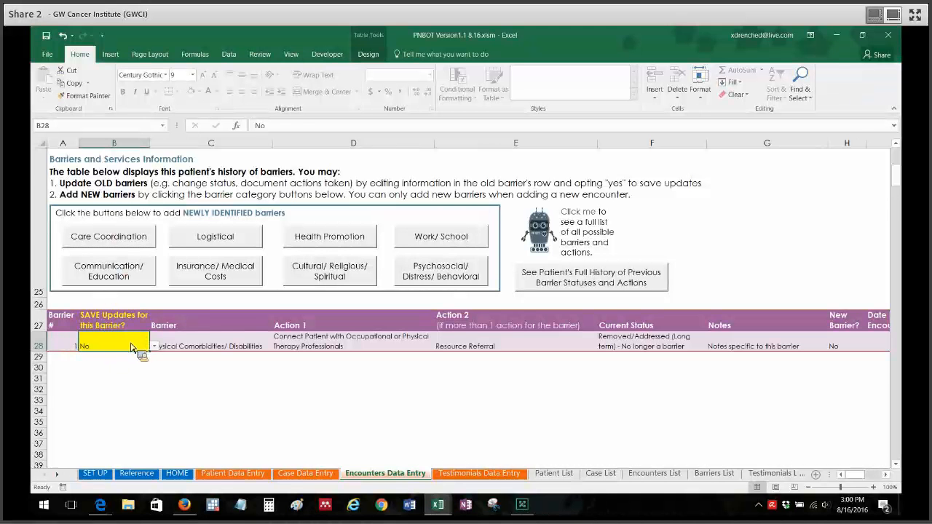
{"action": "left_click", "coordinate": [131, 347]}
{"action": "left_click", "coordinate": [124, 355]}
{"action": "left_click", "coordinate": [153, 346]}
{"action": "left_click", "coordinate": [127, 366]}
{"action": "left_click", "coordinate": [291, 412]}
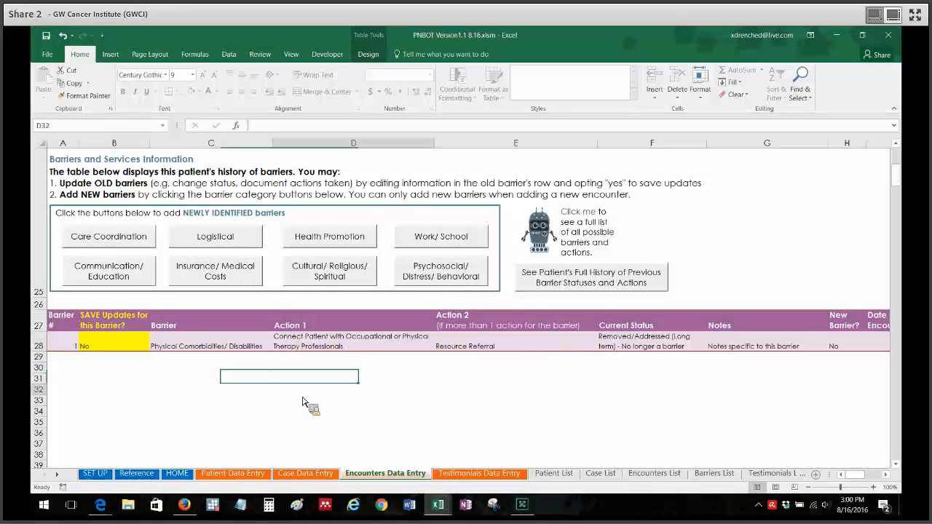
- Set "SAVE Updates for this Barrier?" to Yes in the Physical Comorbidities/ Disabilities row
{"action": "scroll", "coordinate": [900, 167], "scroll_direction": "up", "scroll_amount": 7}
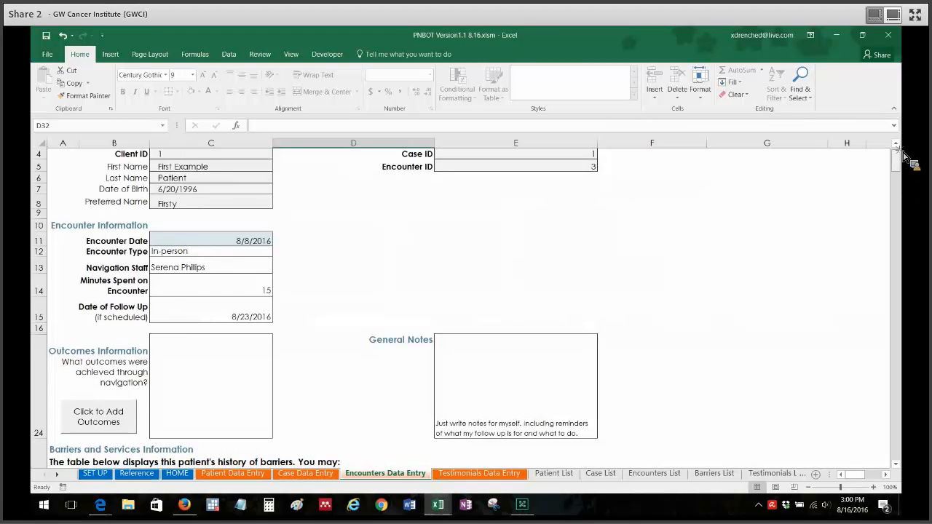
{"action": "scroll", "coordinate": [903, 156], "scroll_direction": "up", "scroll_amount": 1}
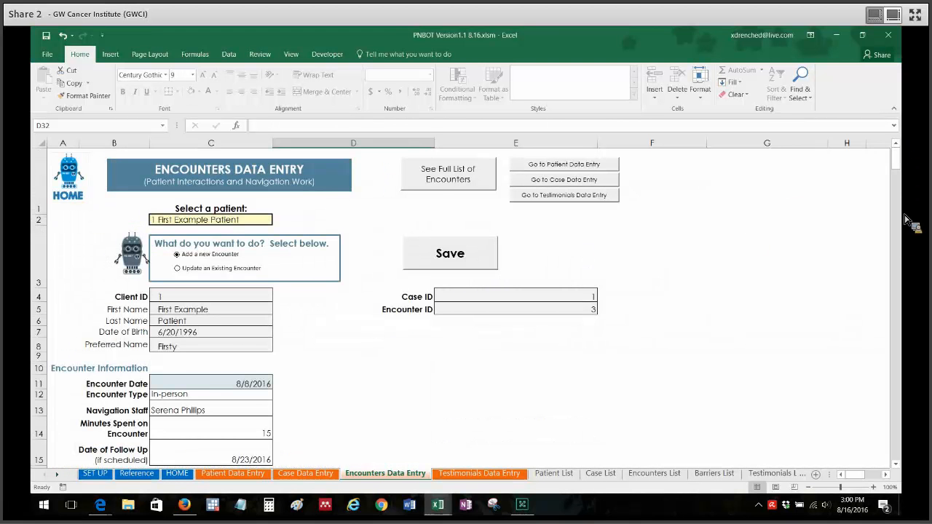
{"action": "scroll", "coordinate": [901, 277], "scroll_direction": "down", "scroll_amount": 8}
{"action": "scroll", "coordinate": [901, 276], "scroll_direction": "down", "scroll_amount": 1}
{"action": "scroll", "coordinate": [904, 263], "scroll_direction": "up", "scroll_amount": 4}
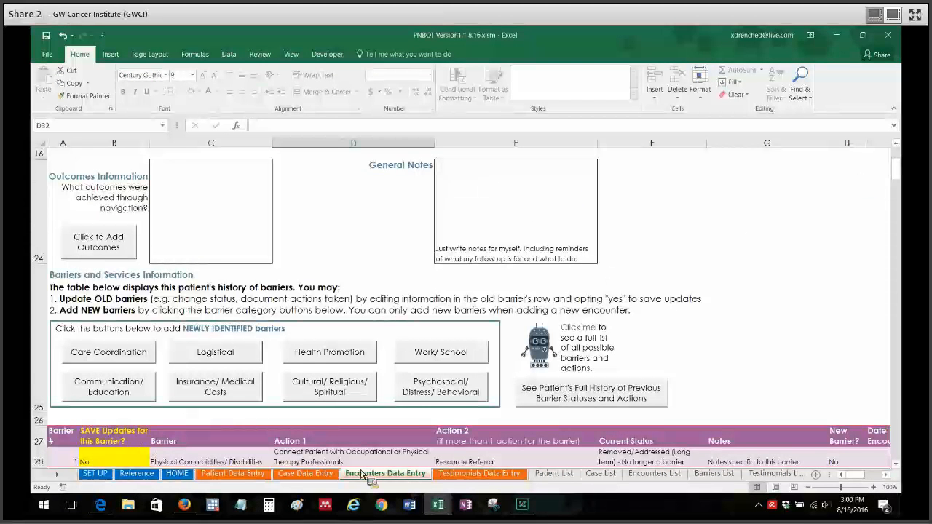
{"action": "scroll", "coordinate": [904, 472], "scroll_direction": "down", "scroll_amount": 3}
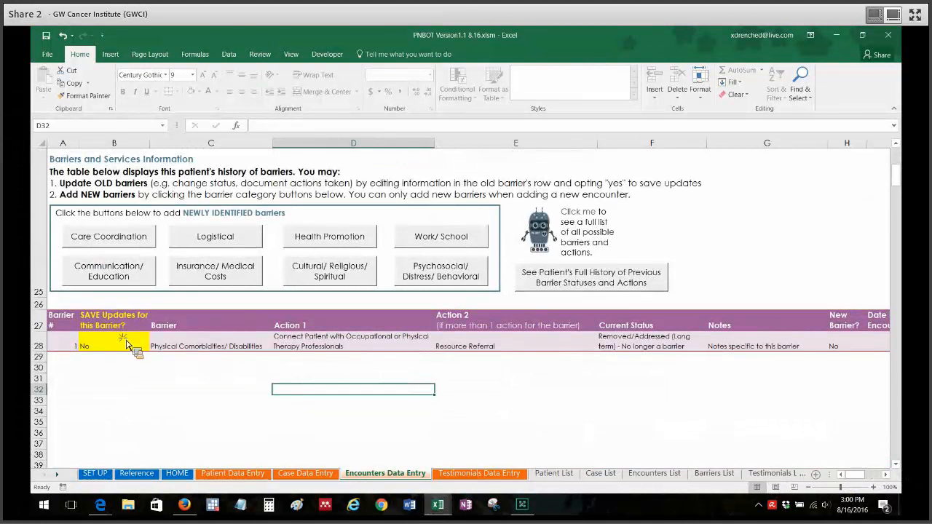
{"action": "left_click", "coordinate": [120, 347]}
{"action": "key", "text": "alt+Down"}
{"action": "left_click", "coordinate": [113, 355]}
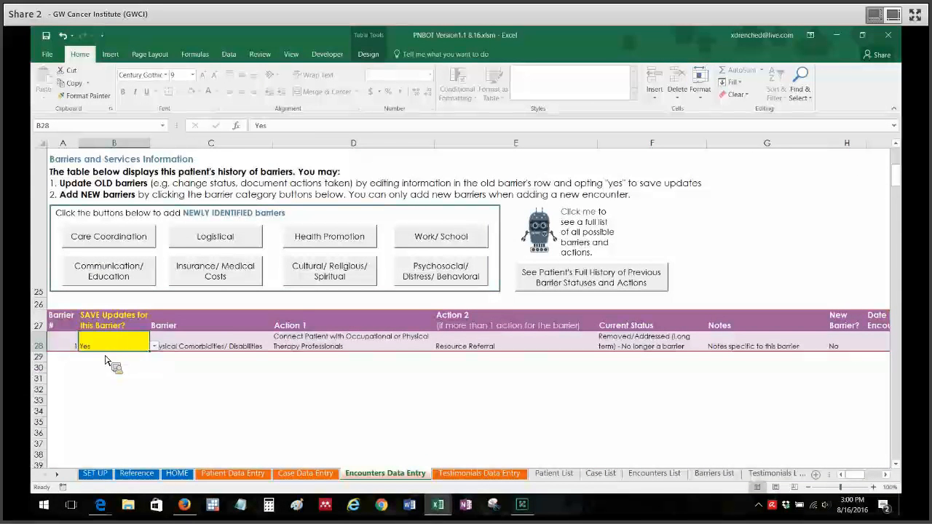
{"action": "left_click", "coordinate": [237, 353]}
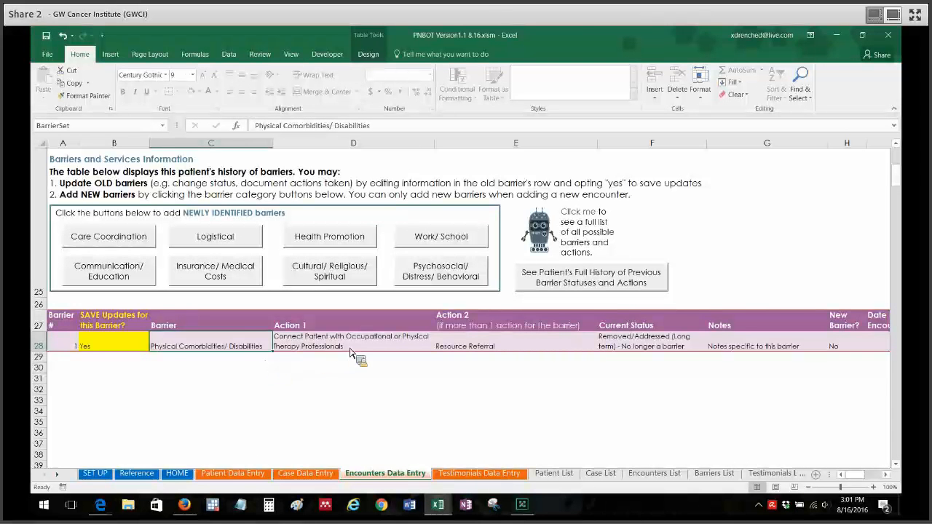
- Switch the save-updates setting of the Physical Comorbidities/ Disabilities barrier back to No
{"action": "left_click", "coordinate": [116, 346]}
{"action": "key", "text": "alt+Down"}
{"action": "key", "text": "Down"}
{"action": "left_click", "coordinate": [113, 363]}
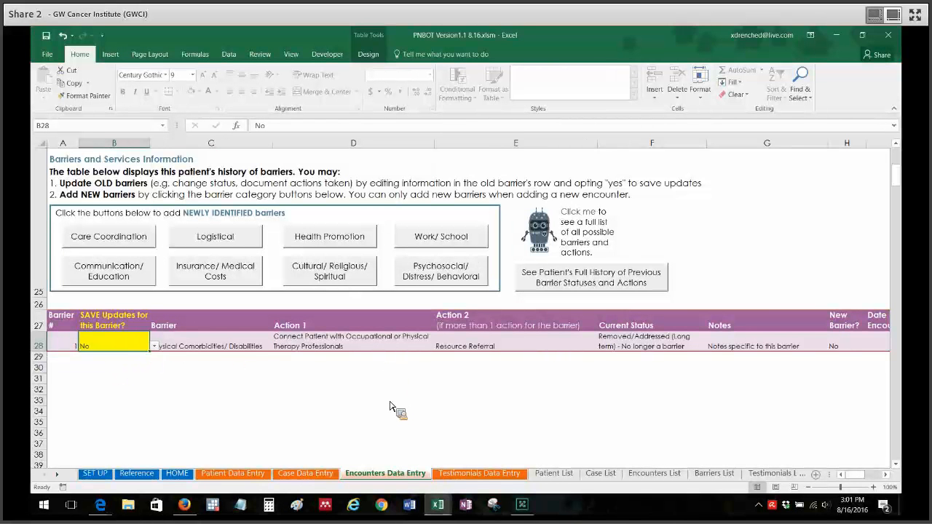
- Opt to save the updates for the Physical Comorbidities/ Disabilities barrier by setting its save option to Yes
{"action": "left_click", "coordinate": [153, 349]}
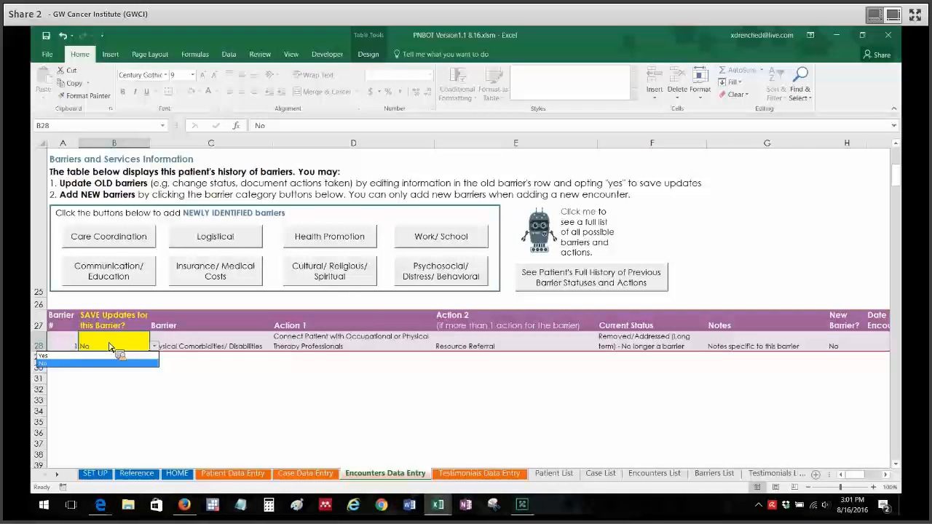
{"action": "left_click", "coordinate": [58, 356]}
{"action": "left_click", "coordinate": [255, 402]}
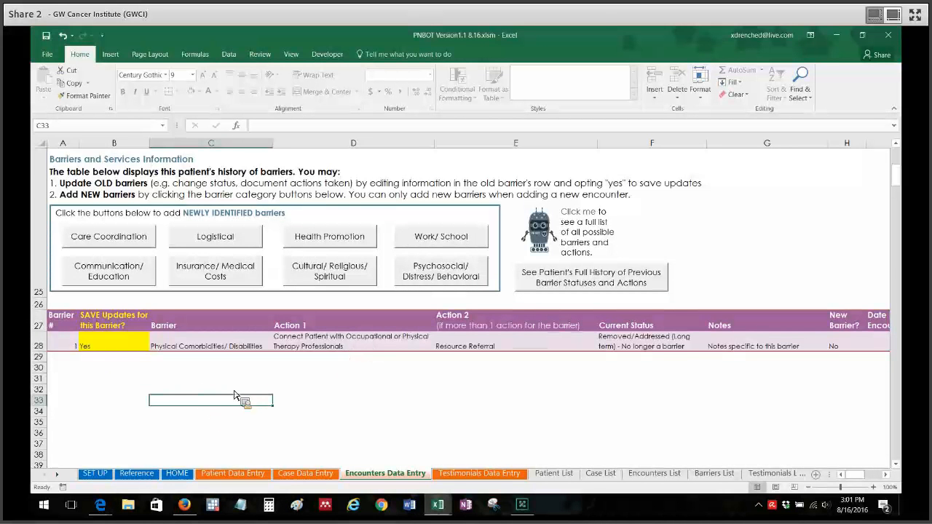
{"action": "left_click", "coordinate": [306, 392]}
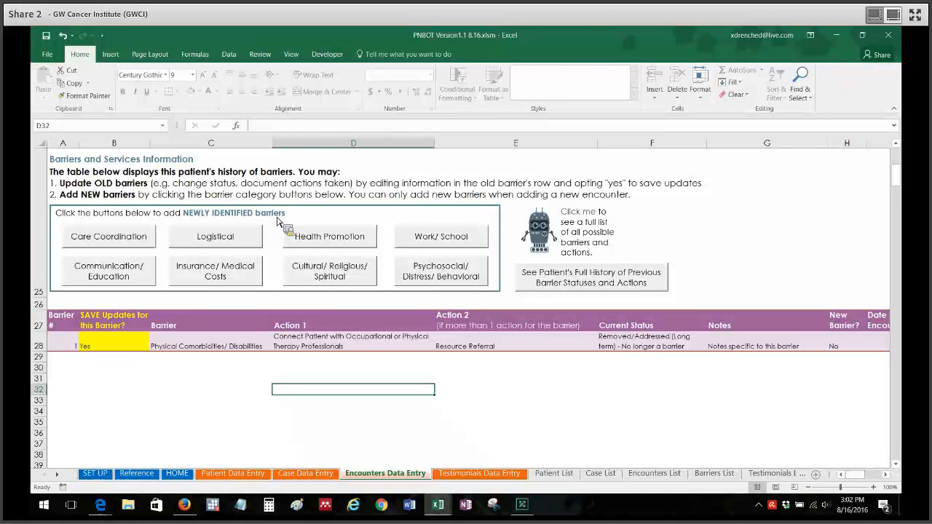
- Add Transportation and Utilities as newly identified Logistical barriers for this patient
{"action": "left_click", "coordinate": [234, 243]}
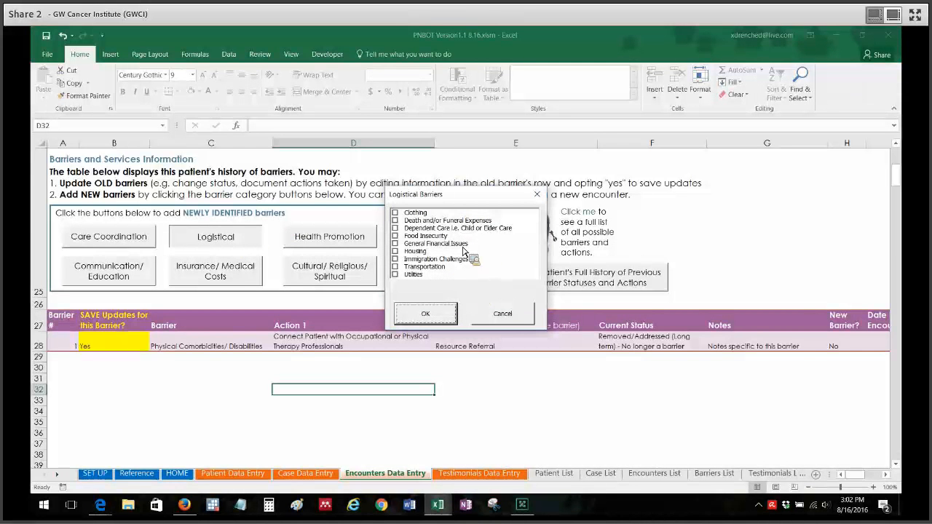
{"action": "left_click", "coordinate": [397, 267]}
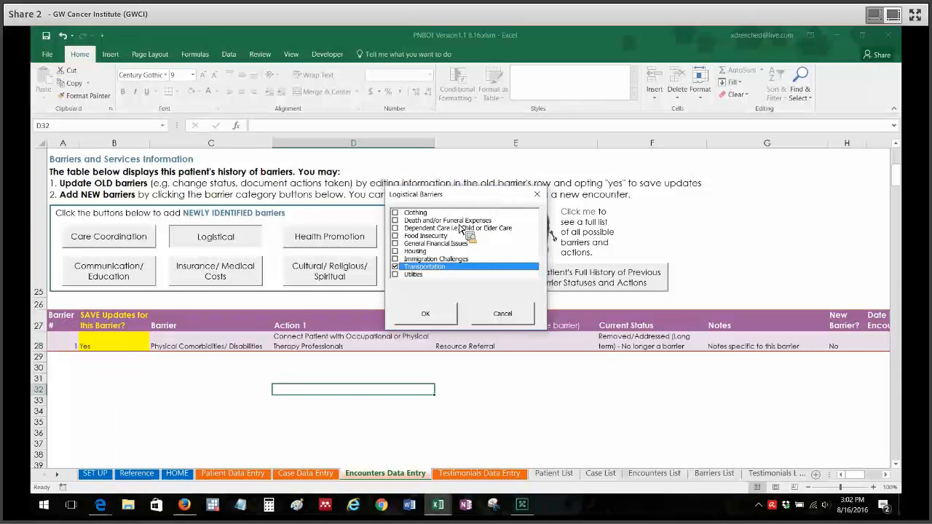
{"action": "left_click", "coordinate": [395, 274]}
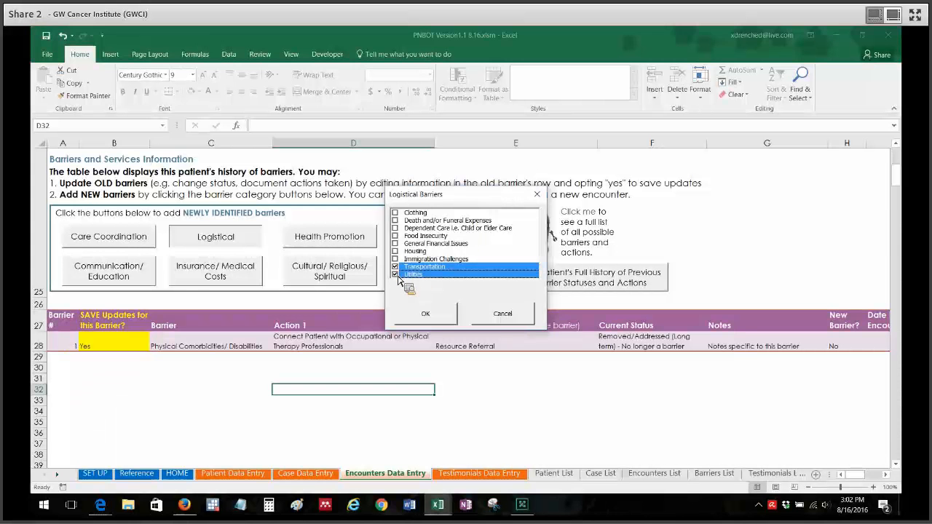
{"action": "left_click", "coordinate": [426, 314]}
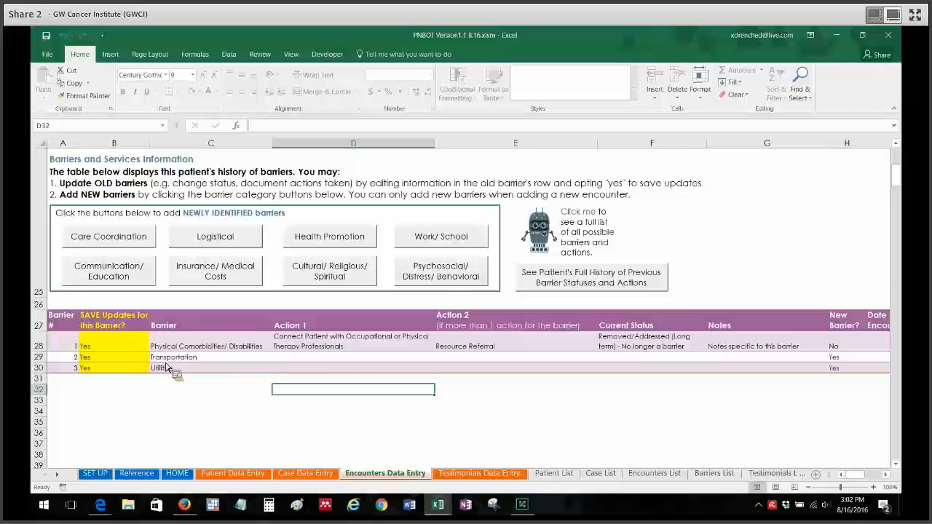
- Set the Transportation barrier's Action 1 to Cab/Uber/Other Rideshare Assistance and its Action 2 to Parking Assistance
{"action": "left_click", "coordinate": [328, 358]}
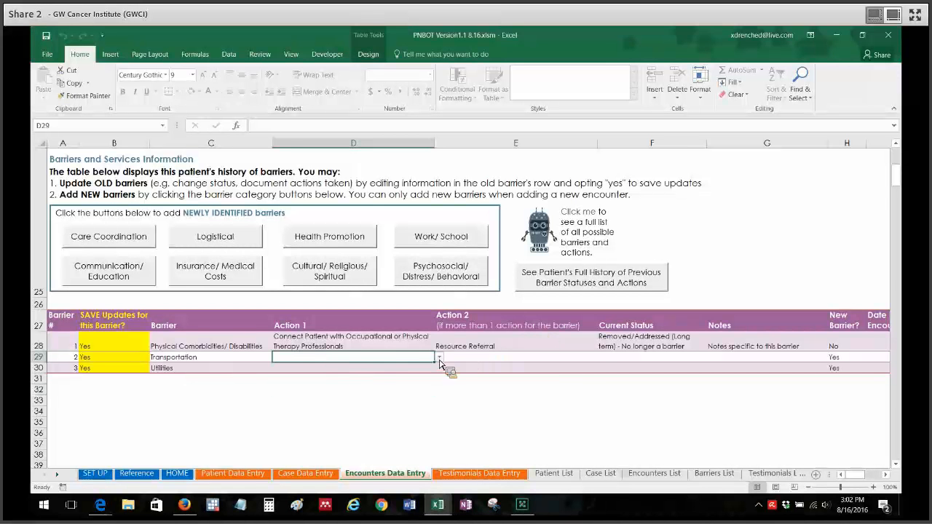
{"action": "left_click", "coordinate": [377, 372]}
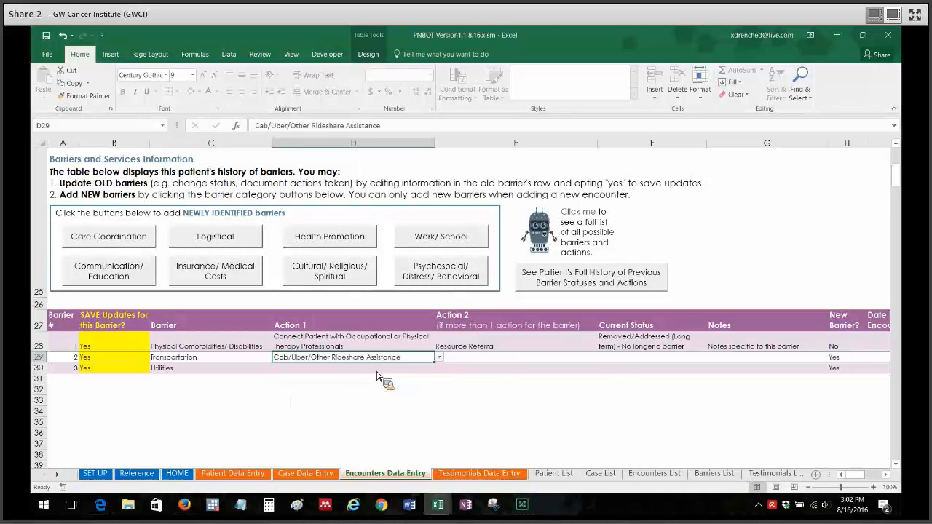
{"action": "left_click", "coordinate": [485, 360]}
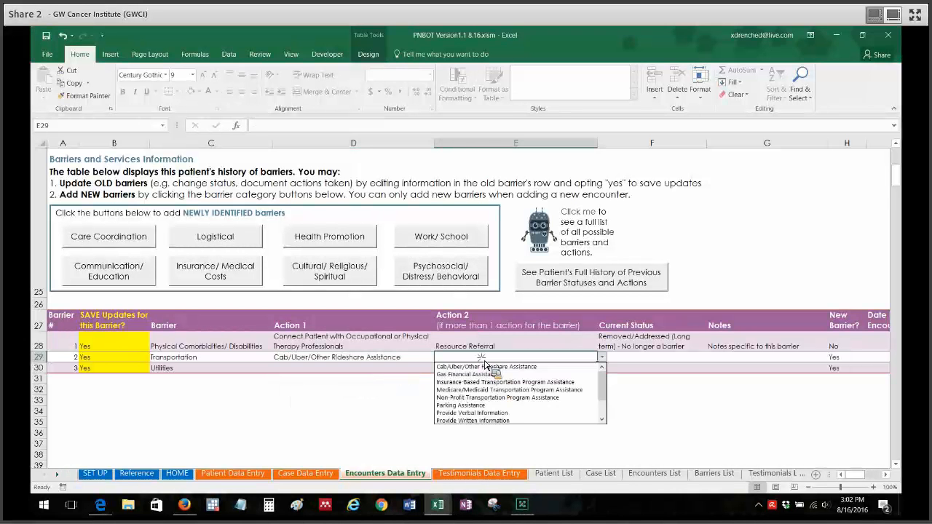
{"action": "left_click", "coordinate": [488, 407]}
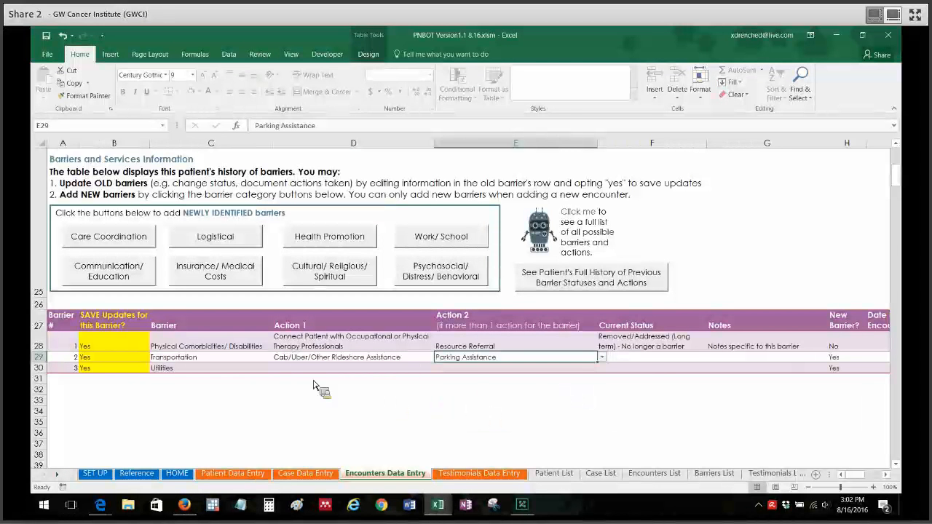
- Set the Transportation barrier's Current Status to "Improved - Less of a barrier" and enter the note "Application for parking assistance submitted today"
{"action": "left_click", "coordinate": [649, 360]}
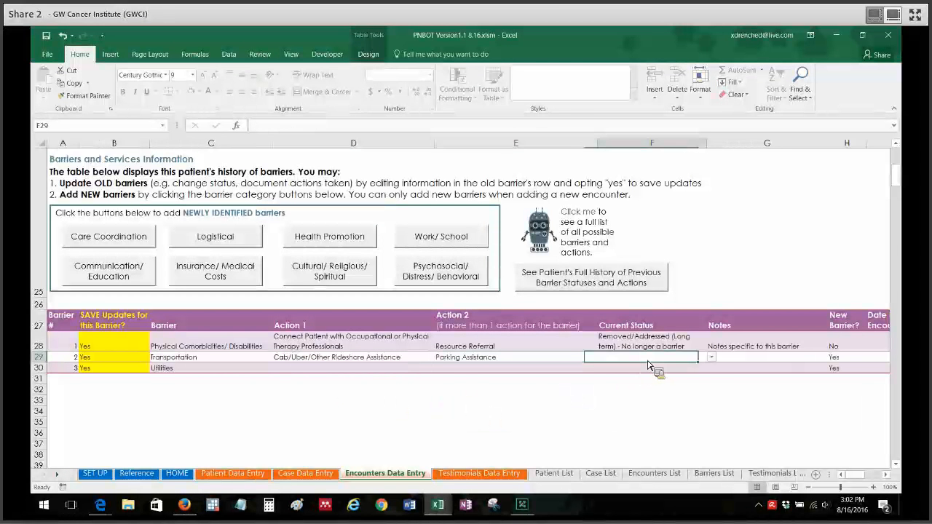
{"action": "key", "text": "alt+Down"}
{"action": "left_click", "coordinate": [647, 387]}
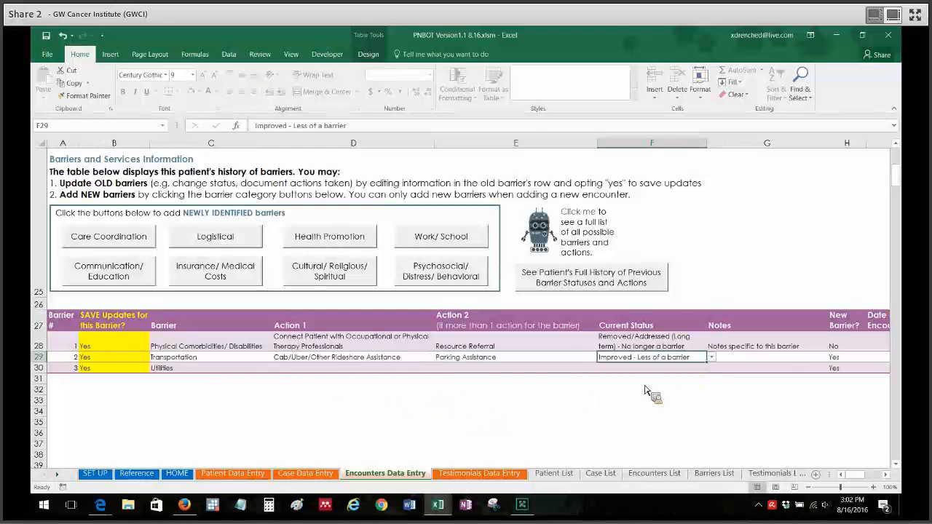
{"action": "left_click", "coordinate": [767, 362]}
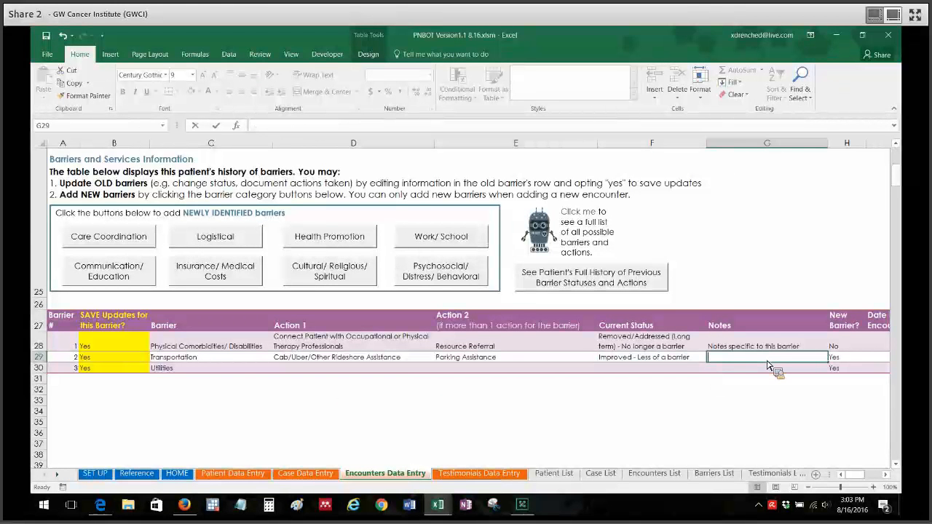
{"action": "type", "text": "Application for"}
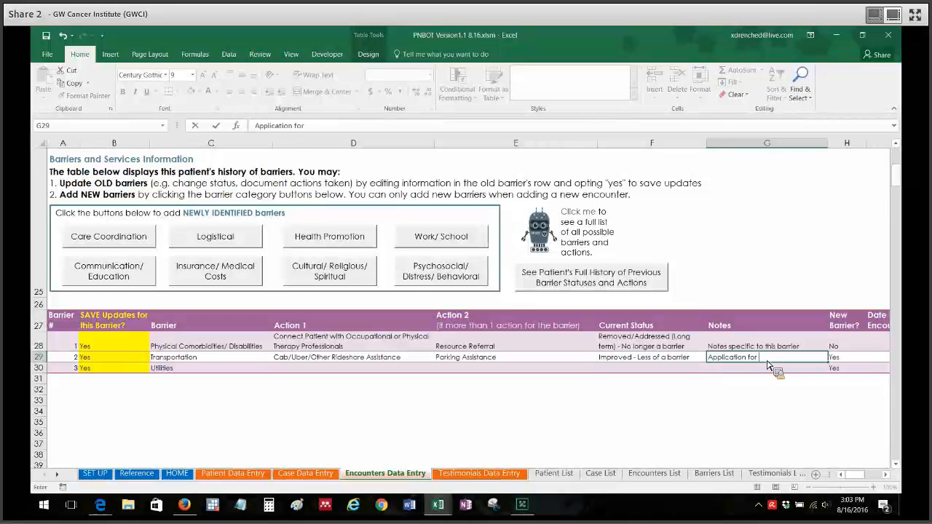
{"action": "type", "text": " parking assistance"}
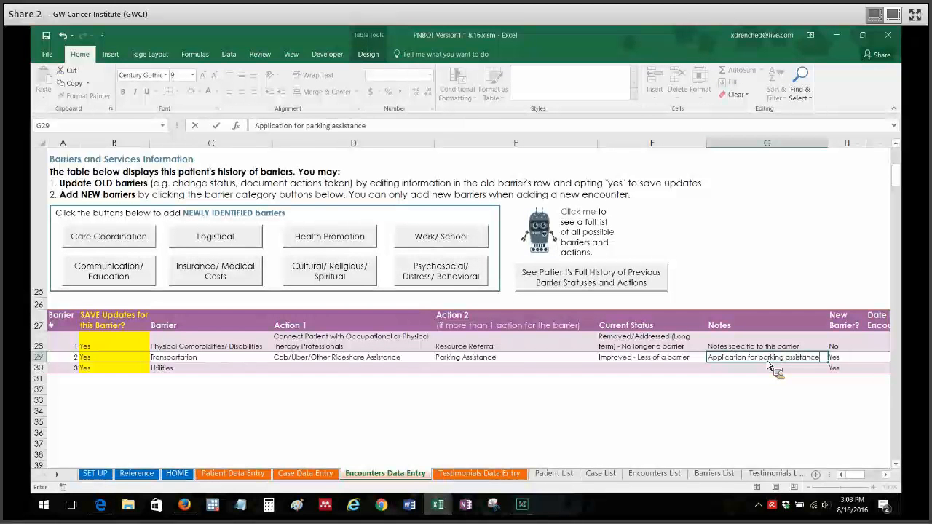
{"action": "type", "text": " submitted today"}
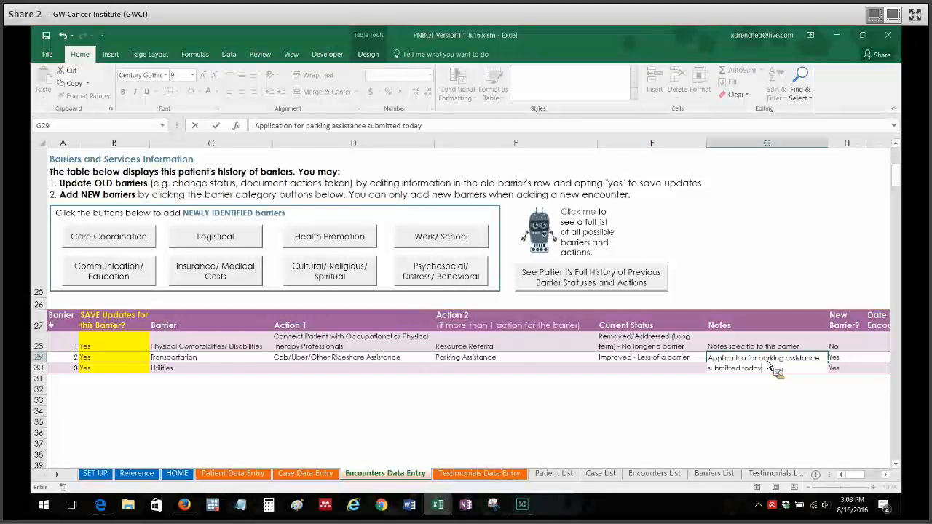
{"action": "key", "text": "Return"}
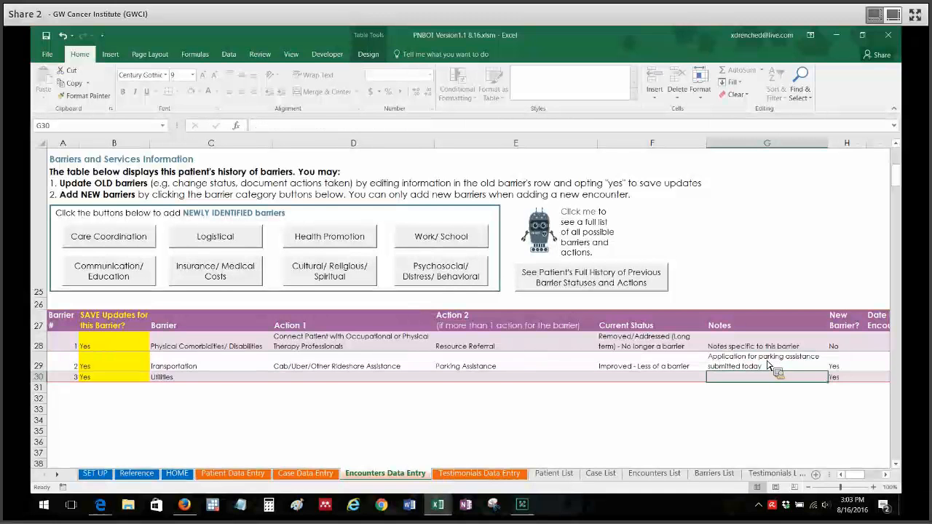
- Set the Utilities barrier's Action 1 to Financial Assistance for Utilities and its Action 2 to Resource Referral
{"action": "left_click", "coordinate": [298, 381]}
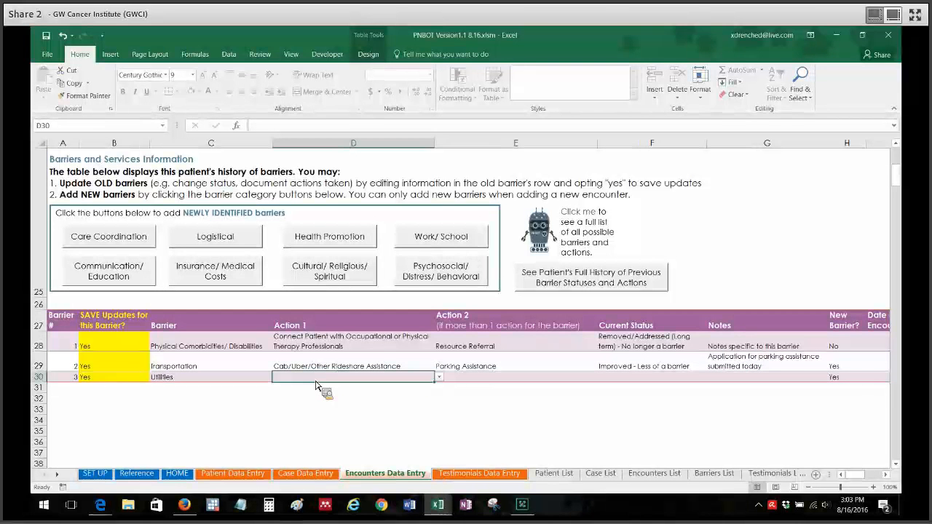
{"action": "key", "text": "alt+Down"}
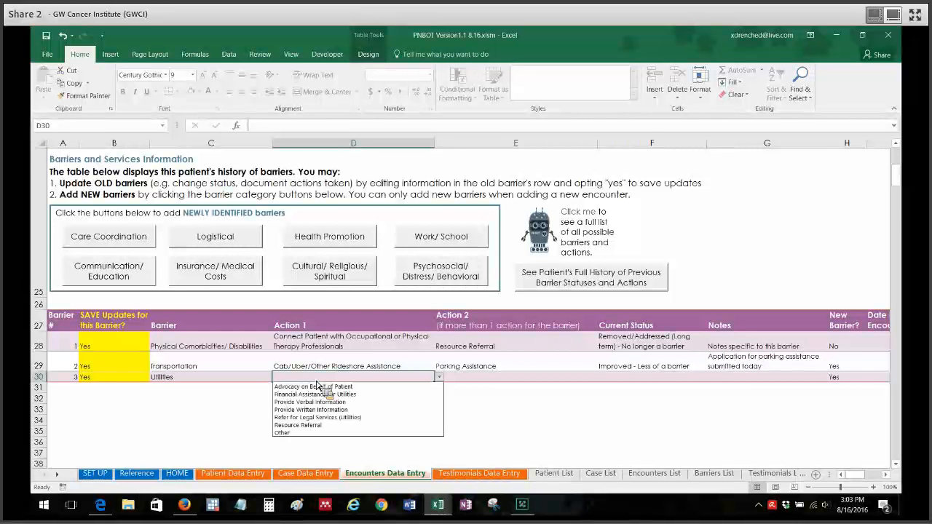
{"action": "left_click", "coordinate": [365, 396]}
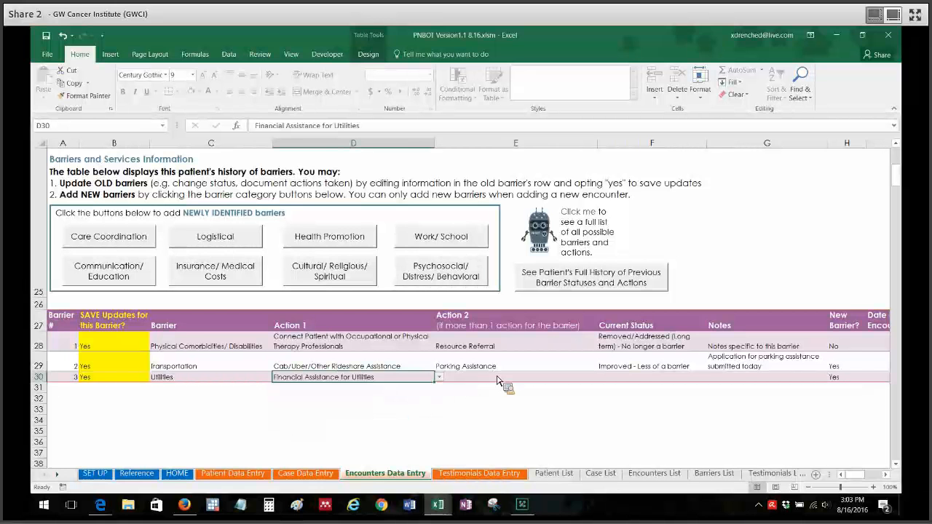
{"action": "left_click", "coordinate": [502, 379]}
{"action": "key", "text": "alt+Down"}
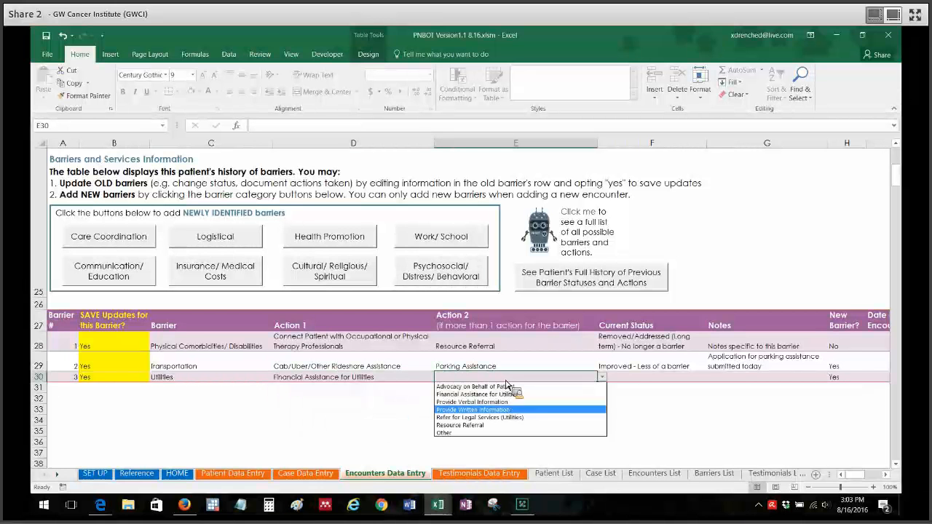
{"action": "left_click", "coordinate": [498, 425]}
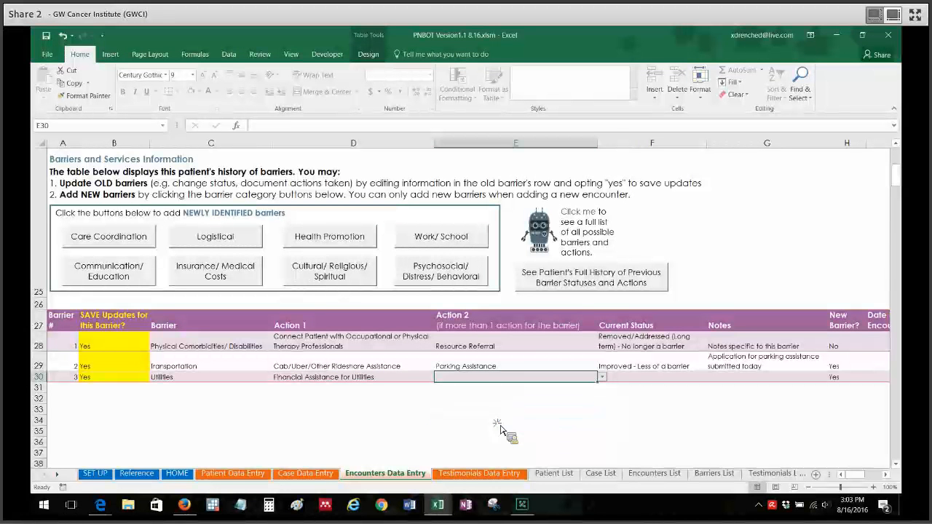
- Set the Utilities barrier's Current Status to "Not Improved - Still a barrier" and select its Notes cell
{"action": "left_click", "coordinate": [651, 378]}
{"action": "key", "text": "alt+Down"}
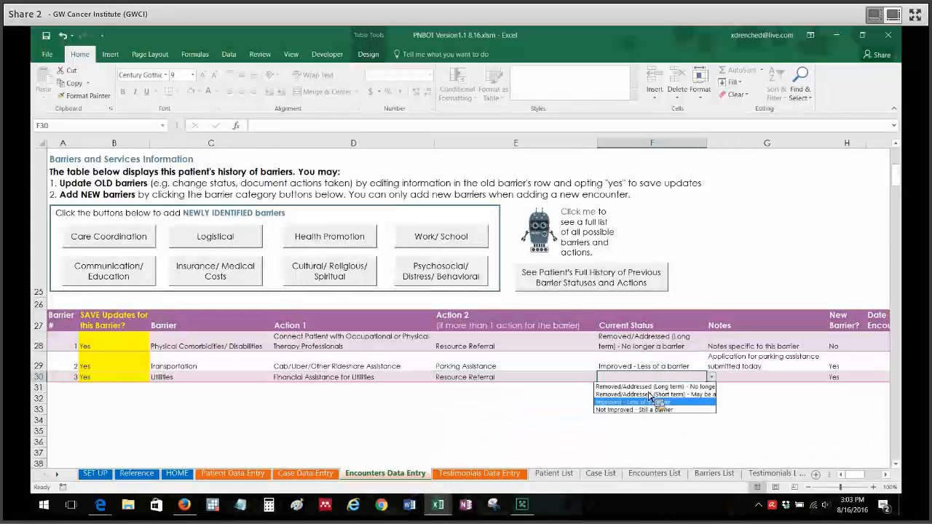
{"action": "left_click", "coordinate": [641, 410]}
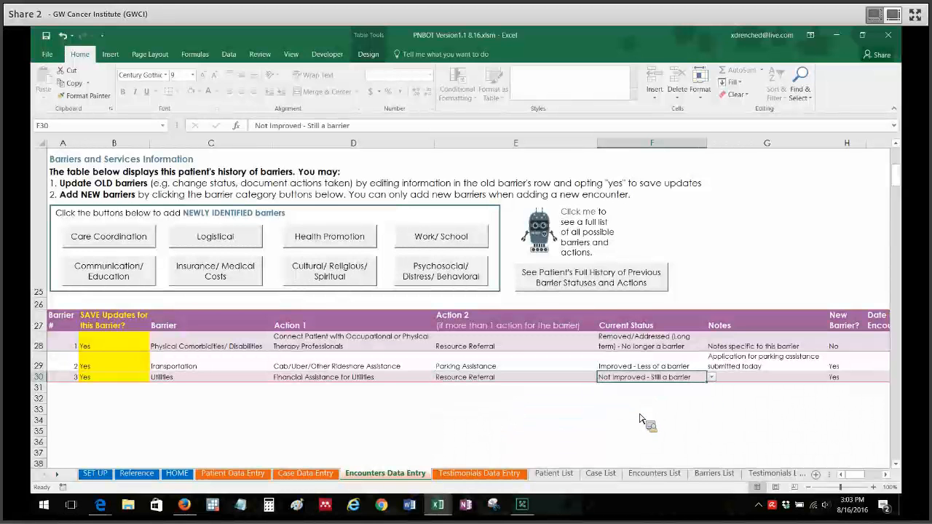
{"action": "left_click", "coordinate": [774, 379]}
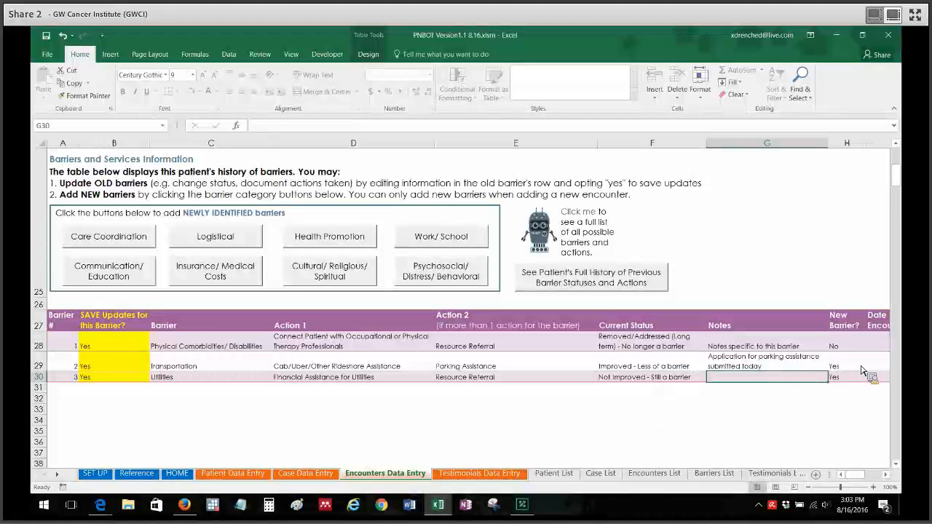
- View the barrier table's remaining columns and open the full reference list of possible barriers and actions
{"action": "left_click", "coordinate": [886, 476]}
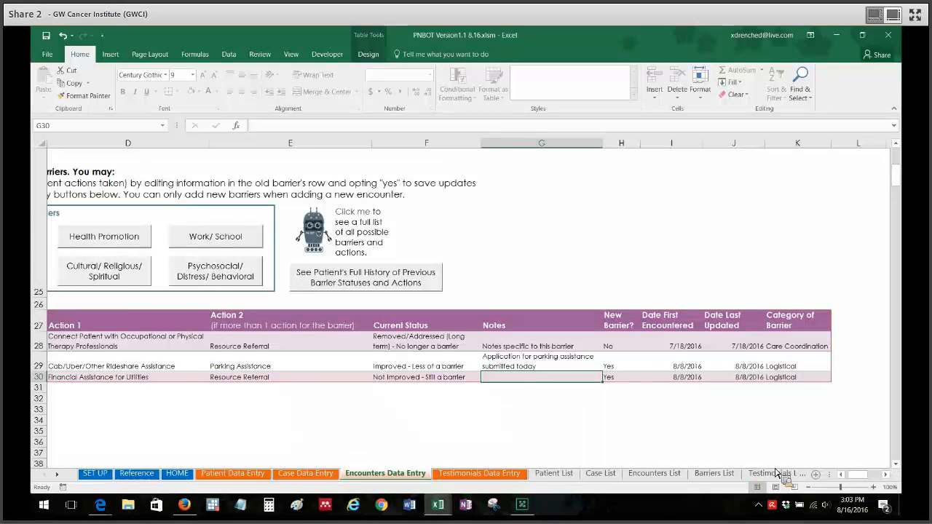
{"action": "left_click_drag", "start_coordinate": [853, 479], "coordinate": [848, 480]}
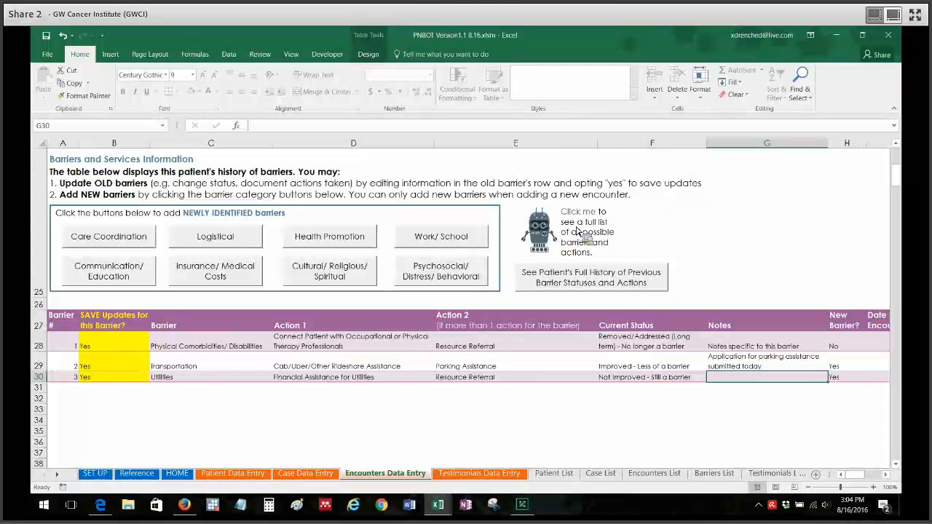
{"action": "left_click", "coordinate": [548, 243]}
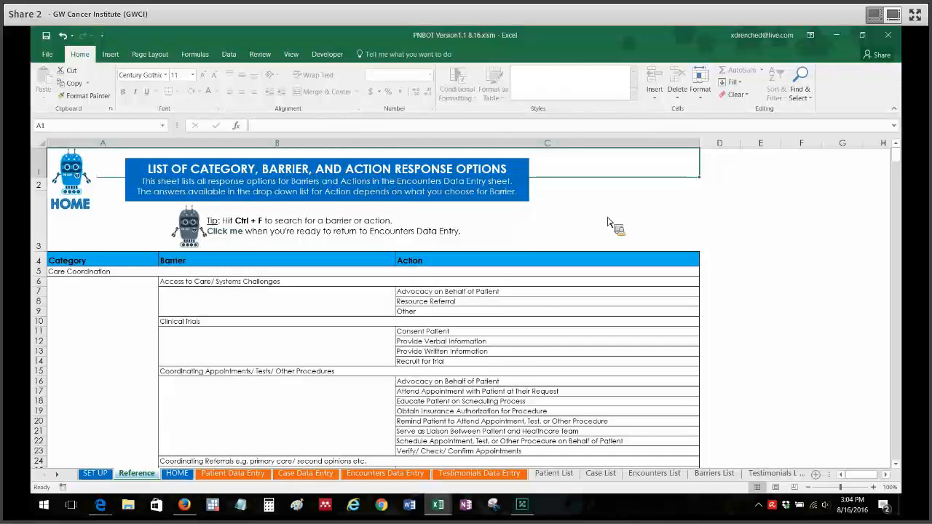
{"action": "mouse_move", "coordinate": [903, 162]}
{"action": "left_mouse_down"}
{"action": "mouse_move", "coordinate": [895, 450]}
{"action": "mouse_move", "coordinate": [903, 153]}
{"action": "left_mouse_up"}
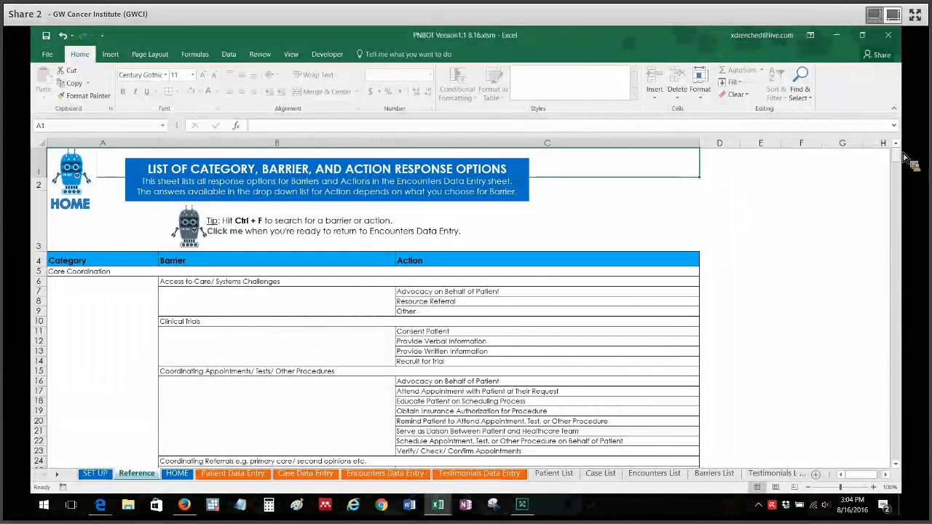
- Search the reference list of barriers and actions for "transportation"
{"action": "left_click", "coordinate": [652, 220]}
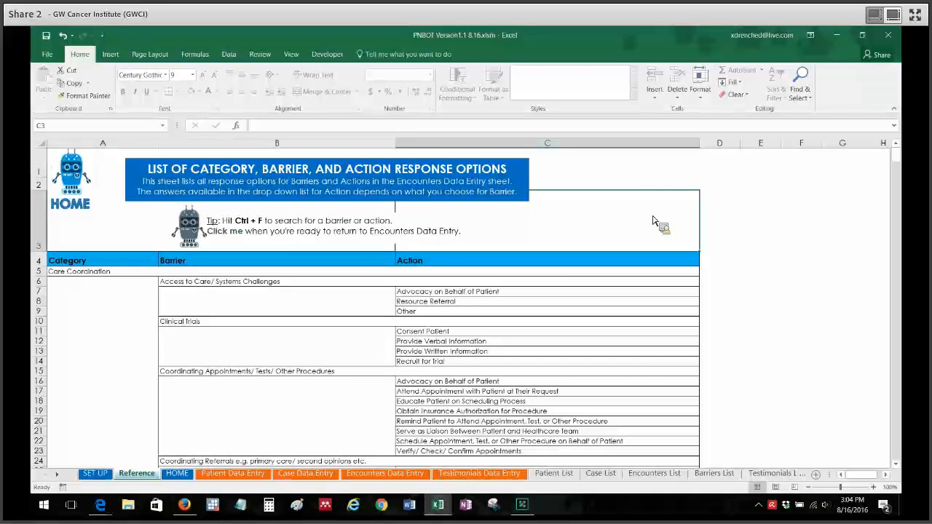
{"action": "key", "text": "ctrl+f"}
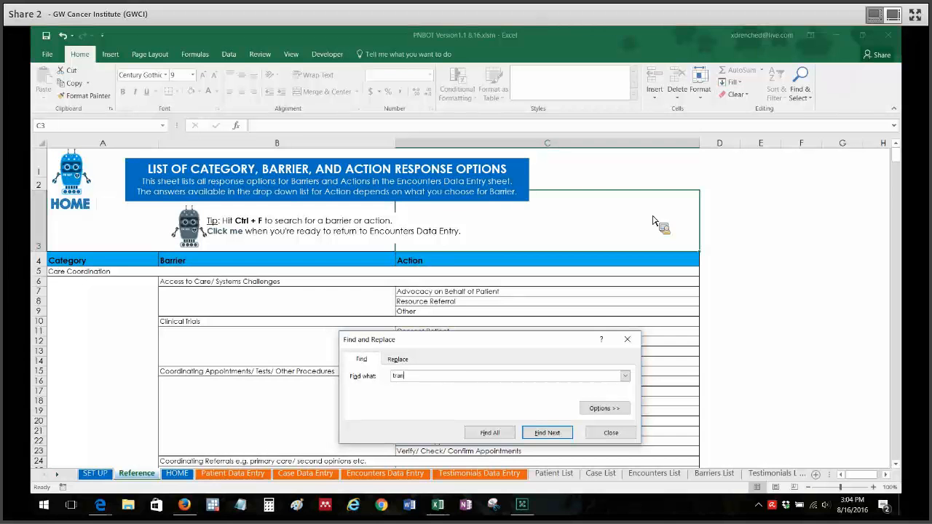
{"action": "type", "text": "tation"}
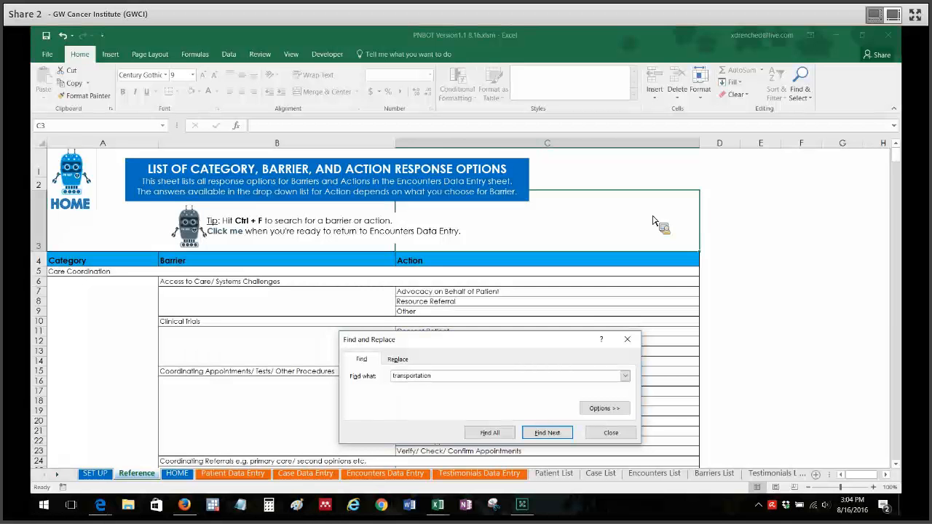
{"action": "key", "text": "Return"}
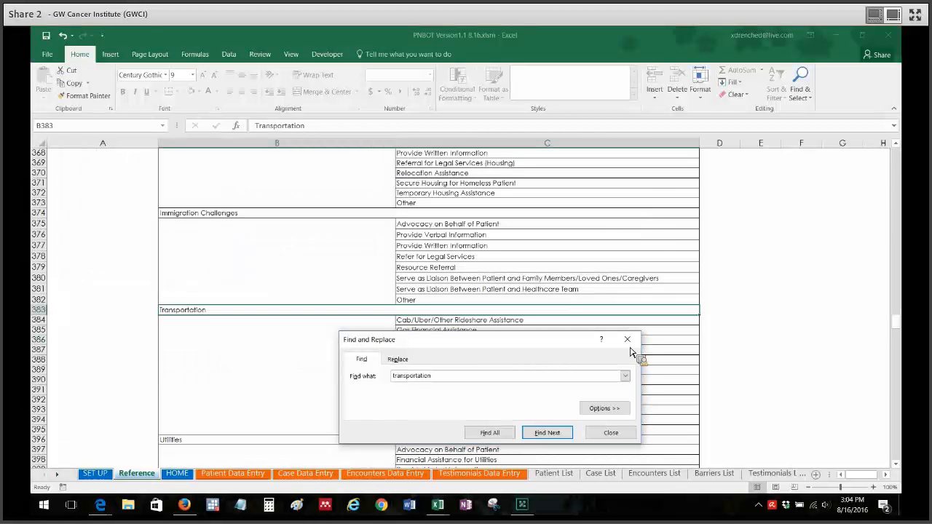
{"action": "left_click", "coordinate": [628, 342]}
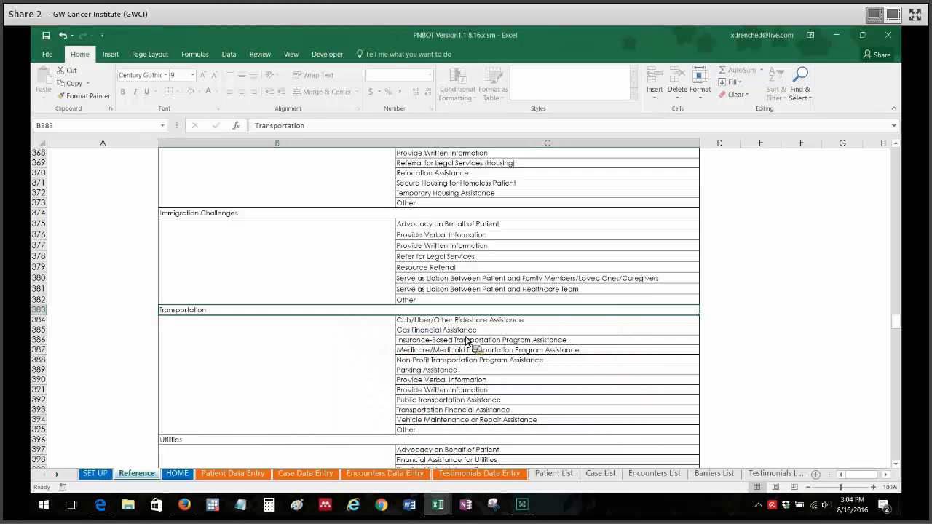
- Examine the Logistical category's barriers and actions in the reference list and return to Encounters Data Entry
{"action": "left_click", "coordinate": [900, 147]}
{"action": "left_click", "coordinate": [900, 146]}
{"action": "left_click", "coordinate": [900, 146]}
{"action": "left_click", "coordinate": [900, 147]}
{"action": "left_click", "coordinate": [901, 146]}
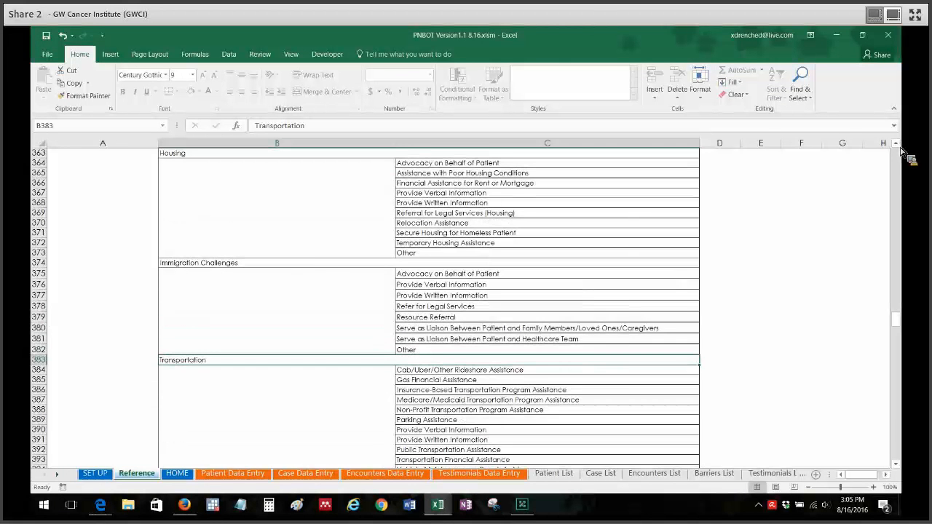
{"action": "left_click", "coordinate": [901, 171]}
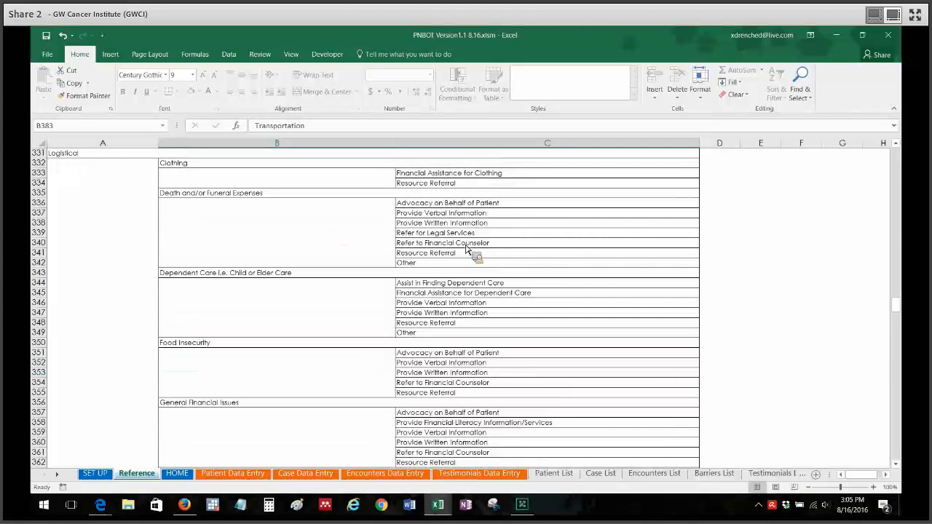
{"action": "left_click_drag", "start_coordinate": [900, 308], "coordinate": [900, 154]}
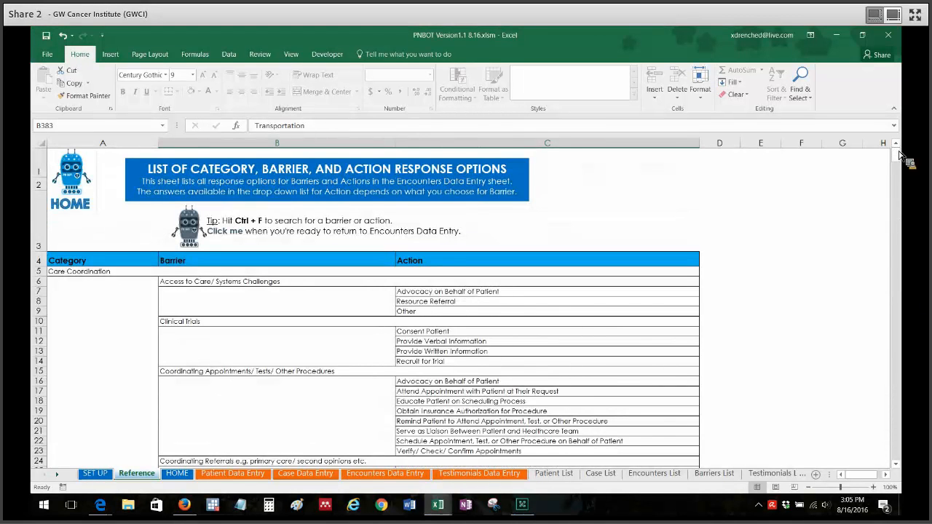
{"action": "left_click", "coordinate": [195, 225]}
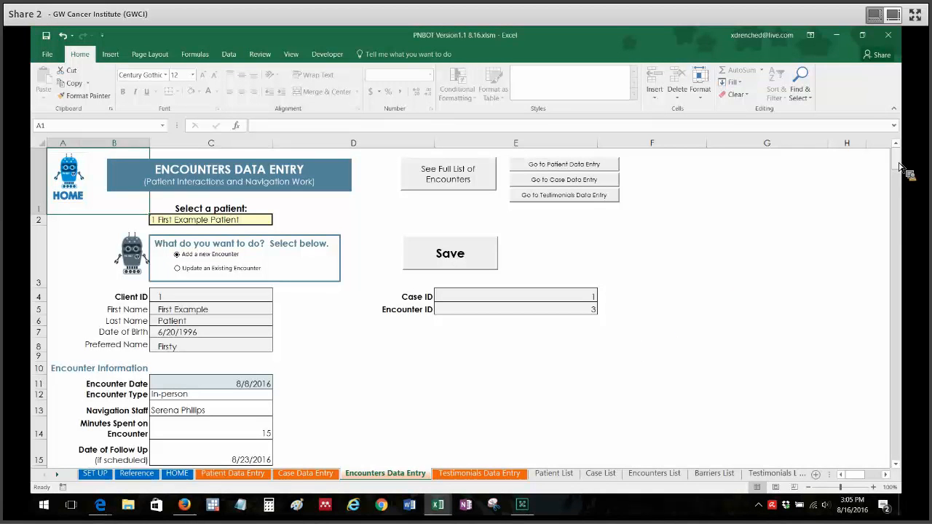
- Save the first example patient's new encounter
{"action": "mouse_move", "coordinate": [901, 167]}
{"action": "left_mouse_down"}
{"action": "mouse_move", "coordinate": [903, 187]}
{"action": "mouse_move", "coordinate": [903, 156]}
{"action": "left_mouse_up"}
{"action": "left_click", "coordinate": [451, 255]}
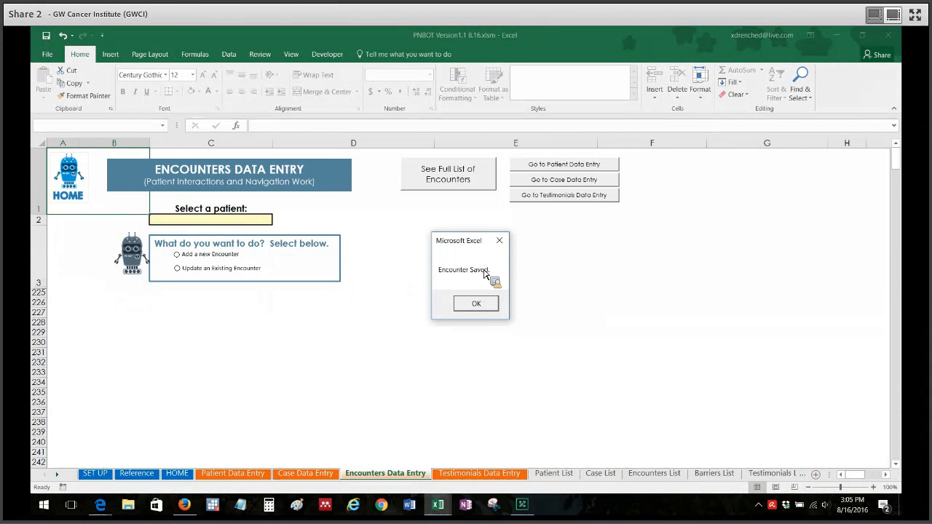
{"action": "left_click", "coordinate": [475, 305]}
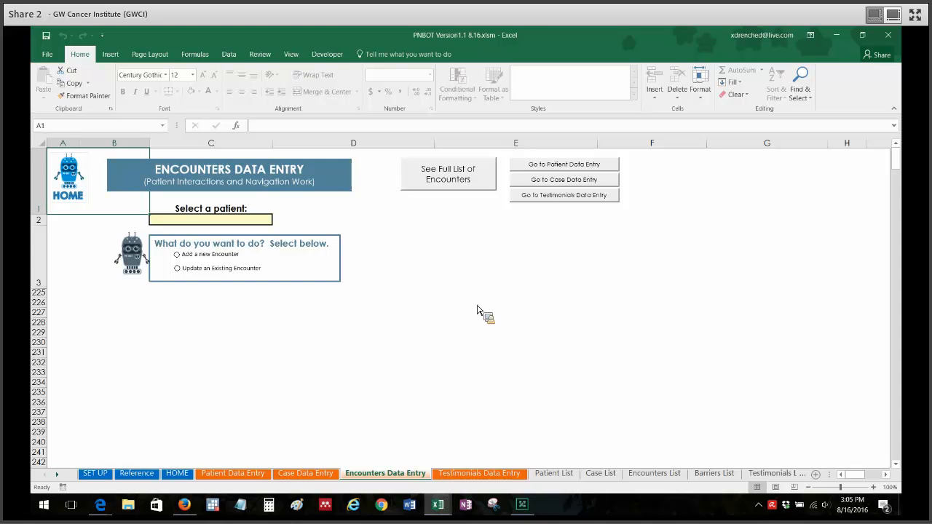
- Review the full list of encounters across to General Notes and return to Encounters Data Entry
{"action": "left_click", "coordinate": [452, 181]}
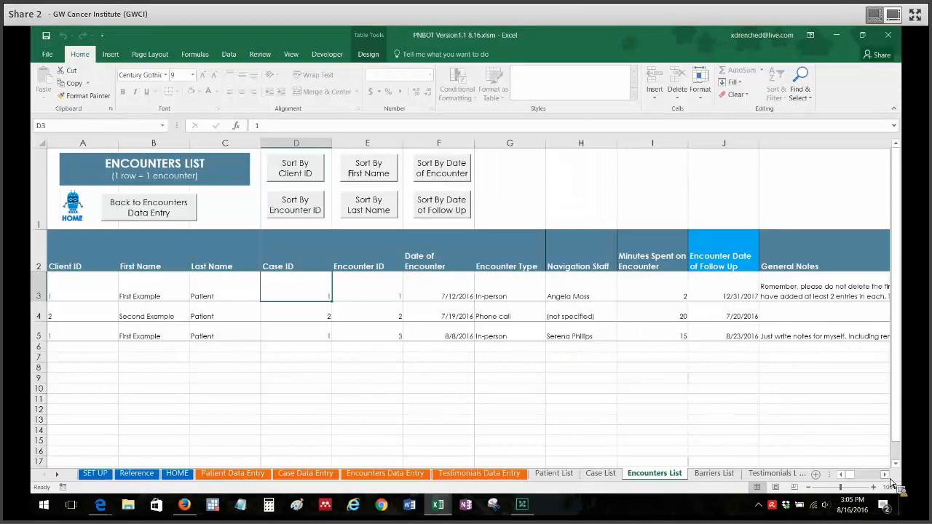
{"action": "scroll", "coordinate": [535, 317], "scroll_direction": "right", "scroll_amount": 3}
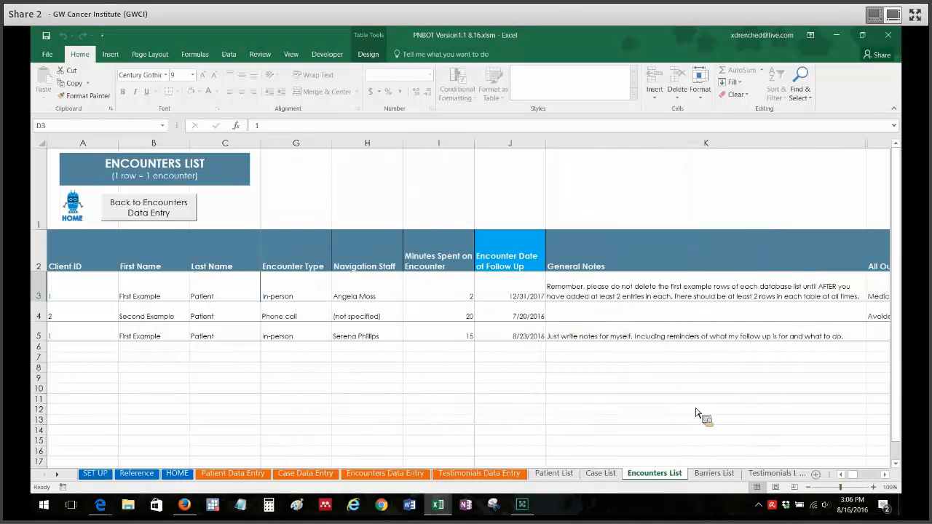
{"action": "left_click", "coordinate": [165, 211]}
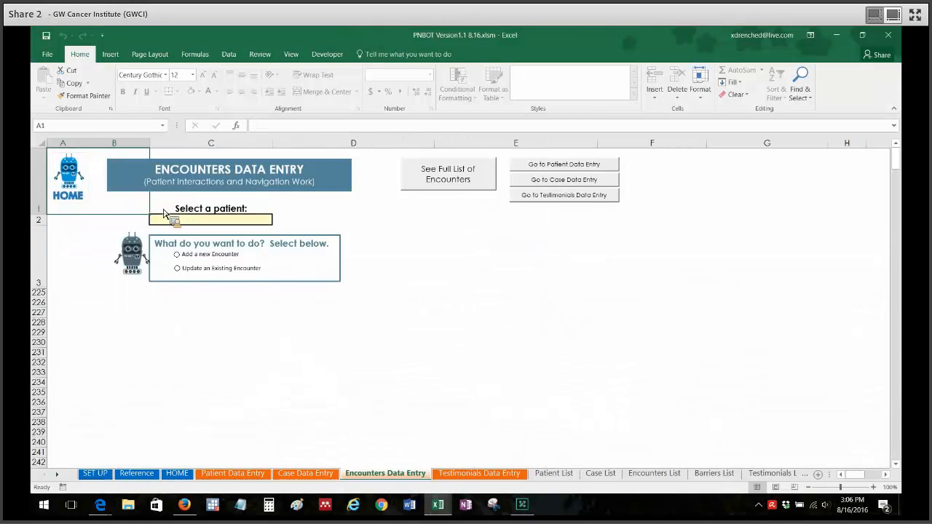
- Select 1 First Example Patient and open the existing in-person encounter dated 8/8/2016 for updating
{"action": "left_click", "coordinate": [241, 221]}
{"action": "key", "text": "alt+Down"}
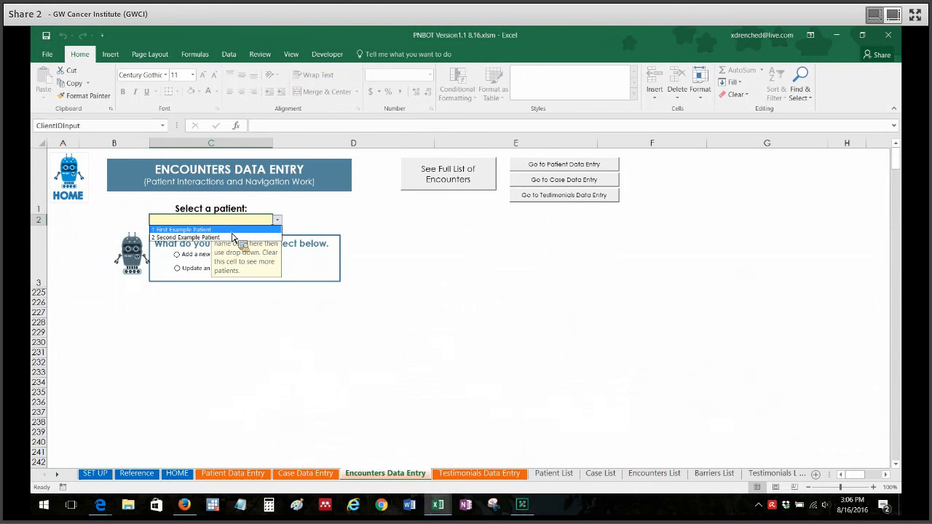
{"action": "left_click", "coordinate": [232, 231]}
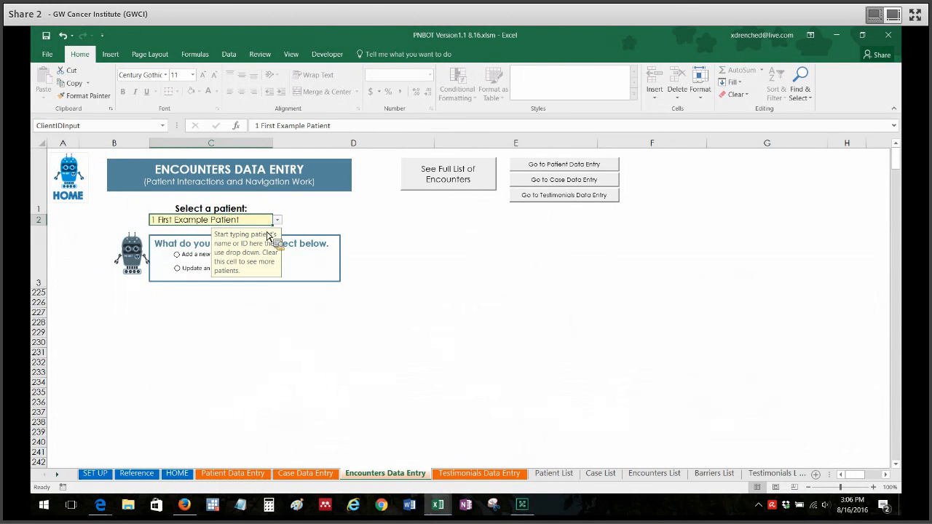
{"action": "left_click", "coordinate": [433, 263]}
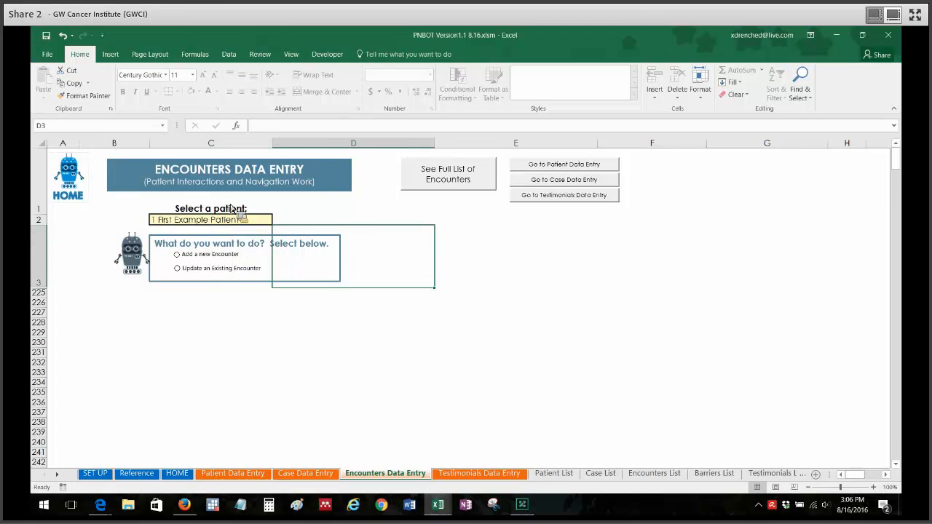
{"action": "left_click", "coordinate": [207, 271]}
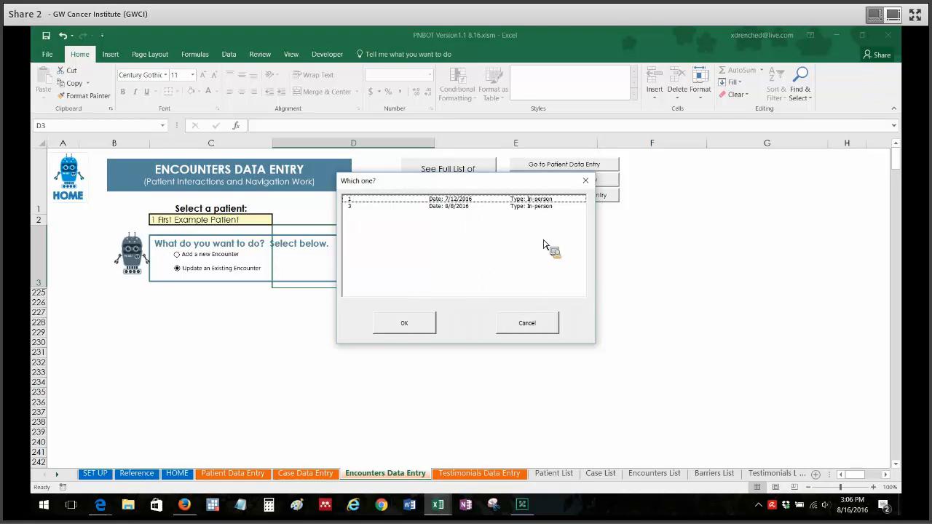
{"action": "left_click", "coordinate": [398, 207]}
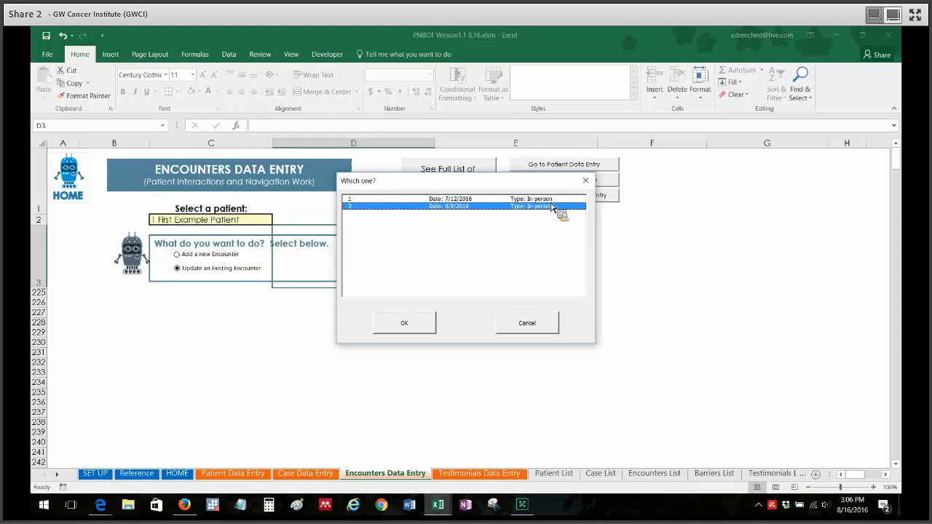
{"action": "left_click", "coordinate": [404, 323]}
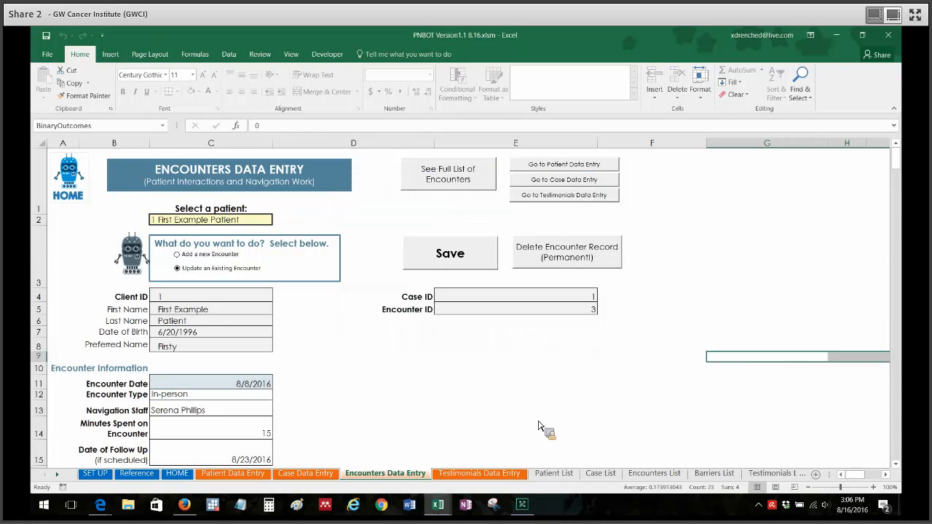
- Examine the opened encounter's information, general notes and barrier table
{"action": "scroll", "coordinate": [902, 166], "scroll_direction": "down", "scroll_amount": 2}
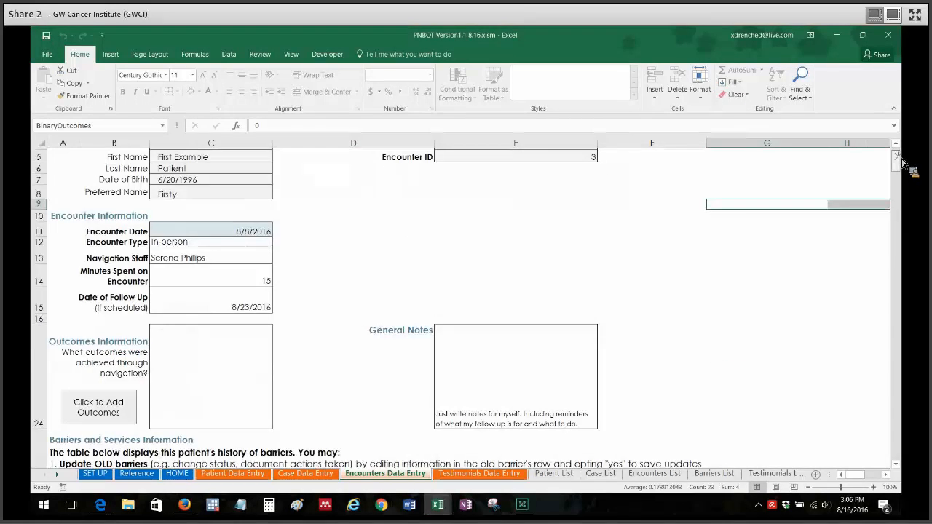
{"action": "scroll", "coordinate": [906, 167], "scroll_direction": "down", "scroll_amount": 2}
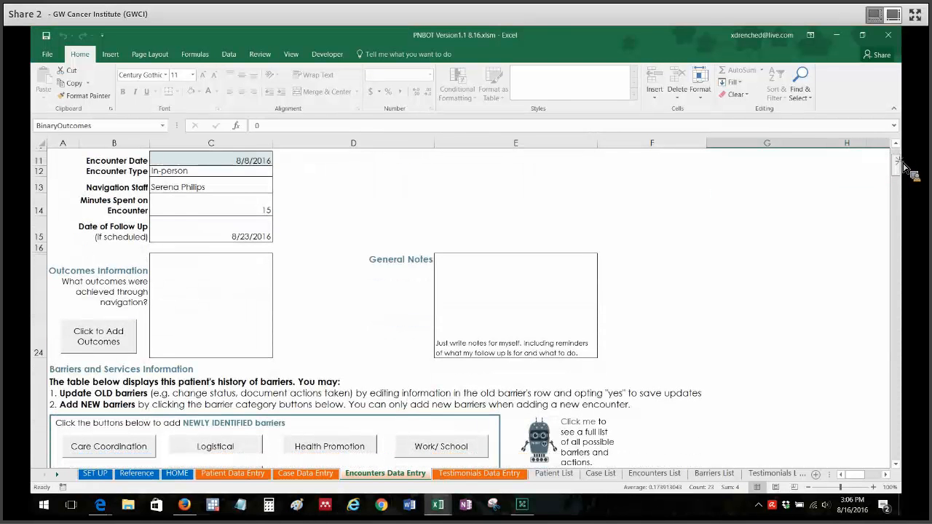
{"action": "scroll", "coordinate": [906, 170], "scroll_direction": "down", "scroll_amount": 2}
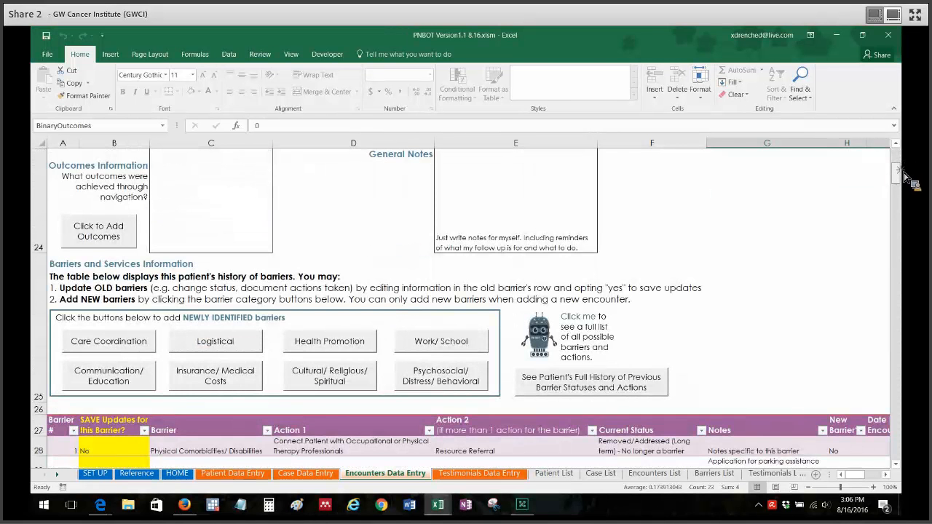
{"action": "scroll", "coordinate": [906, 177], "scroll_direction": "down", "scroll_amount": 3}
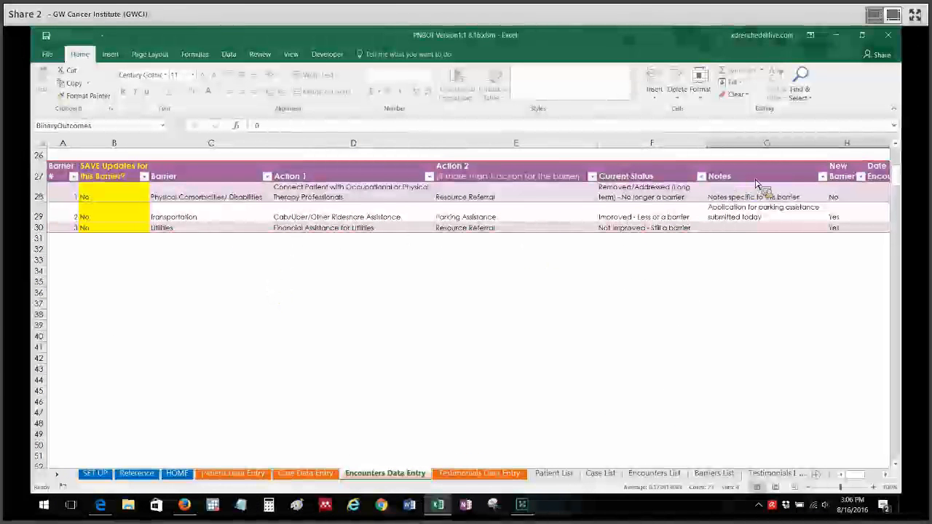
{"action": "scroll", "coordinate": [906, 177], "scroll_direction": "up", "scroll_amount": 5}
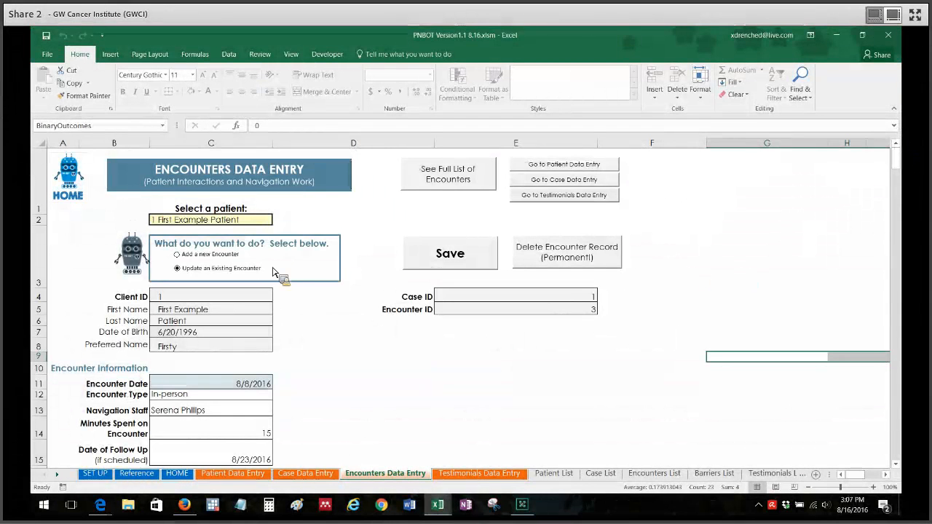
- Clear the patient selection and start a new encounter for 1 First Example Patient
{"action": "left_click", "coordinate": [255, 223]}
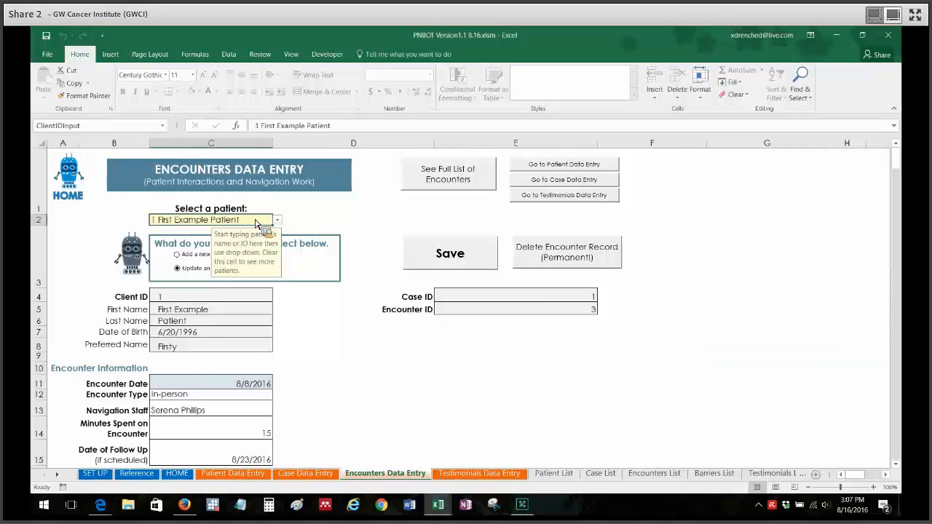
{"action": "key", "text": "BackSpace"}
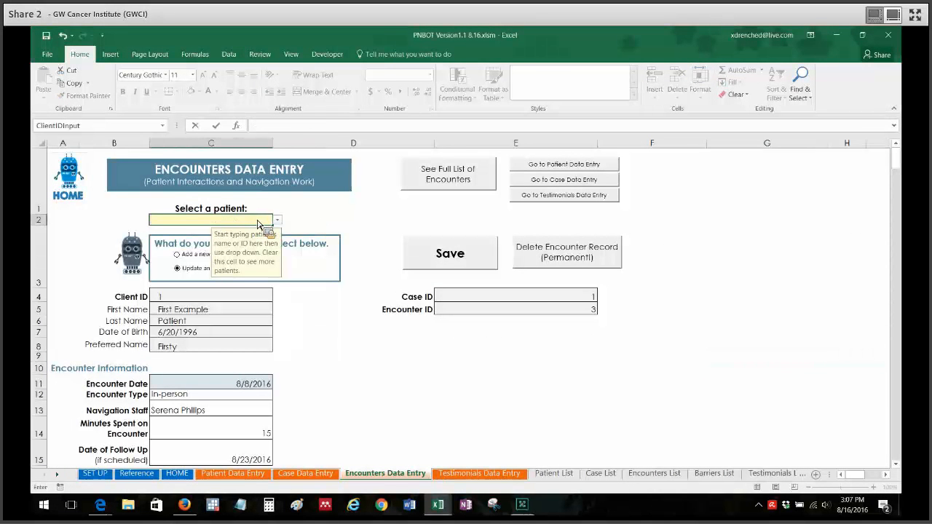
{"action": "left_click", "coordinate": [364, 215]}
{"action": "left_click", "coordinate": [264, 222]}
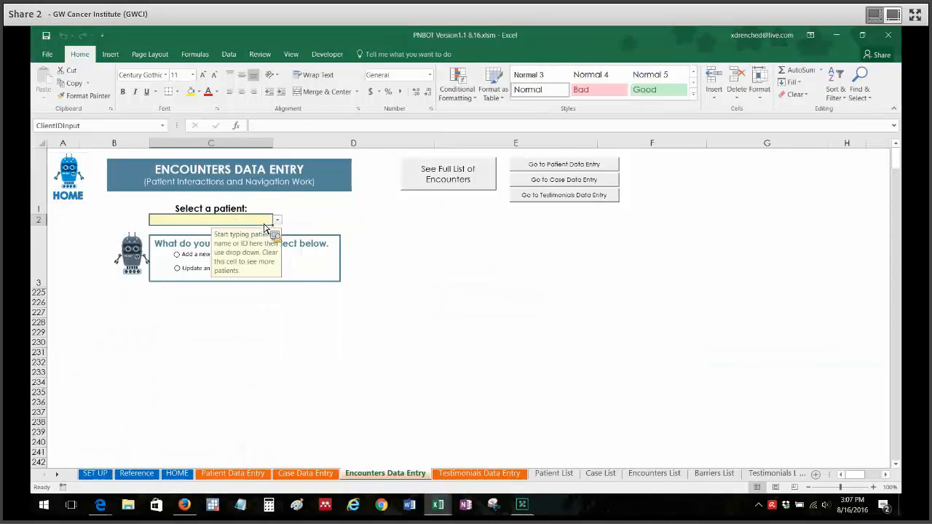
{"action": "left_click", "coordinate": [277, 220]}
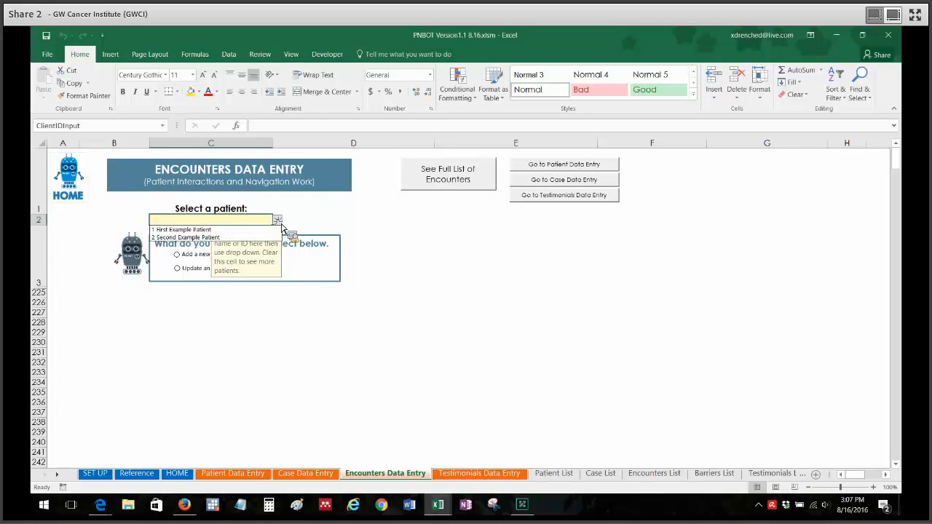
{"action": "left_click", "coordinate": [240, 227]}
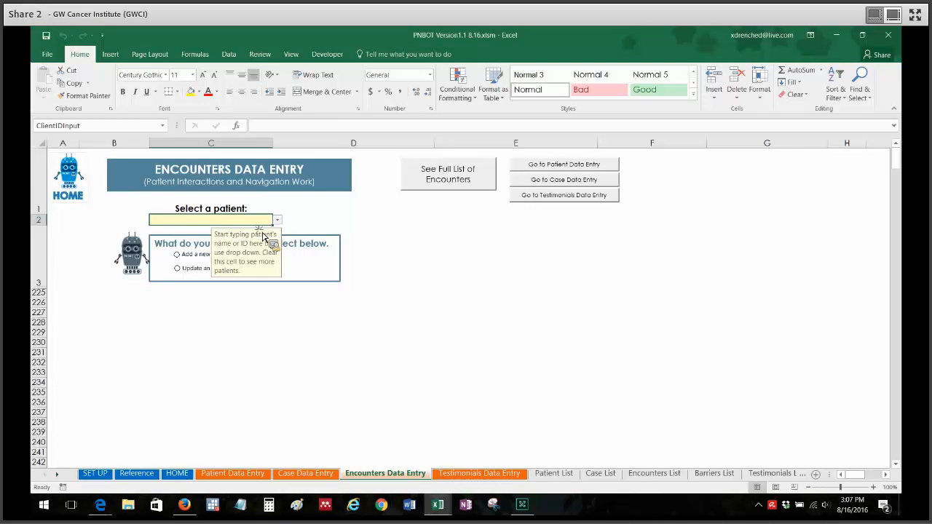
{"action": "left_click", "coordinate": [195, 257]}
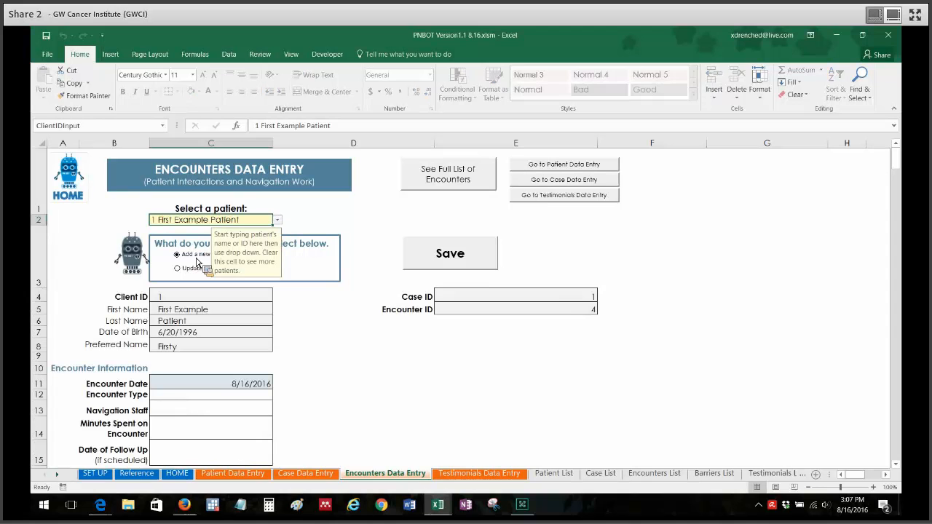
- Set the Physical Comorbidities/Disabilities barrier's save-updates option to Yes
{"action": "left_click_drag", "start_coordinate": [897, 156], "coordinate": [903, 179]}
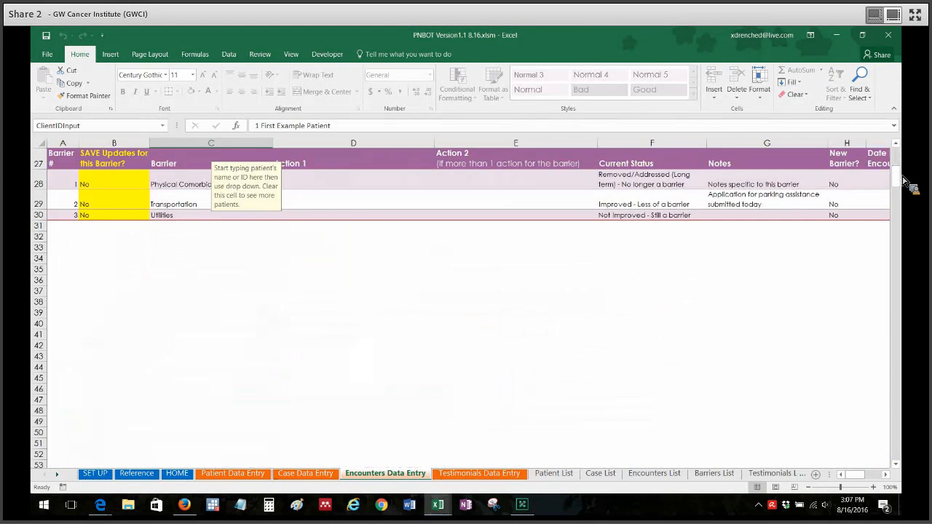
{"action": "left_click", "coordinate": [406, 283]}
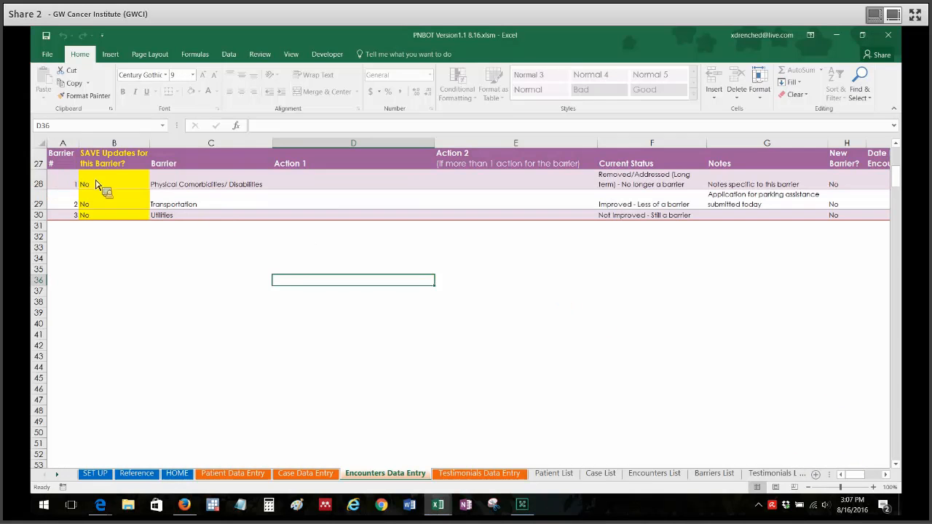
{"action": "left_click", "coordinate": [44, 186]}
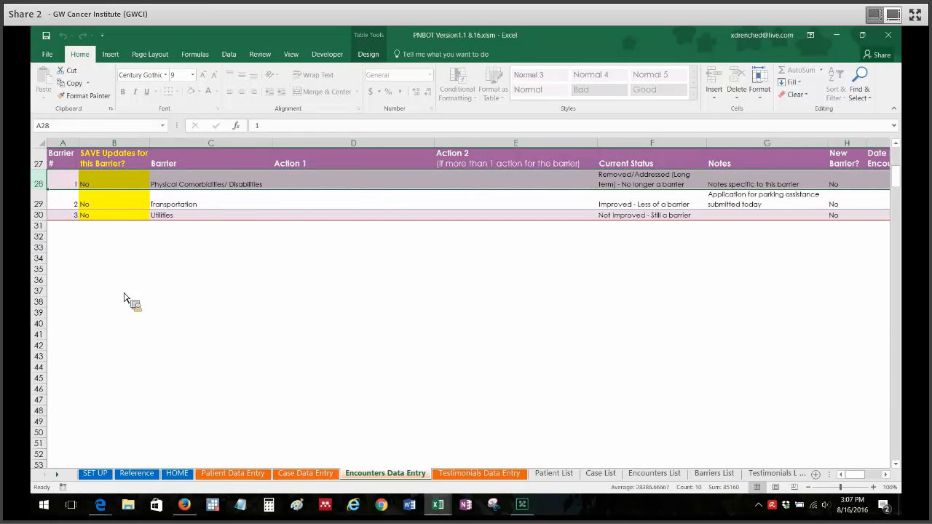
{"action": "left_click", "coordinate": [230, 273]}
{"action": "left_click", "coordinate": [134, 188]}
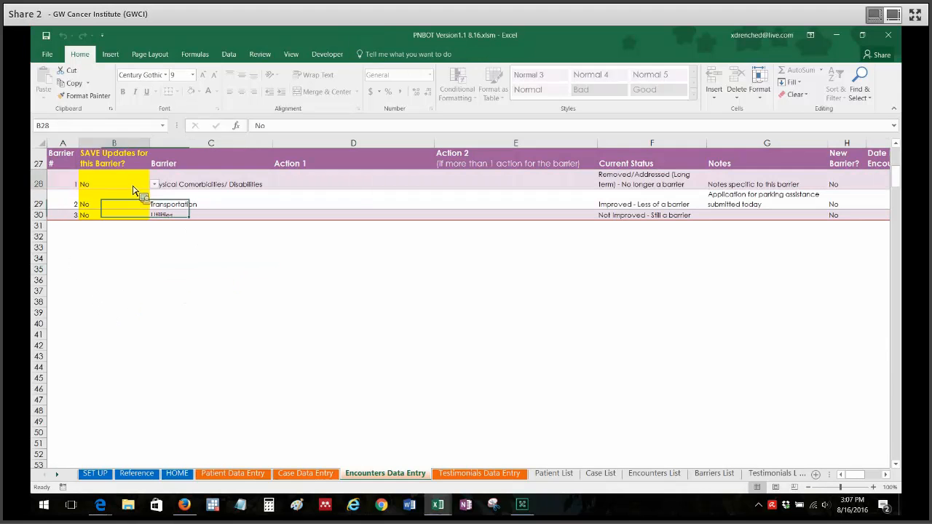
{"action": "left_click", "coordinate": [154, 185]}
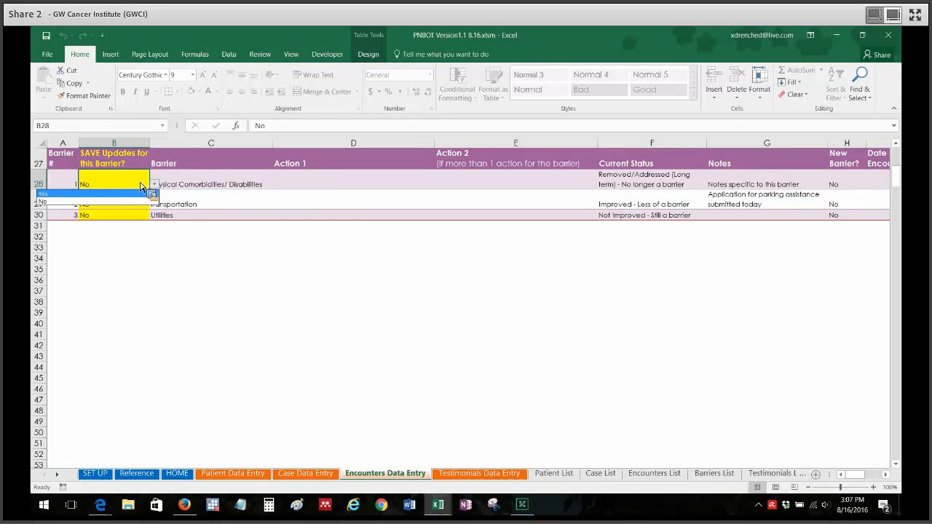
{"action": "left_click", "coordinate": [110, 193]}
- Examine the barrier table's action, status, date and category columns and the options above it for adding newly identified barriers
{"action": "left_click", "coordinate": [326, 184]}
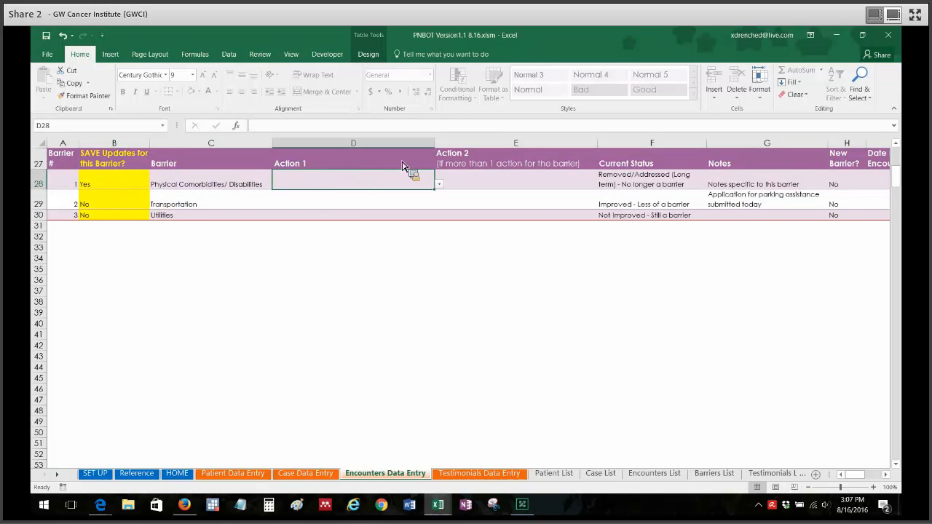
{"action": "left_click", "coordinate": [529, 184]}
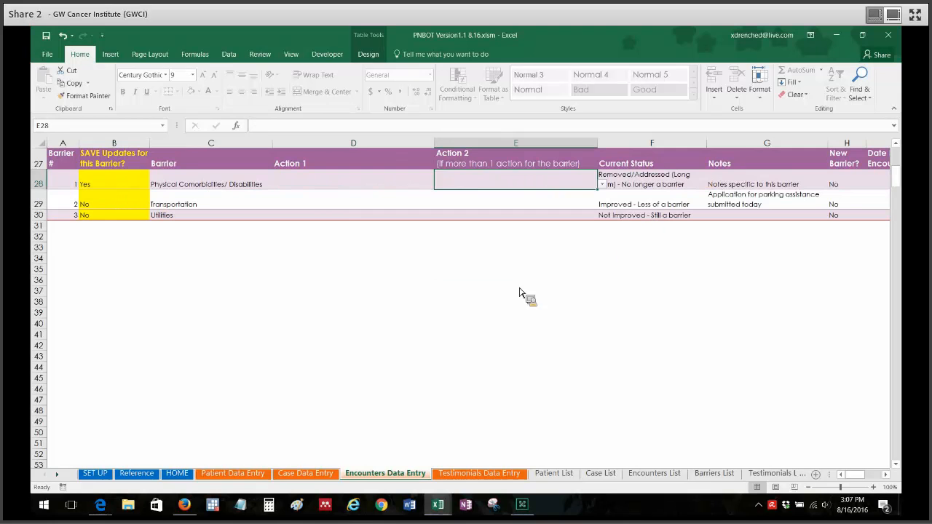
{"action": "left_click", "coordinate": [568, 268]}
{"action": "left_click", "coordinate": [508, 293]}
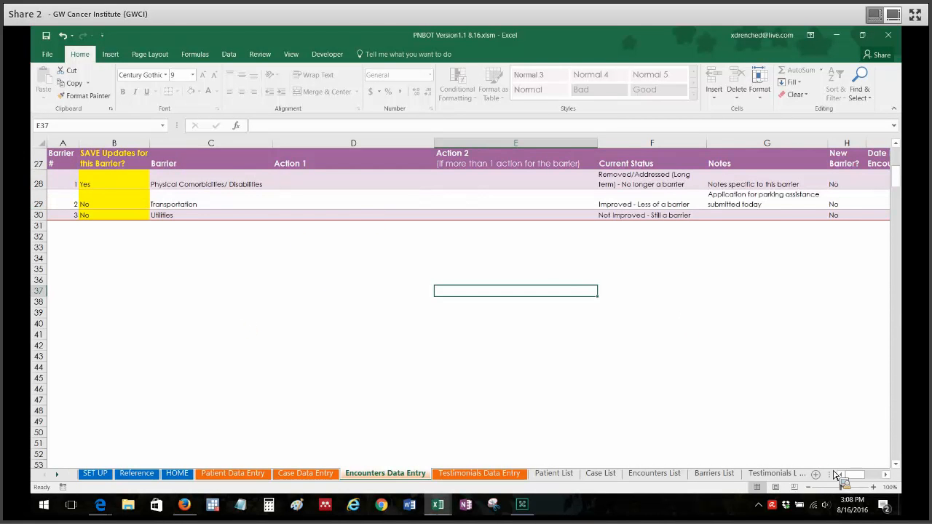
{"action": "scroll", "coordinate": [860, 477], "scroll_direction": "left", "scroll_amount": 4}
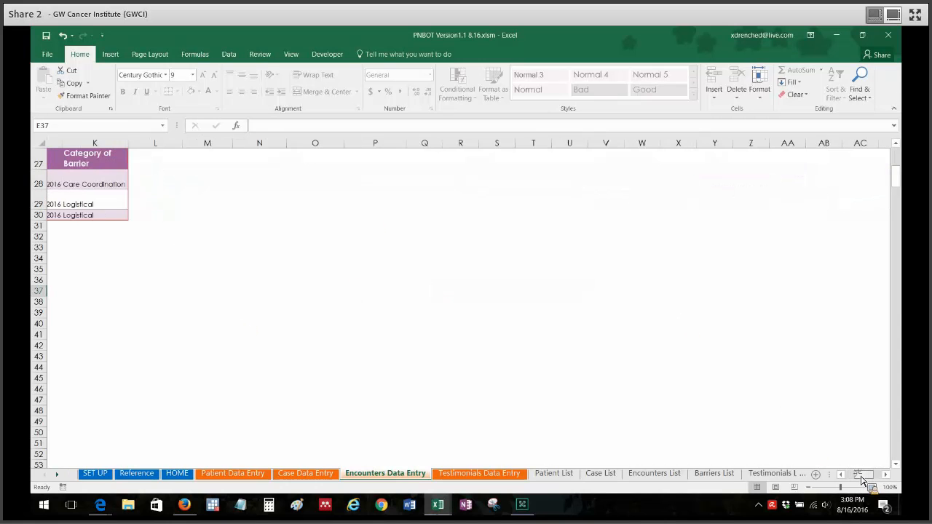
{"action": "left_click_drag", "start_coordinate": [859, 480], "coordinate": [861, 480]}
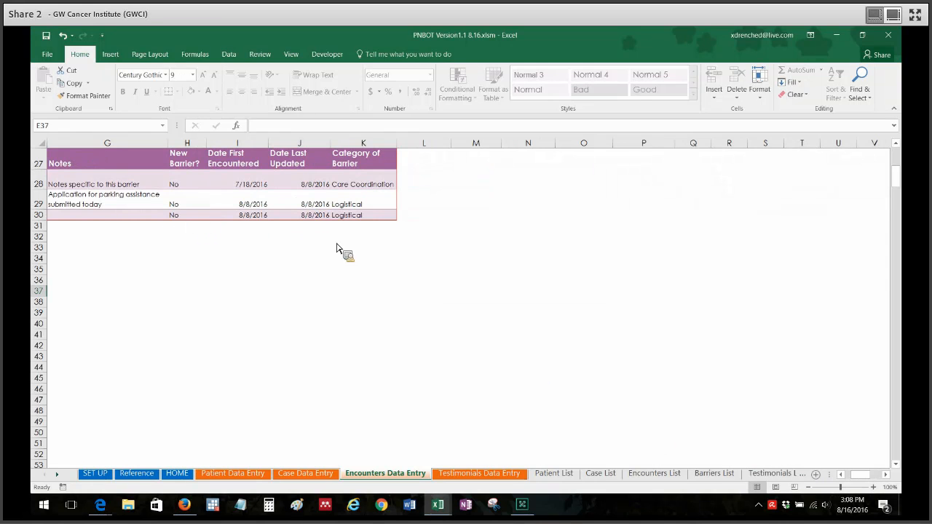
{"action": "left_click_drag", "start_coordinate": [858, 475], "coordinate": [761, 474]}
{"action": "scroll", "coordinate": [901, 178], "scroll_direction": "up", "scroll_amount": 1}
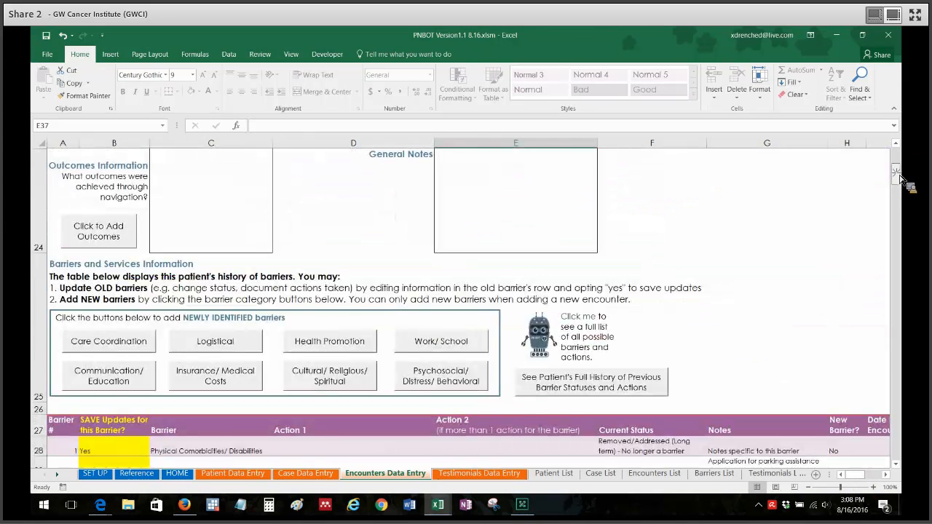
{"action": "scroll", "coordinate": [901, 179], "scroll_direction": "down", "scroll_amount": 1}
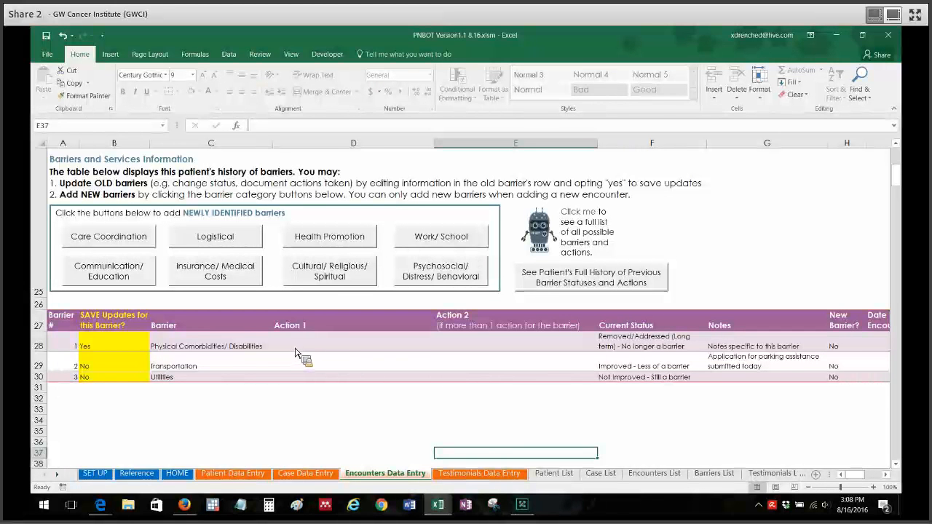
{"action": "left_click", "coordinate": [321, 349]}
{"action": "left_click", "coordinate": [473, 346]}
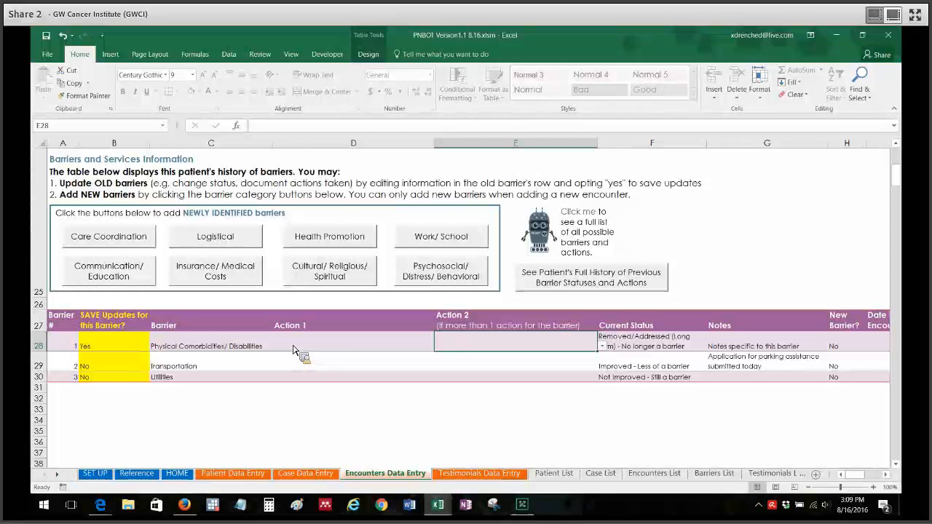
- Review the patient's full history of barrier statuses and actions across to Unique Barrier, and return to Encounters Data Entry
{"action": "left_click", "coordinate": [590, 281]}
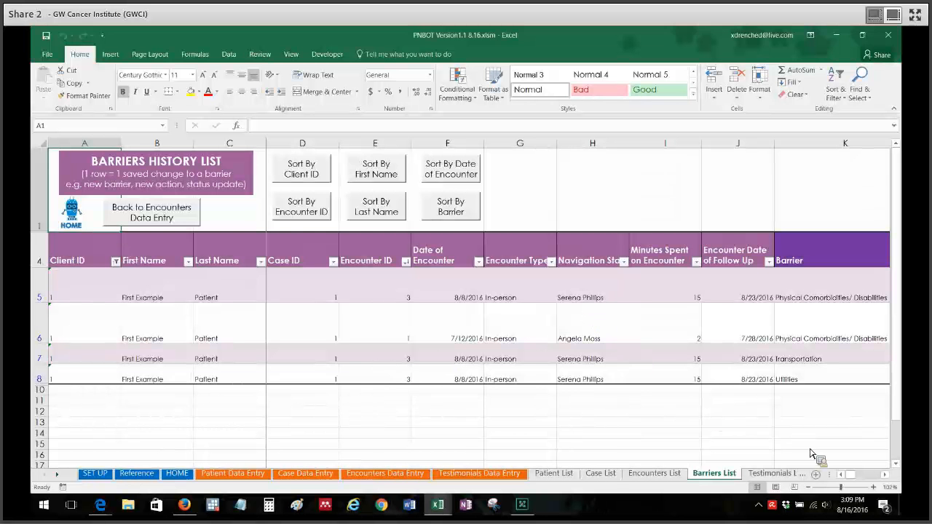
{"action": "left_click", "coordinate": [885, 474]}
{"action": "left_click", "coordinate": [885, 474]}
{"action": "left_click", "coordinate": [885, 474]}
{"action": "left_click", "coordinate": [885, 475]}
{"action": "left_click", "coordinate": [885, 474]}
{"action": "left_click", "coordinate": [885, 474]}
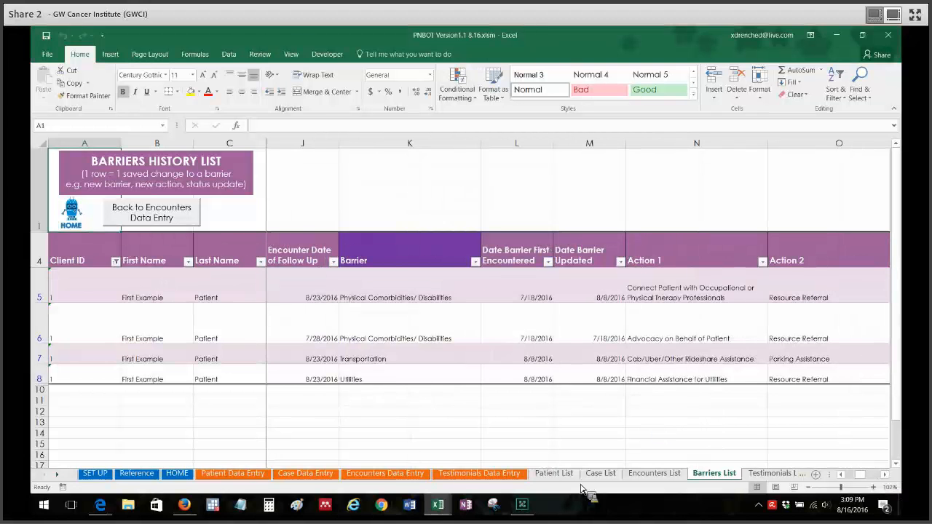
{"action": "left_click", "coordinate": [841, 474]}
{"action": "left_click", "coordinate": [842, 475]}
{"action": "left_click", "coordinate": [841, 474]}
{"action": "left_click", "coordinate": [841, 474]}
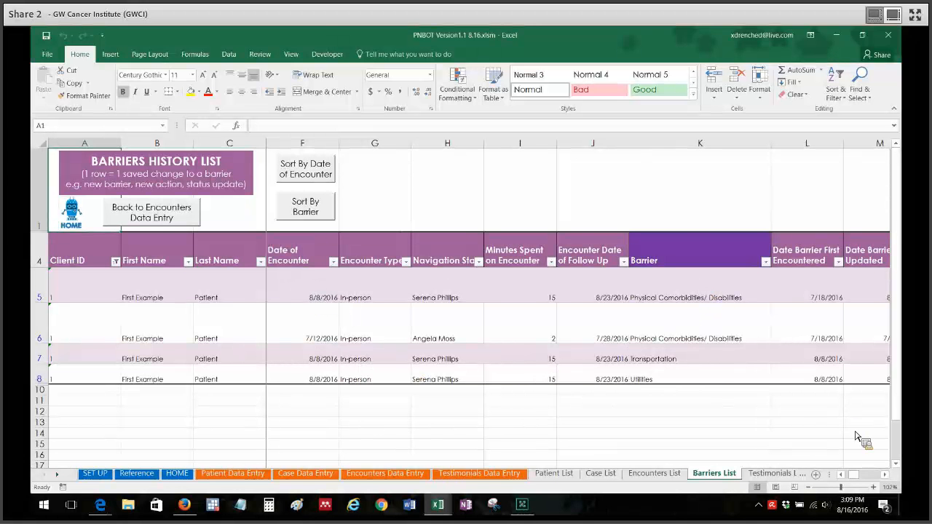
{"action": "left_click", "coordinate": [885, 475]}
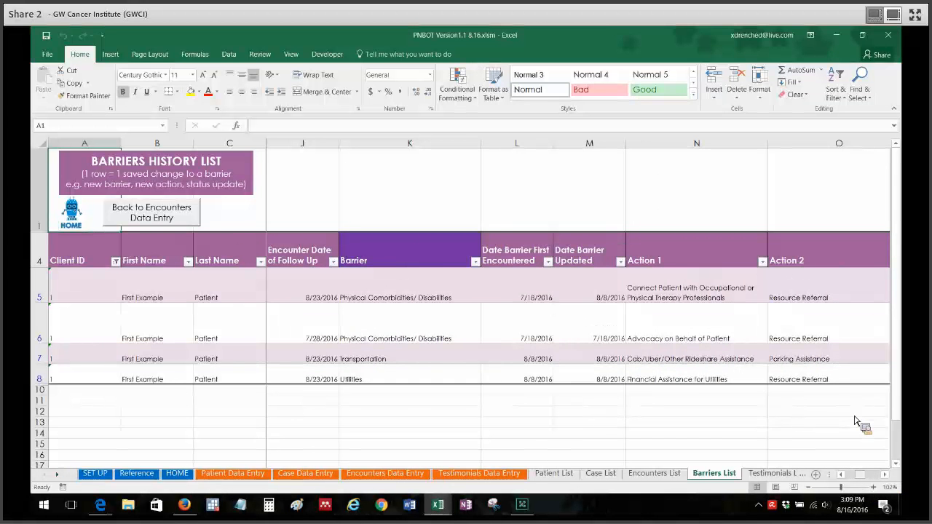
{"action": "left_click", "coordinate": [887, 475]}
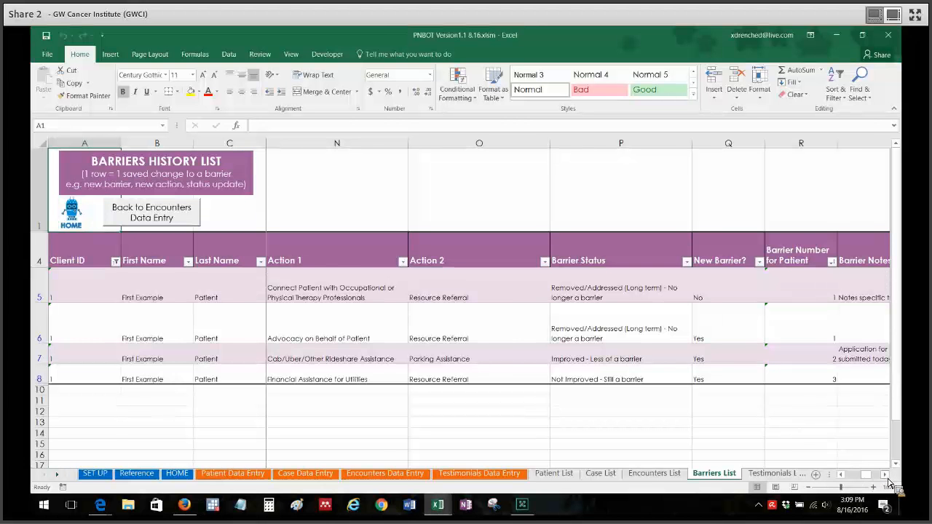
{"action": "left_click", "coordinate": [887, 481]}
{"action": "left_click", "coordinate": [888, 481]}
{"action": "left_click", "coordinate": [887, 481]}
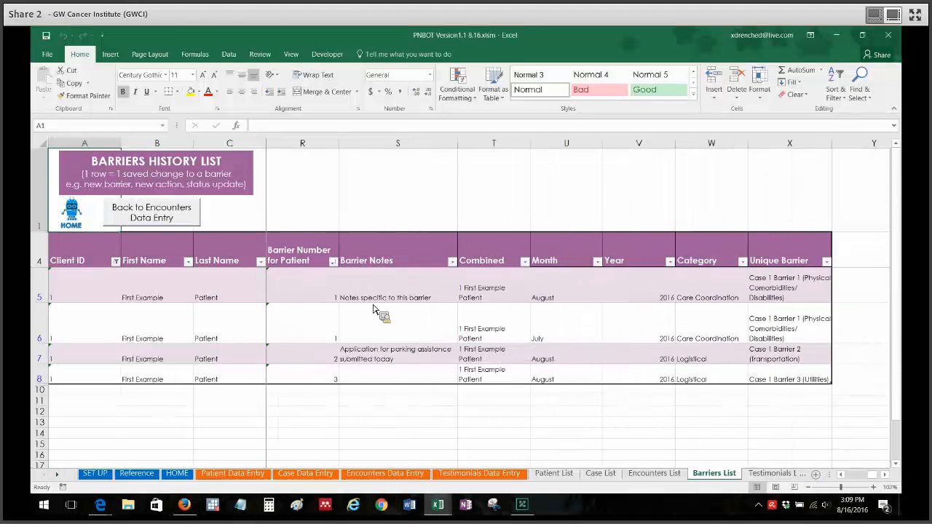
{"action": "left_click", "coordinate": [165, 218]}
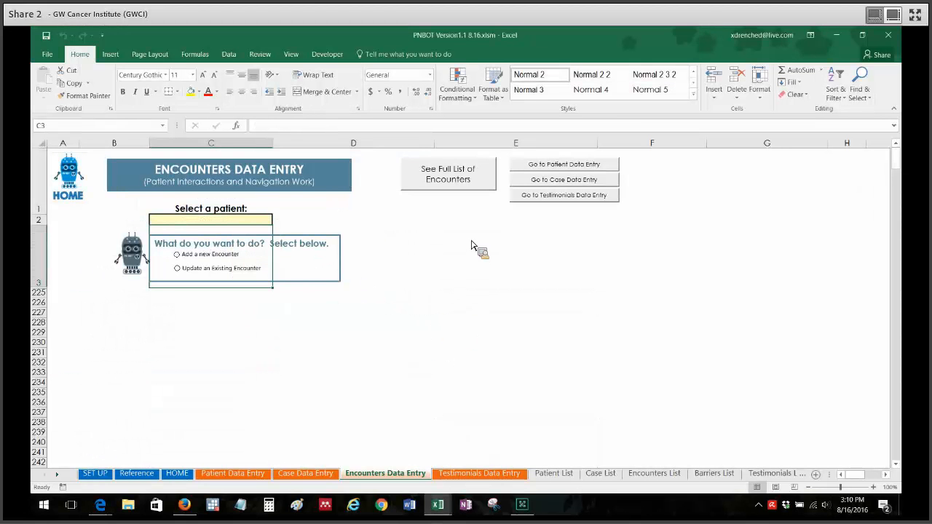
- Select 2 Second Example Patient and start adding a new encounter
{"action": "left_click", "coordinate": [524, 325]}
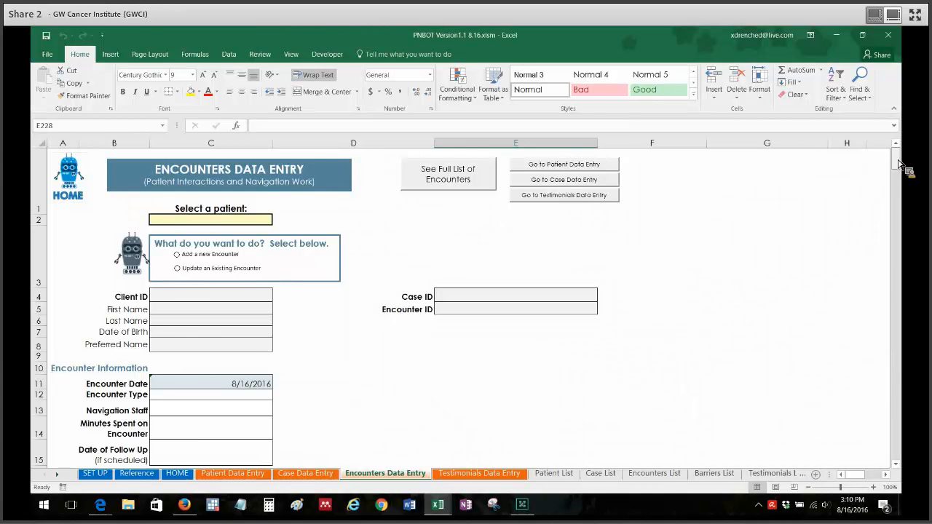
{"action": "left_click_drag", "start_coordinate": [901, 165], "coordinate": [907, 119]}
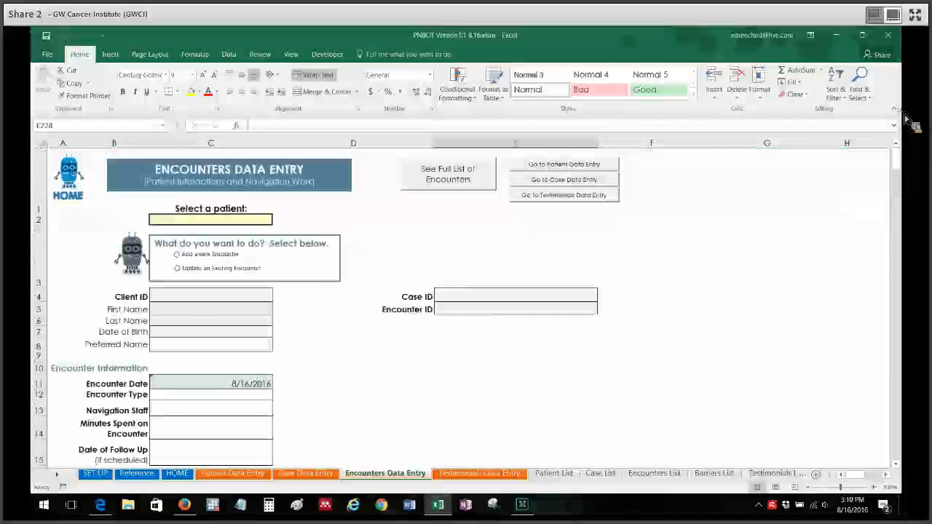
{"action": "left_click", "coordinate": [252, 221]}
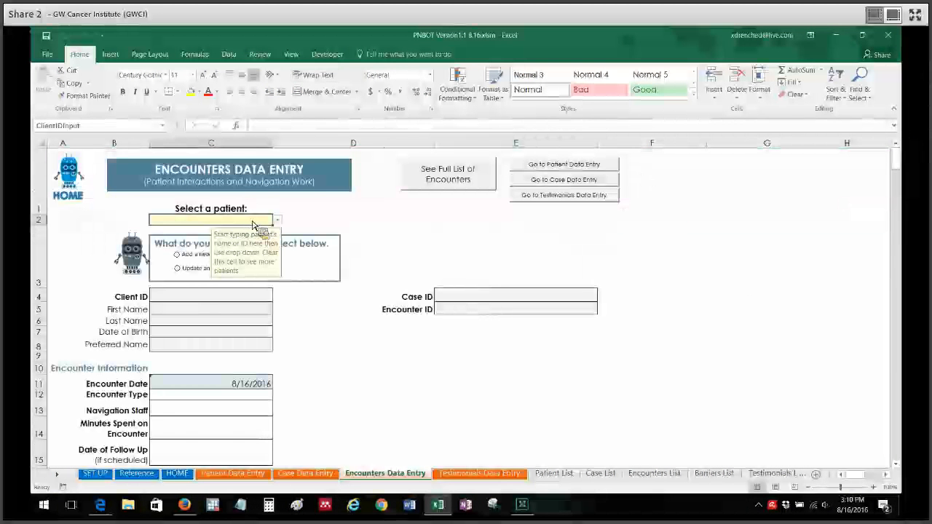
{"action": "left_click", "coordinate": [277, 220]}
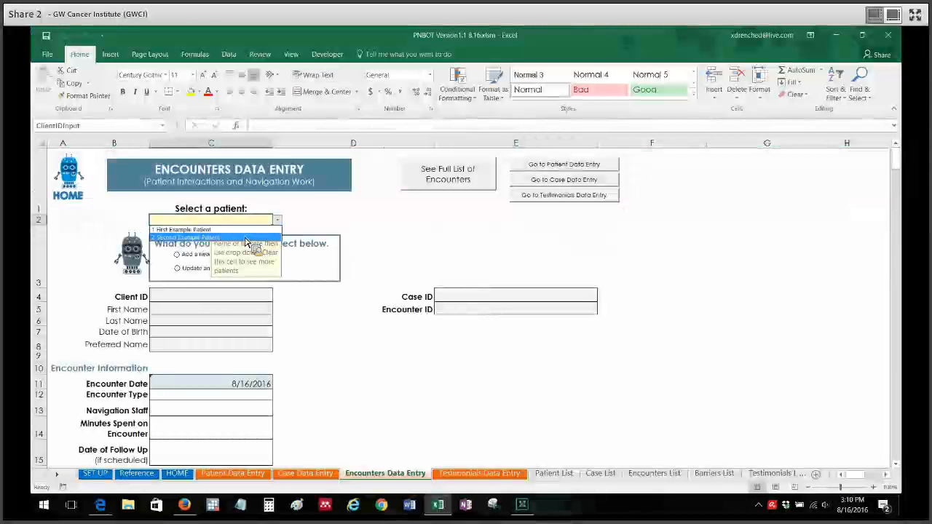
{"action": "left_click", "coordinate": [246, 238]}
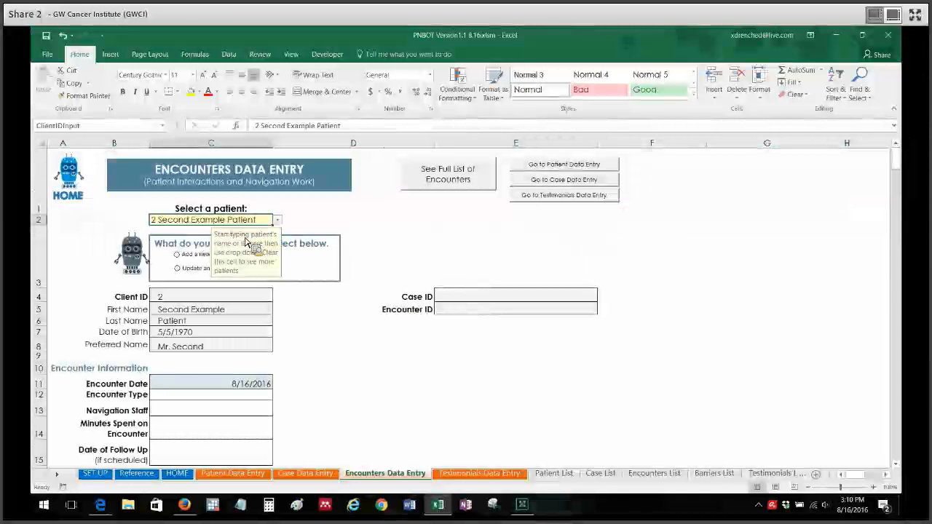
{"action": "left_click", "coordinate": [192, 257]}
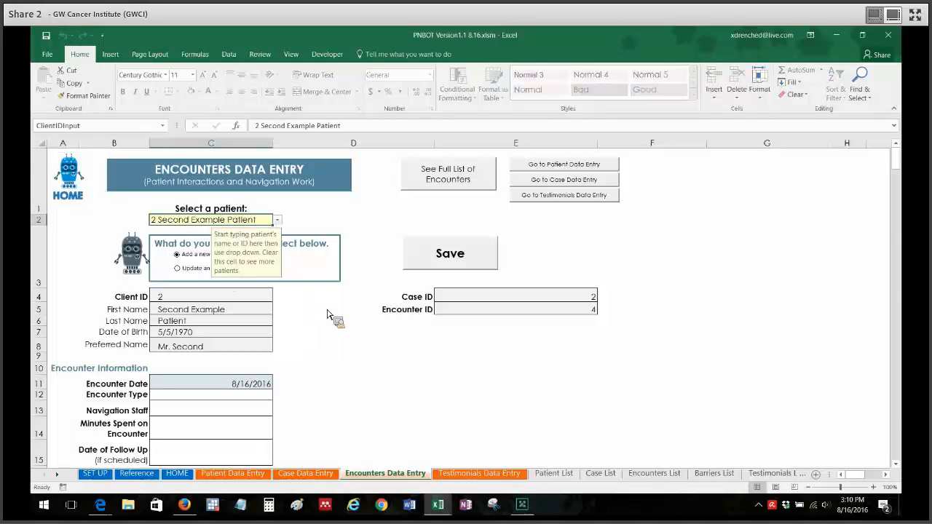
- Check the second example patient's barrier table and return to the beginning of the encounter form
{"action": "left_click_drag", "start_coordinate": [900, 157], "coordinate": [903, 177]}
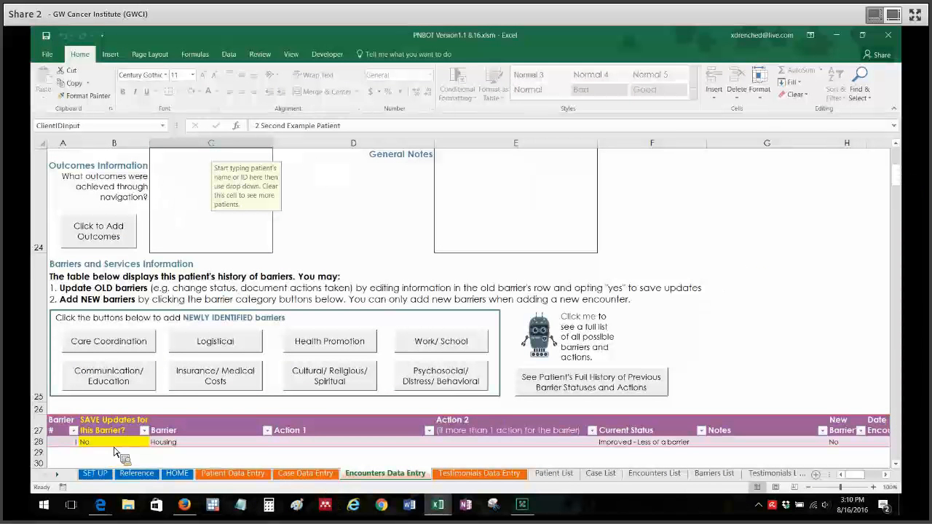
{"action": "scroll", "coordinate": [700, 296], "scroll_direction": "up", "scroll_amount": 2}
{"action": "scroll", "coordinate": [701, 296], "scroll_direction": "up", "scroll_amount": 4}
{"action": "left_click", "coordinate": [701, 296]}
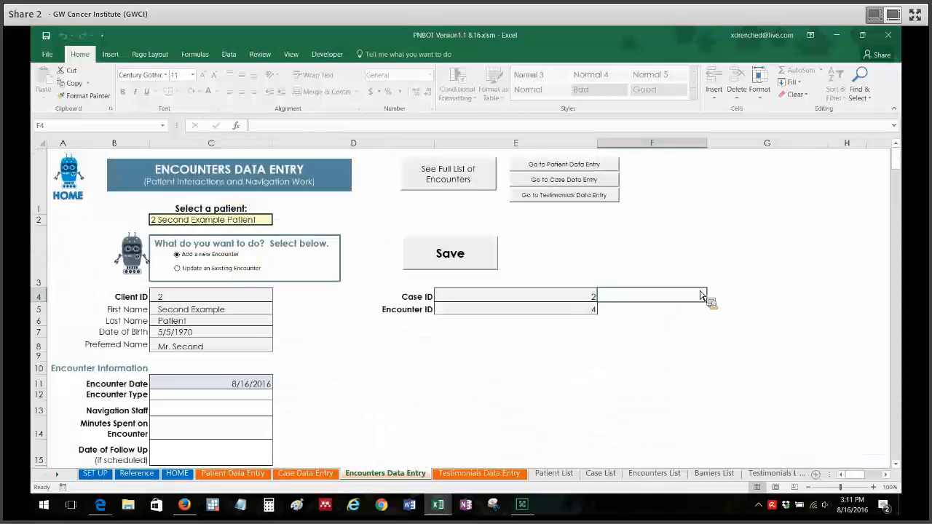
{"action": "left_click", "coordinate": [754, 234]}
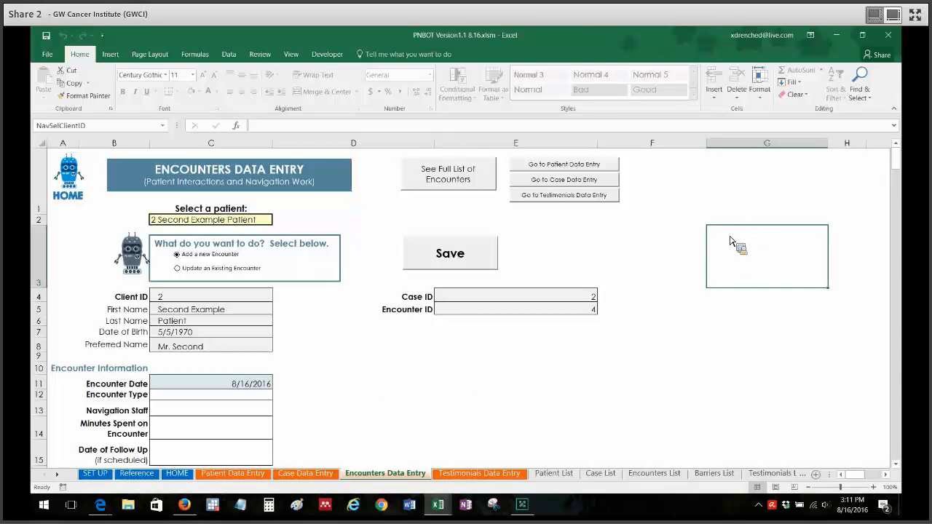
- Clear the patient selection, reselect 2 Second Example Patient and start a new encounter again
{"action": "left_click", "coordinate": [233, 222]}
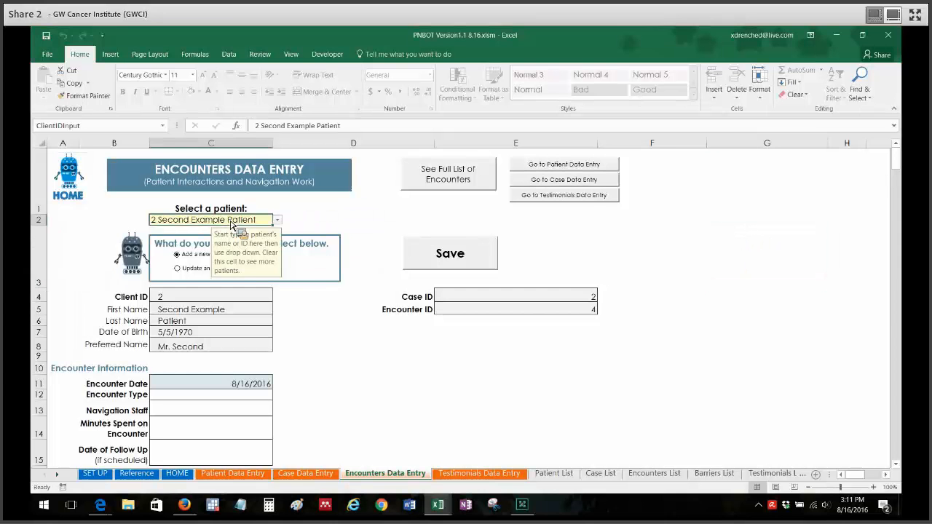
{"action": "key", "text": "Delete"}
{"action": "left_click", "coordinate": [356, 222]}
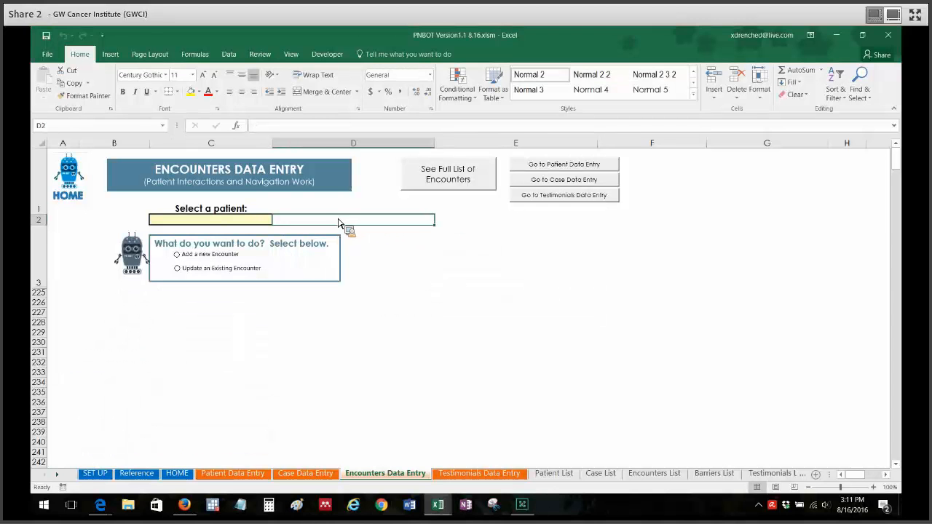
{"action": "left_click", "coordinate": [263, 223]}
{"action": "left_click", "coordinate": [278, 221]}
{"action": "left_click", "coordinate": [255, 240]}
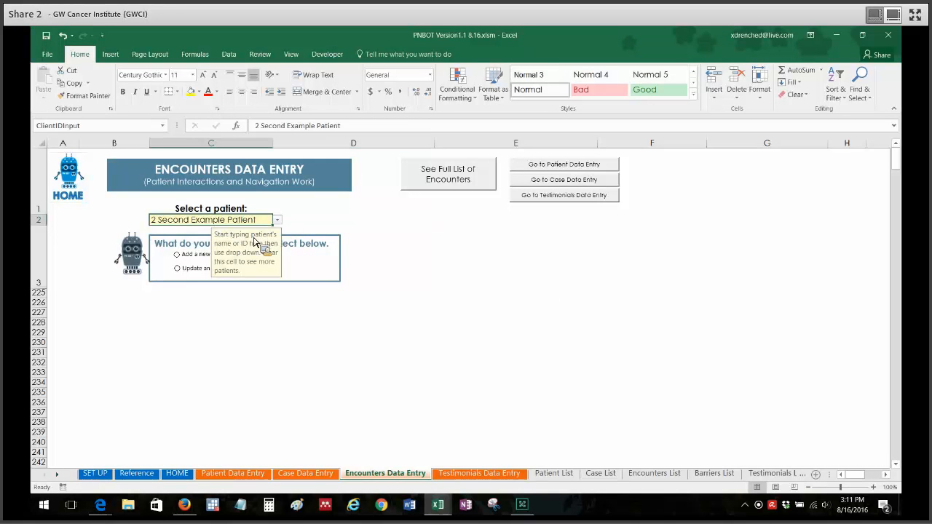
{"action": "left_click", "coordinate": [205, 257]}
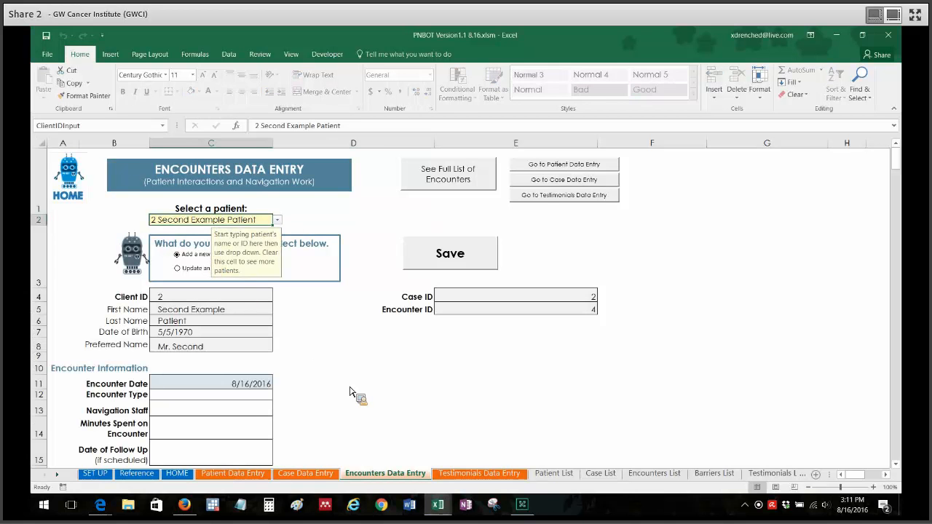
- Set the new encounter's date to 8/15/2016
{"action": "left_click", "coordinate": [350, 387]}
{"action": "scroll", "coordinate": [290, 287], "scroll_direction": "down", "scroll_amount": 2}
{"action": "left_click", "coordinate": [265, 220]}
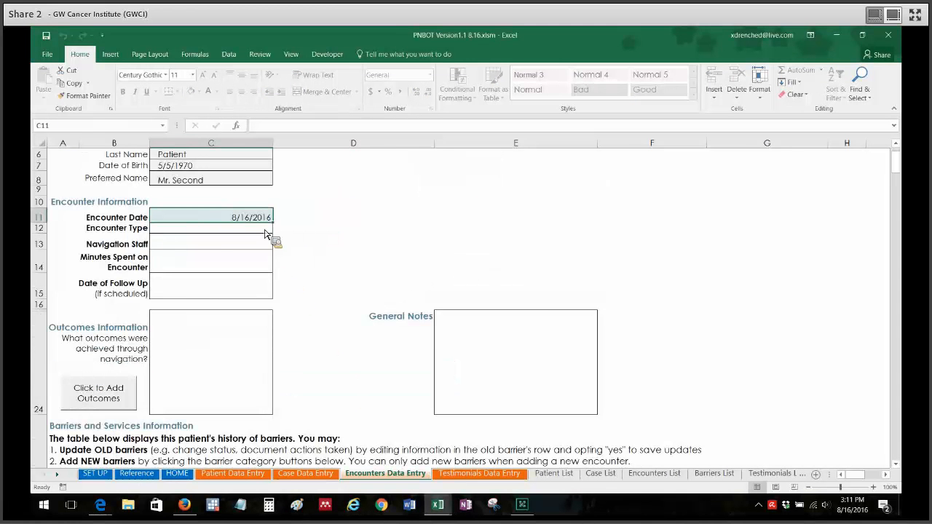
{"action": "left_click", "coordinate": [431, 287]}
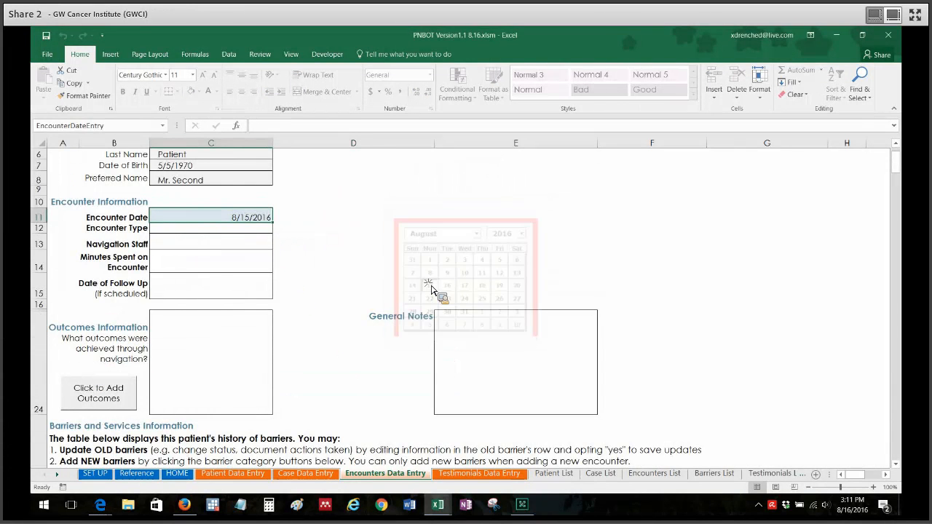
- Set the encounter type to Phone call and enter the navigation staff member's full name
{"action": "left_click", "coordinate": [231, 230]}
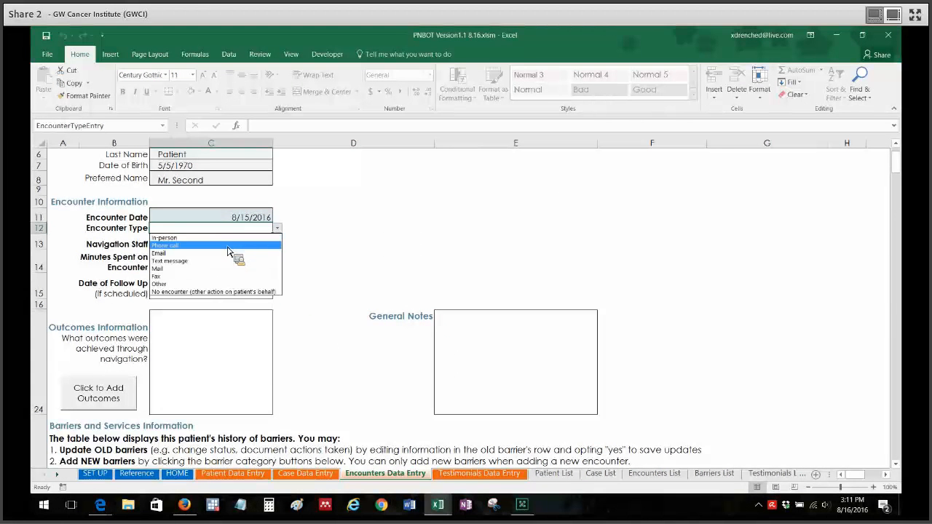
{"action": "left_click", "coordinate": [228, 248]}
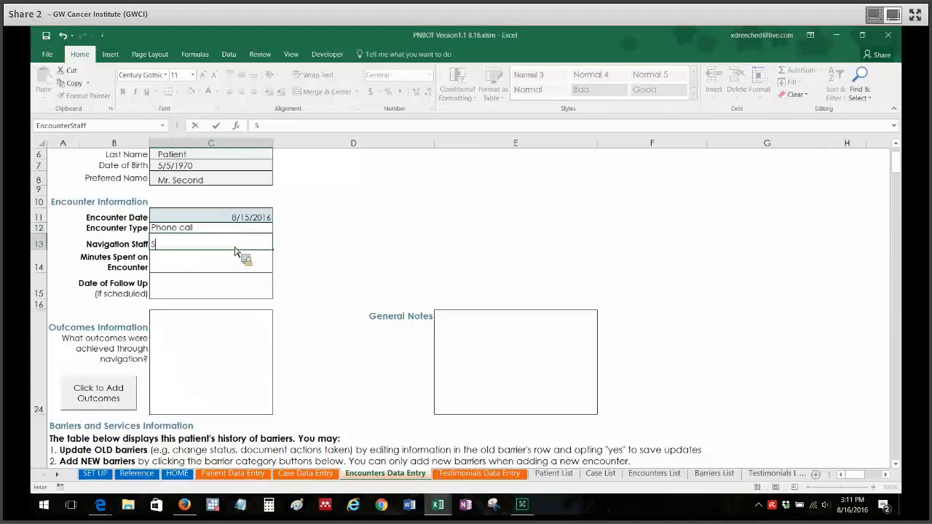
{"action": "key", "text": "Return"}
- Set the minutes spent on the encounter to 5 and the follow-up date to 8/22/2016
{"action": "key", "text": "alt+Down"}
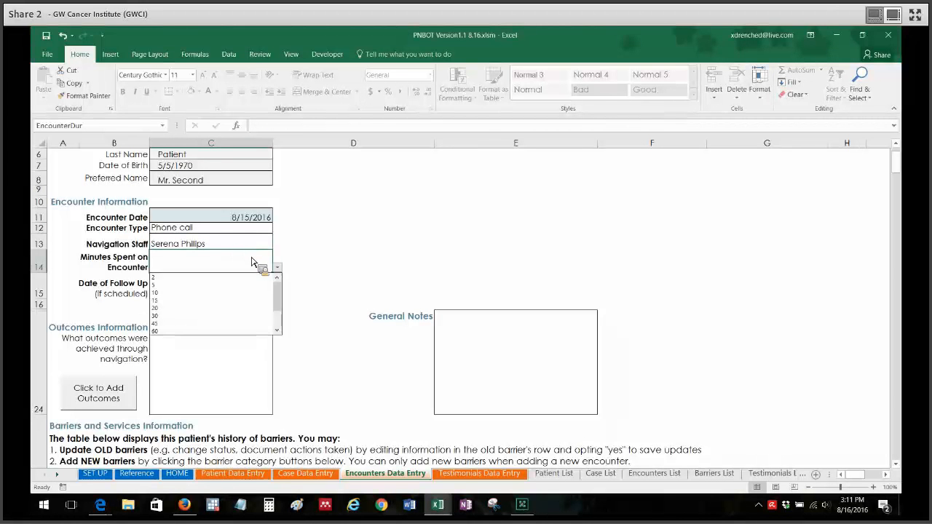
{"action": "key", "text": "Down"}
{"action": "key", "text": "Return"}
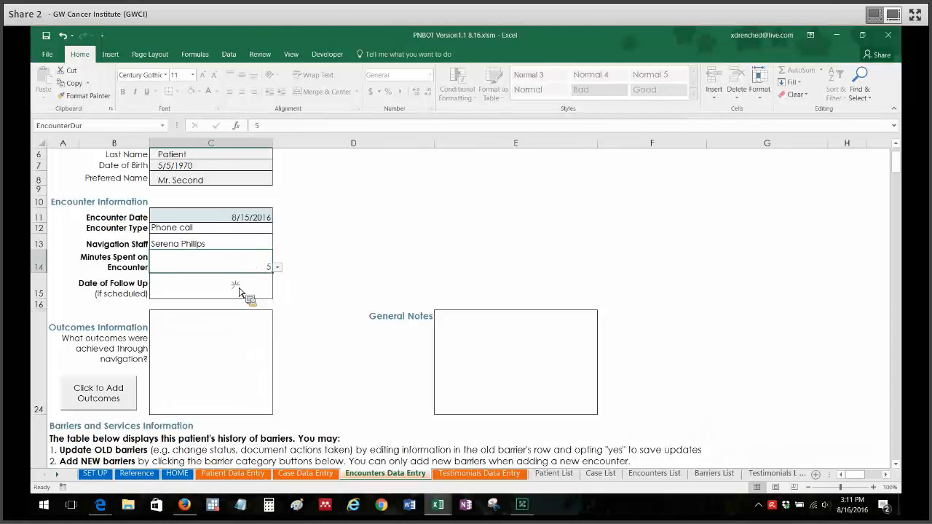
{"action": "left_click", "coordinate": [239, 292]}
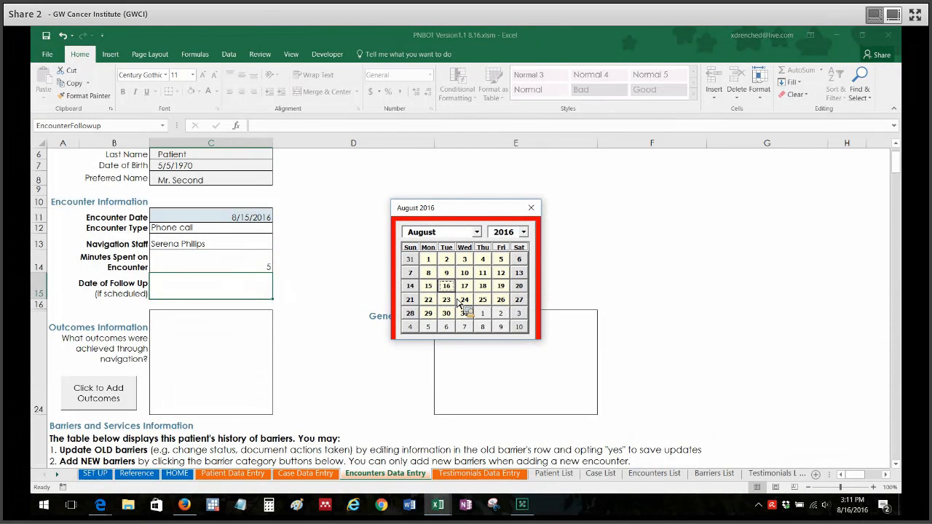
{"action": "left_click", "coordinate": [429, 300]}
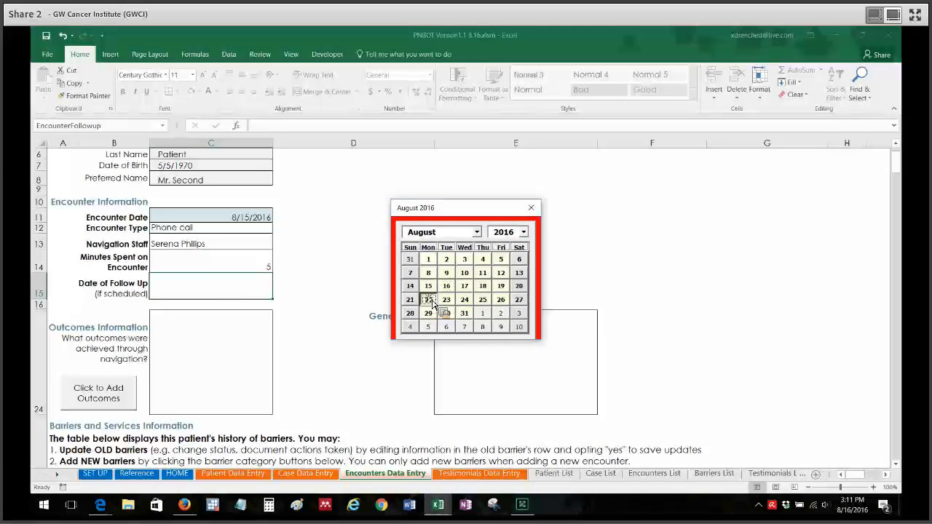
- Add the outcome "Patient received a Survivorship Care Plan" to the encounter, leaving the general notes empty
{"action": "left_click", "coordinate": [335, 325]}
{"action": "left_click", "coordinate": [117, 394]}
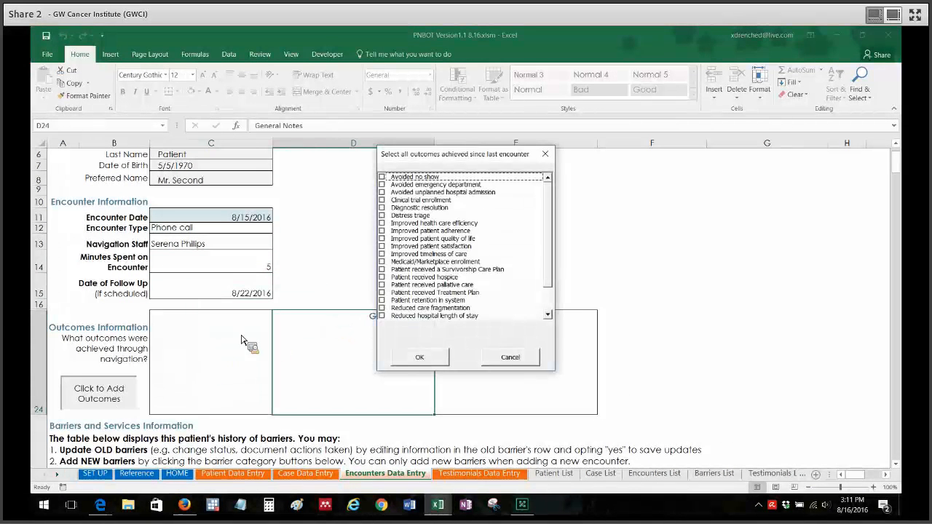
{"action": "left_click", "coordinate": [468, 271]}
{"action": "left_click", "coordinate": [421, 358]}
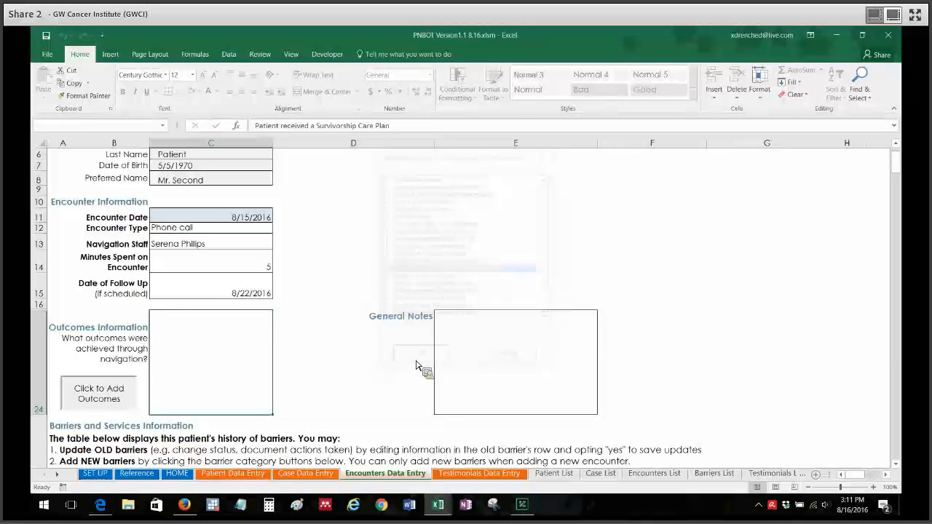
{"action": "left_click", "coordinate": [508, 348]}
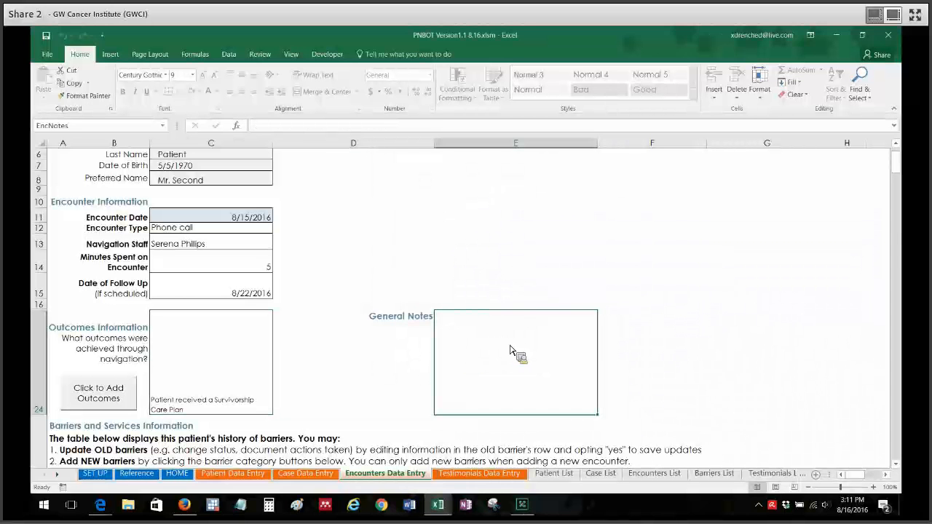
- Add the newly identified Communication/Education barrier "Information Needs/ Questions/ Understanding" to the patient's barrier table
{"action": "left_click", "coordinate": [899, 234]}
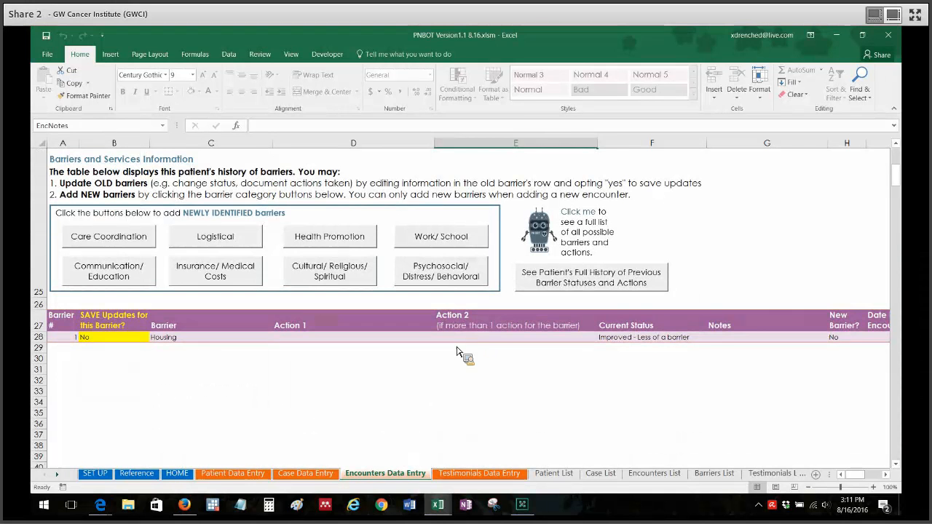
{"action": "left_click", "coordinate": [289, 393]}
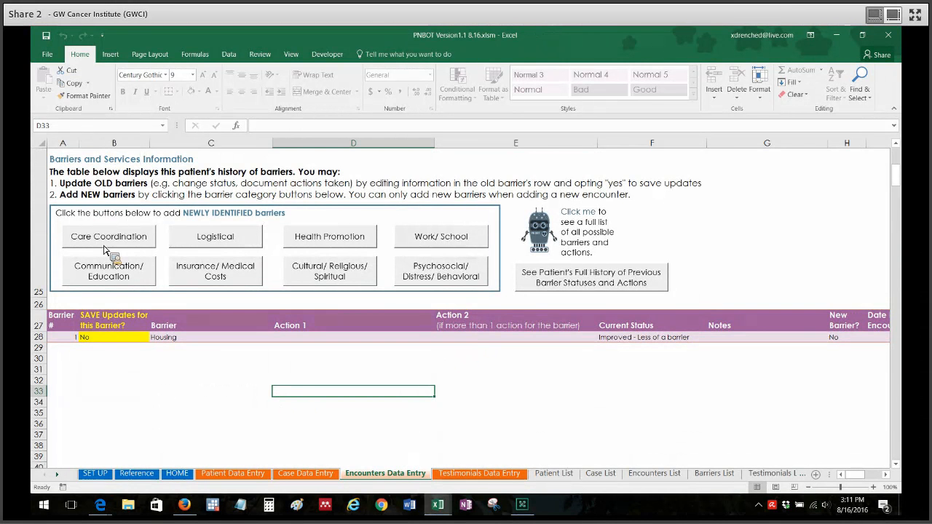
{"action": "left_click", "coordinate": [116, 270]}
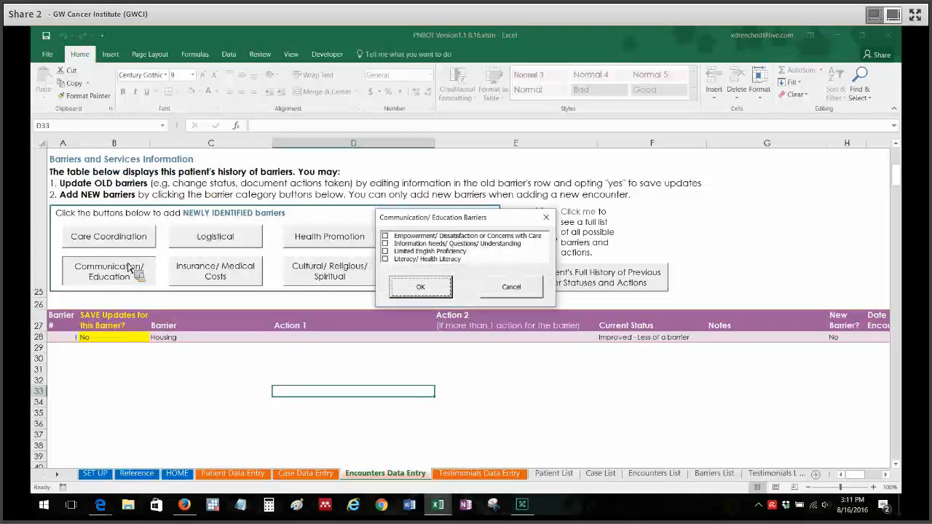
{"action": "left_click", "coordinate": [386, 244]}
{"action": "left_click", "coordinate": [429, 286]}
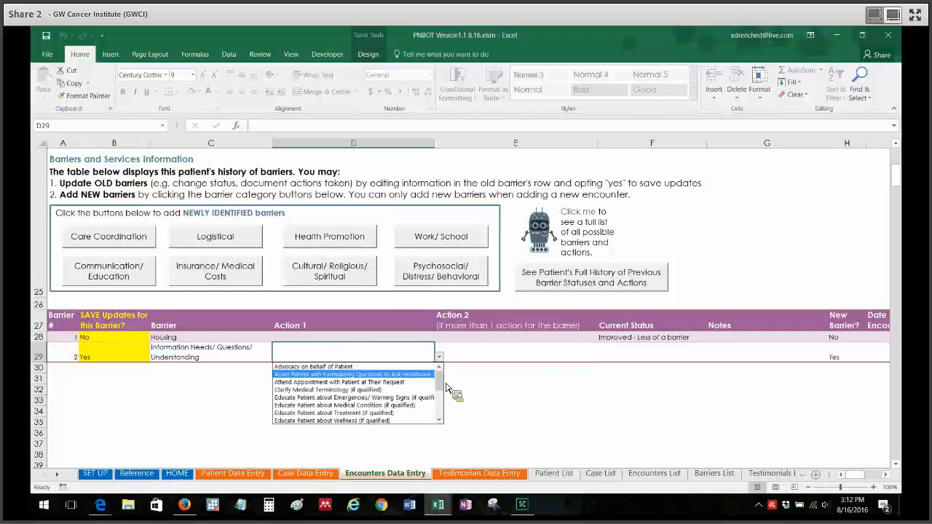
- Set the new barrier's Action 1 to Provide Written Information and its current status to "Improved - Less of a barrier"
{"action": "left_click_drag", "start_coordinate": [440, 386], "coordinate": [444, 415]}
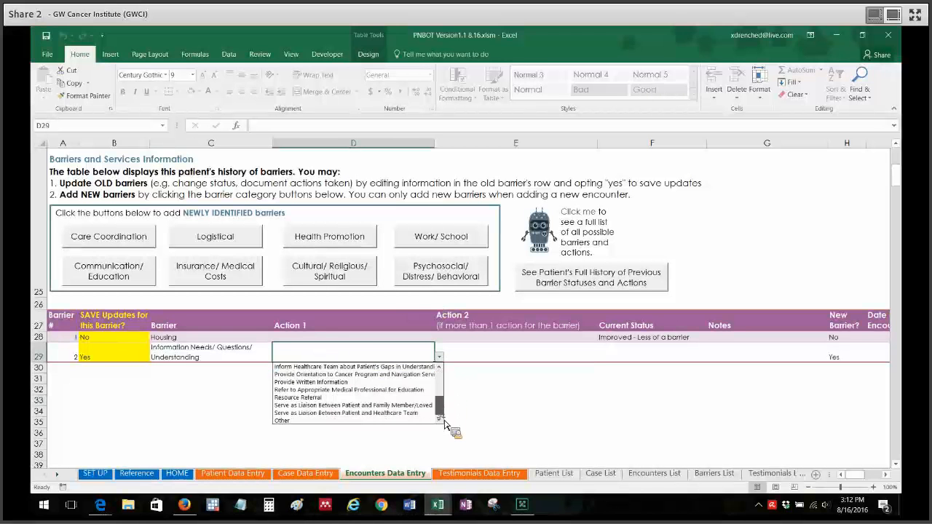
{"action": "left_click", "coordinate": [417, 384]}
{"action": "left_click", "coordinate": [653, 364]}
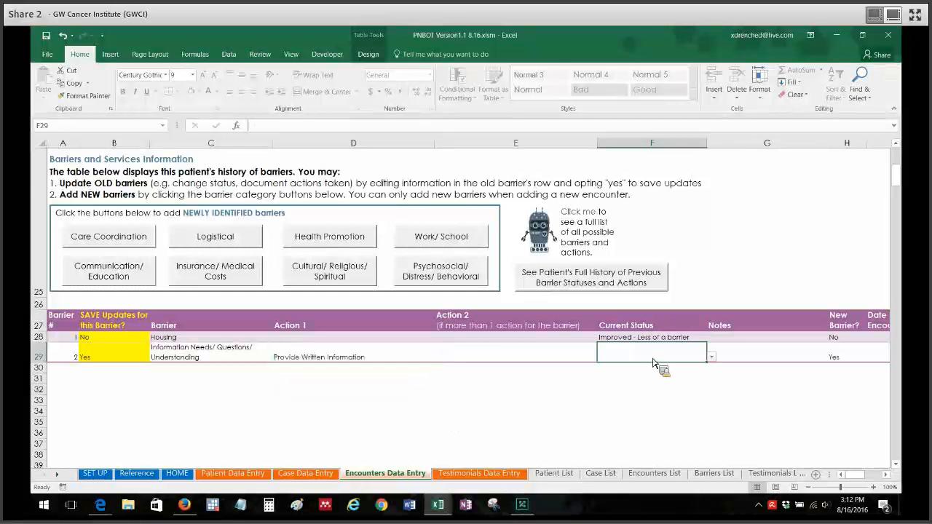
{"action": "left_click", "coordinate": [712, 357]}
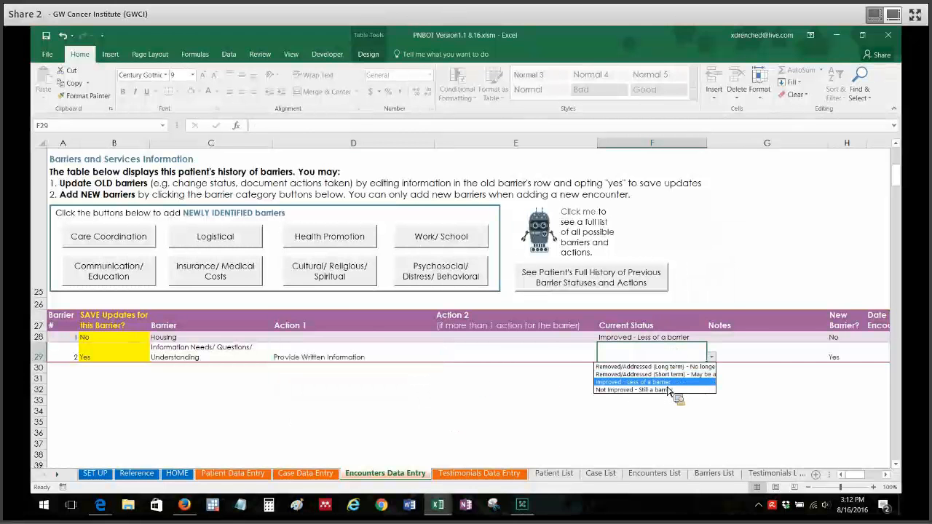
{"action": "left_click", "coordinate": [668, 383]}
{"action": "left_click", "coordinate": [758, 395]}
- Save the second example patient's new encounter
{"action": "scroll", "coordinate": [758, 395], "scroll_direction": "up", "scroll_amount": 5}
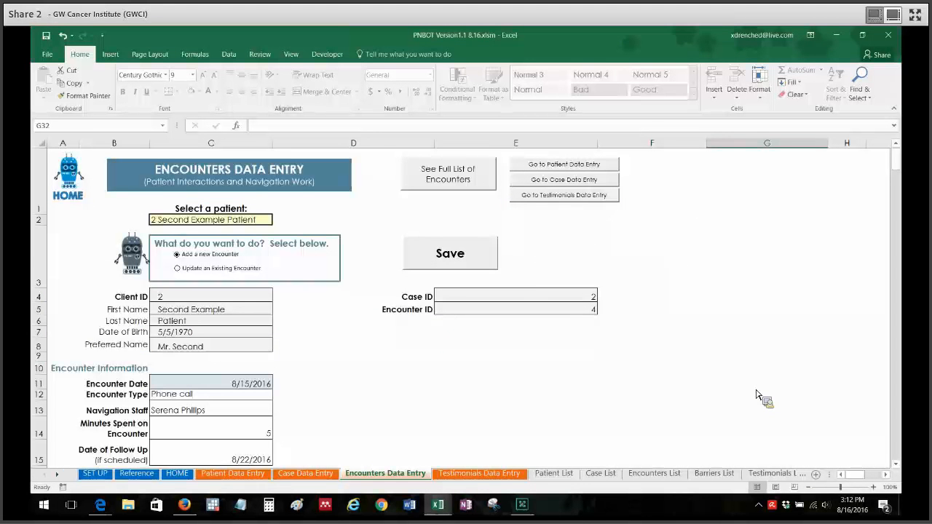
{"action": "left_click", "coordinate": [464, 255]}
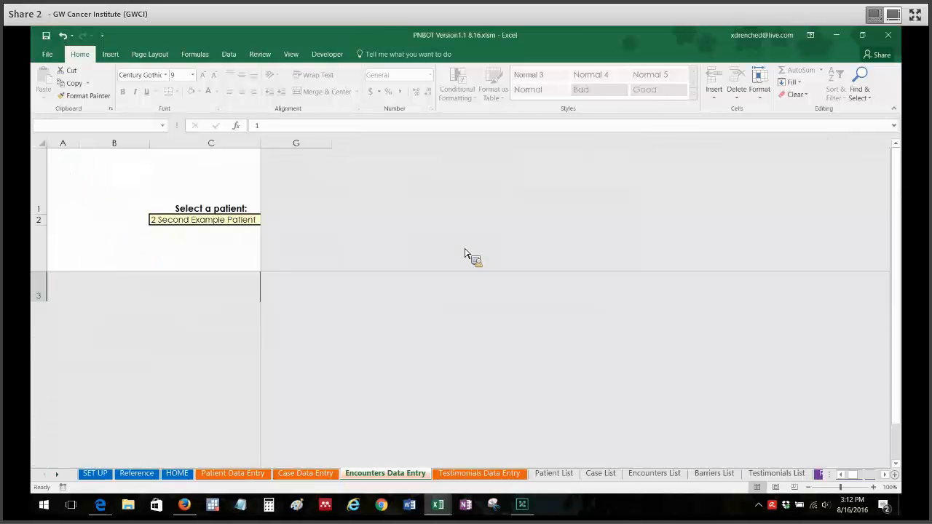
{"action": "left_click", "coordinate": [475, 307]}
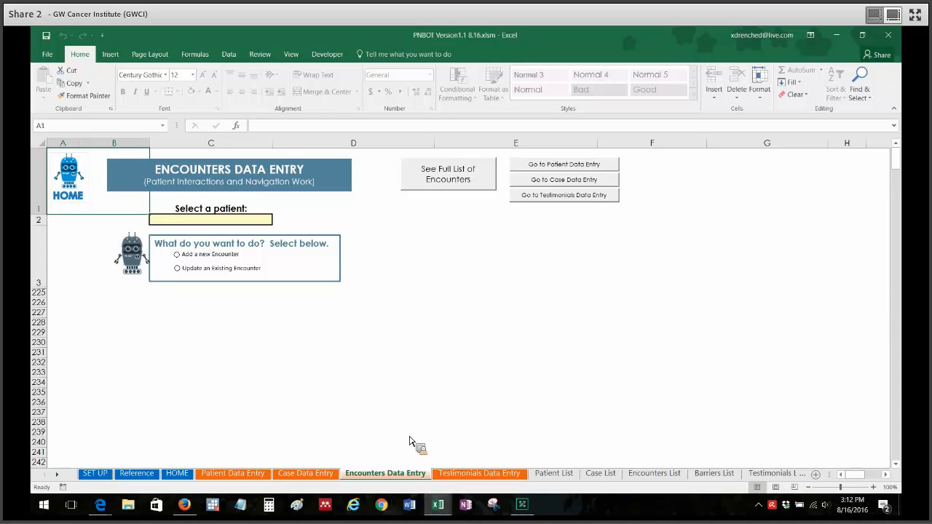
- Switch to the web meeting window and stop sharing the screen
{"action": "mouse_move", "coordinate": [535, 510]}
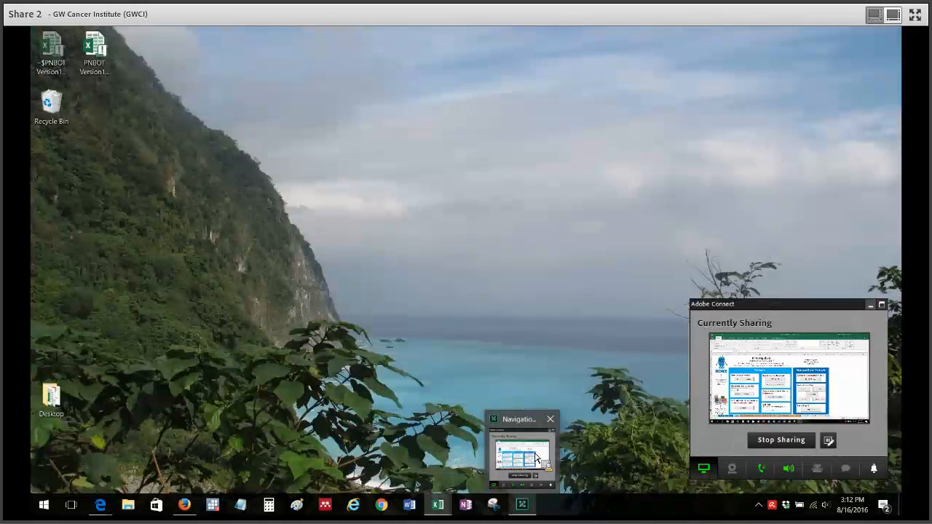
{"action": "left_click", "coordinate": [536, 457]}
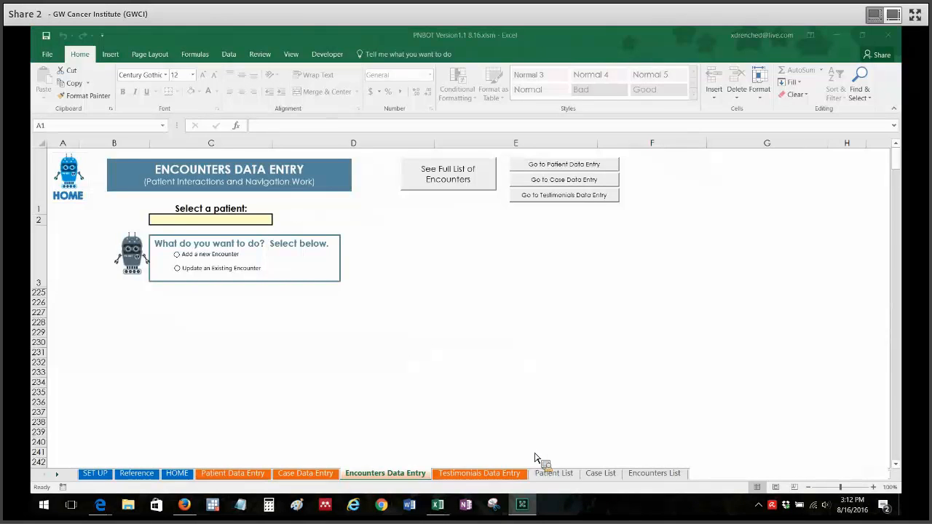
{"action": "left_click", "coordinate": [787, 437]}
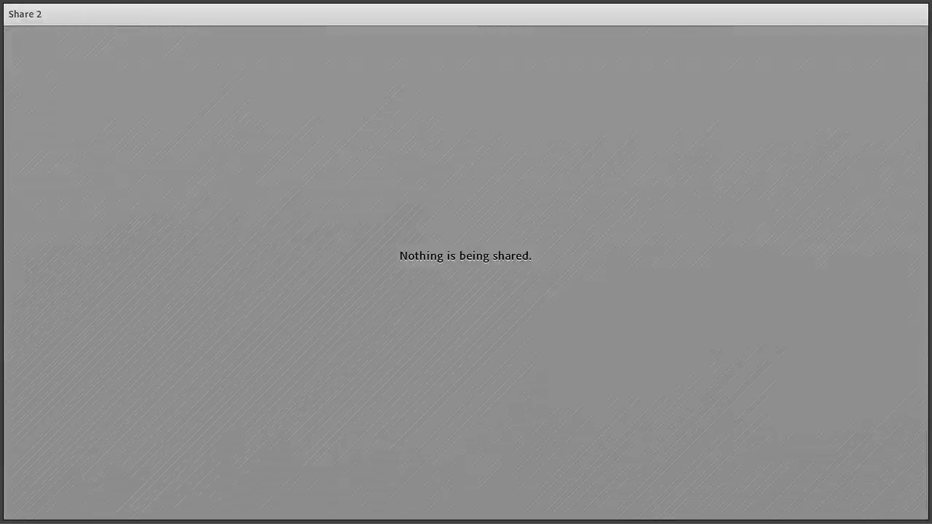